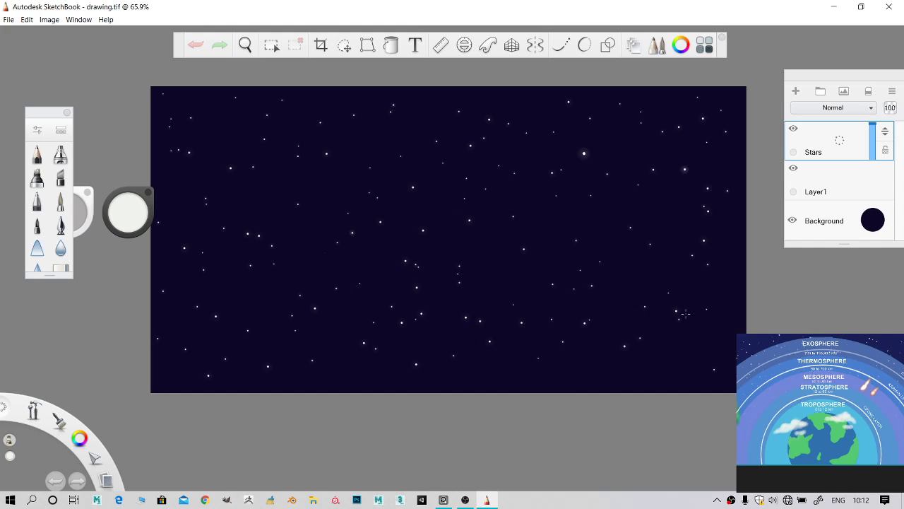
scroll(451, 295, down, 2)
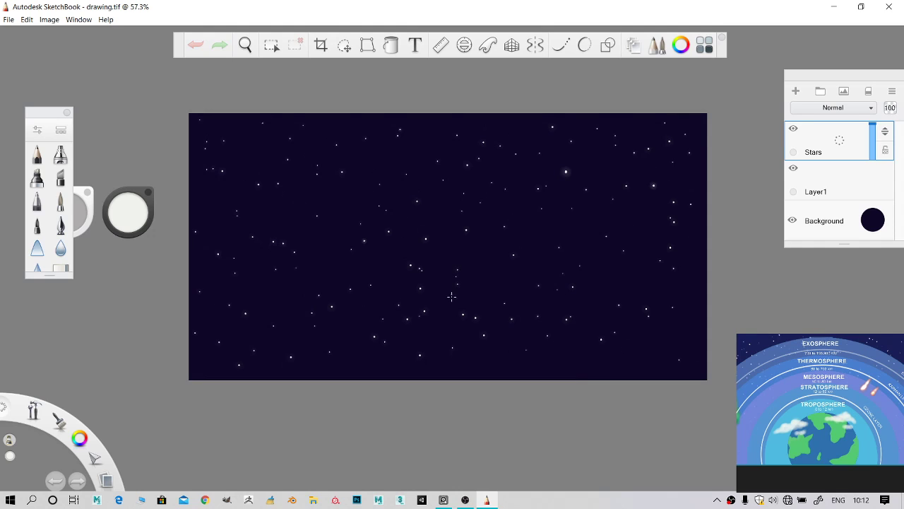
scroll(462, 297, up, 3)
scroll(539, 241, down, 1)
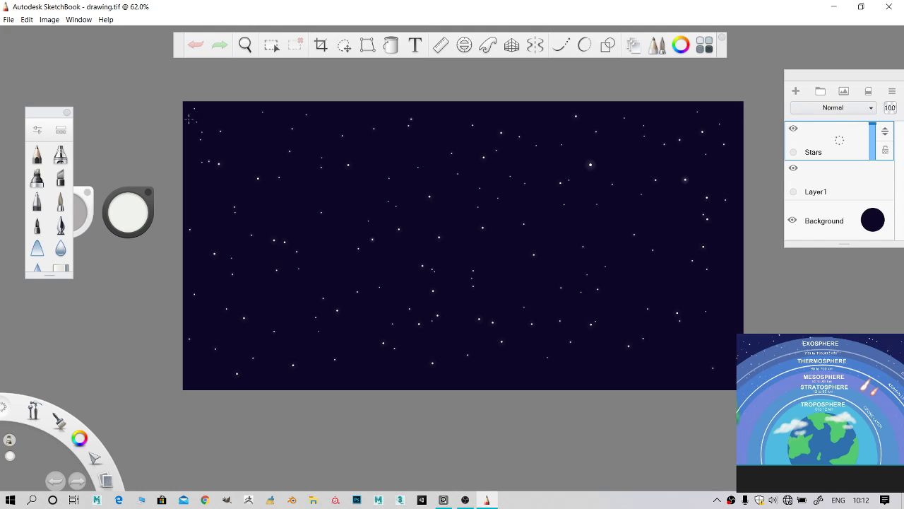
scroll(413, 92, down, 1)
scroll(575, 263, up, 2)
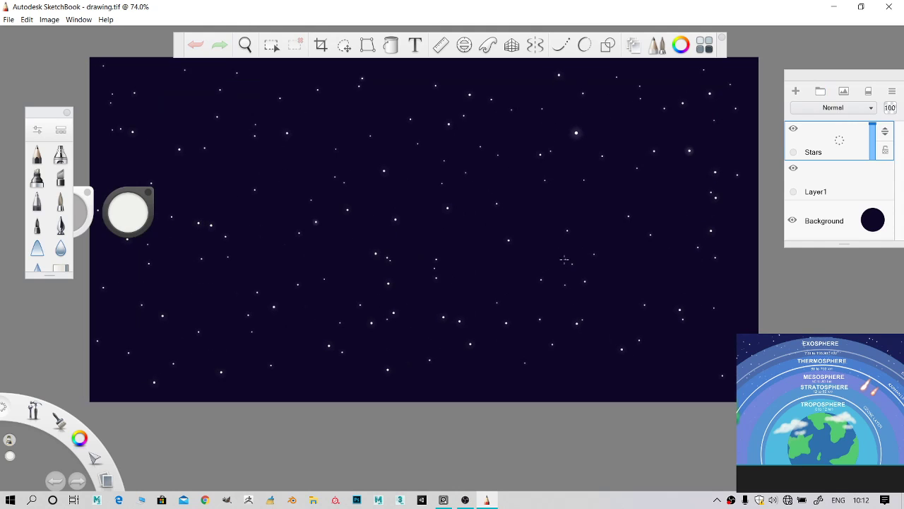
- Move the color puck and the brush puck up beside the main toolbar, clear of the canvas
key(space)
drag(547, 261, 554, 274)
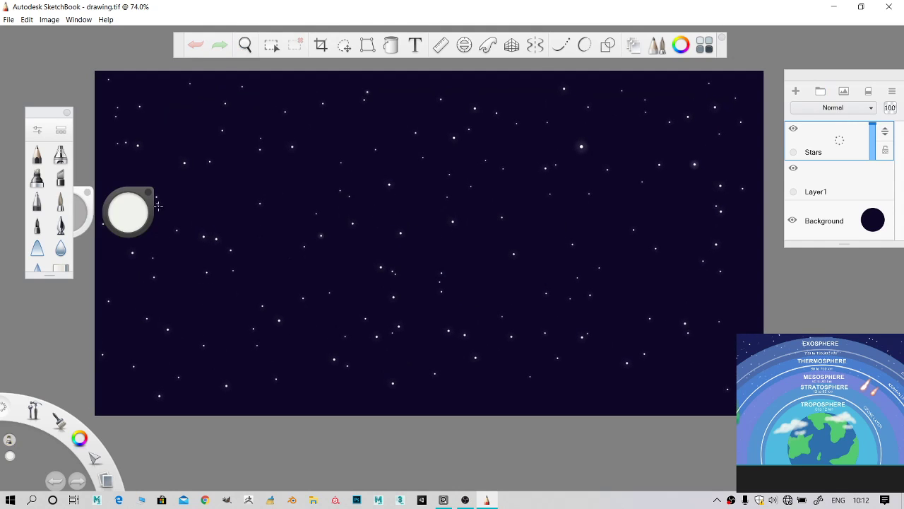
drag(152, 205, 145, 46)
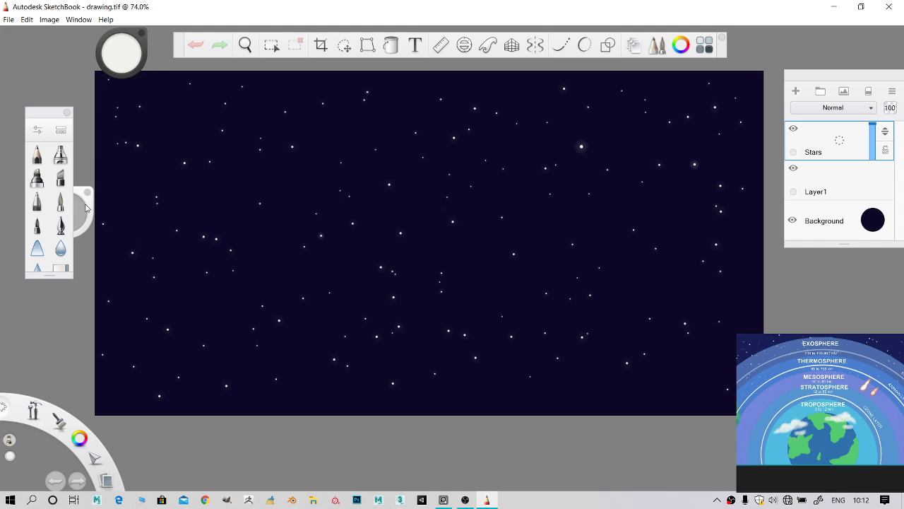
mouse_move(86, 207)
mouse_down()
mouse_move(58, 81)
mouse_move(71, 56)
mouse_up()
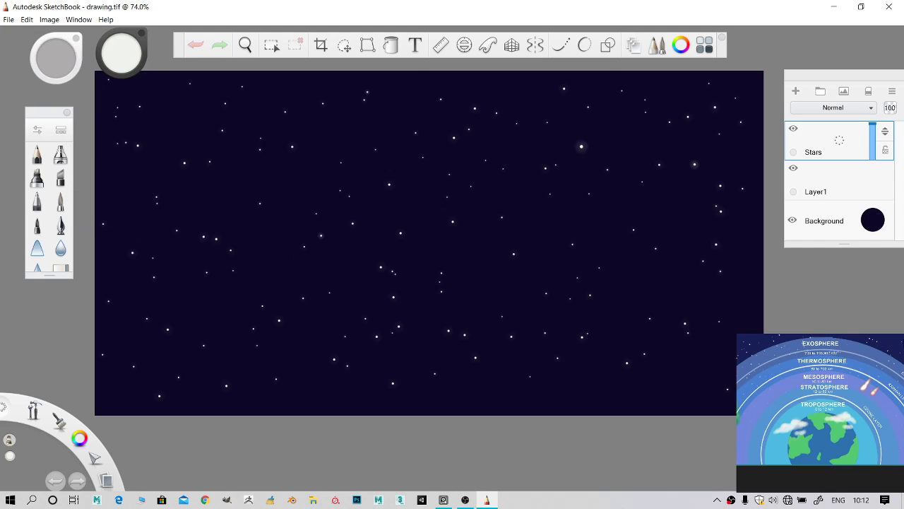
- Add a new layer above Stars and rename it Earth
scroll(500, 201, up, 1)
key(space)
drag(549, 273, 563, 292)
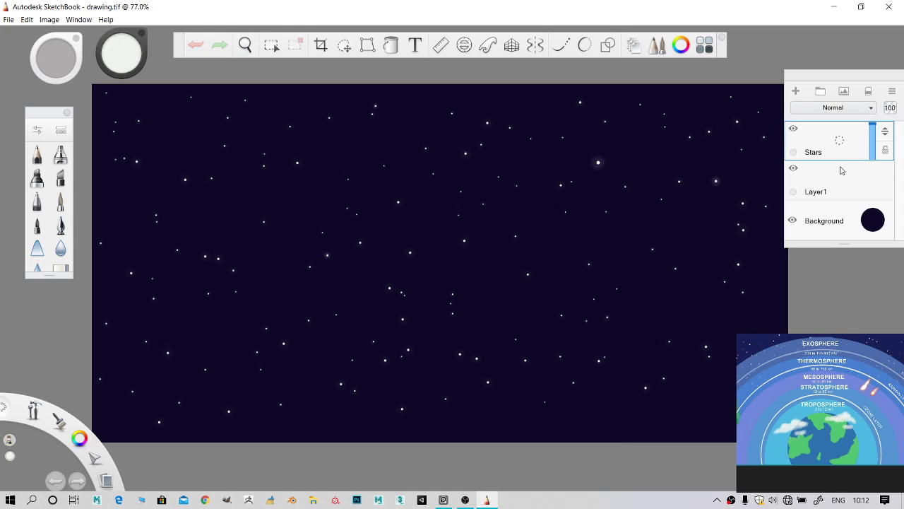
click(797, 92)
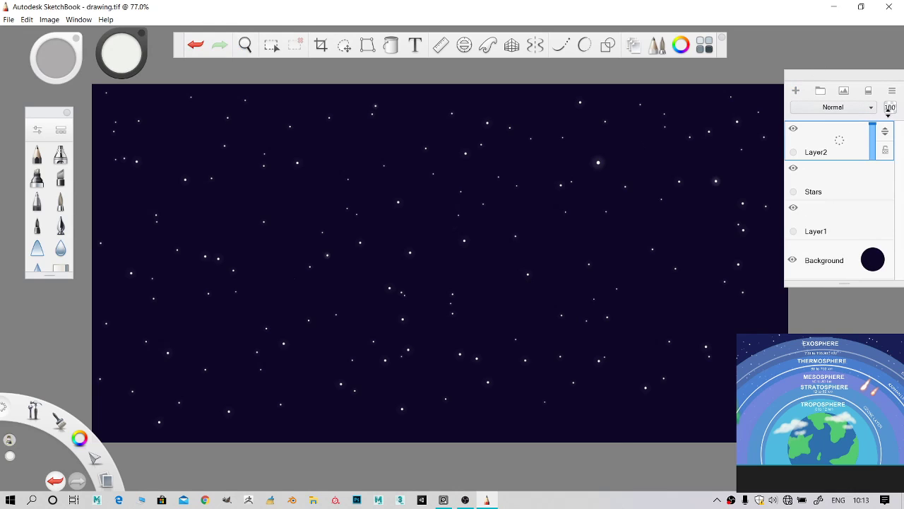
click(892, 91)
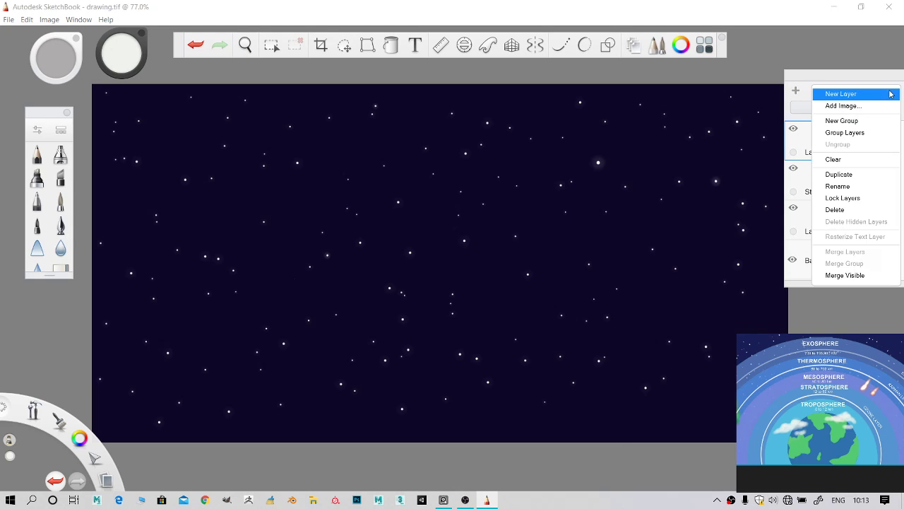
click(816, 81)
click(892, 91)
click(867, 187)
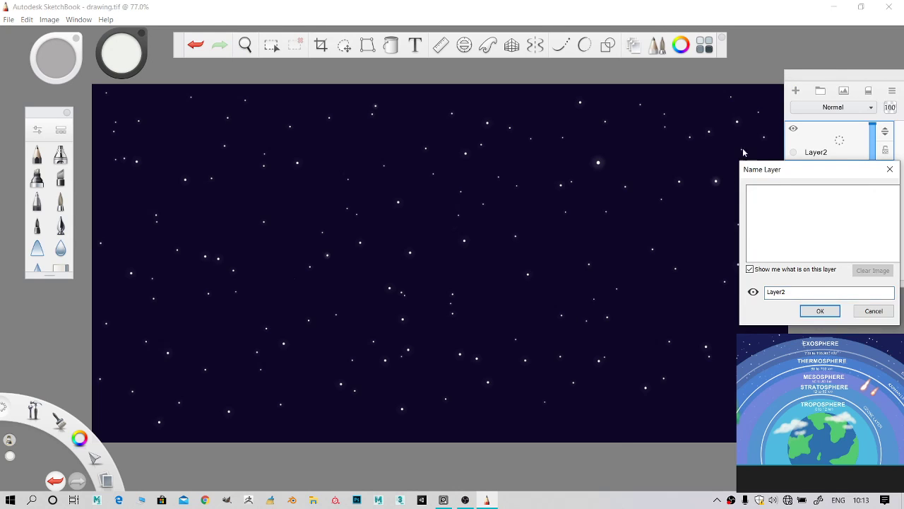
drag(792, 174, 709, 137)
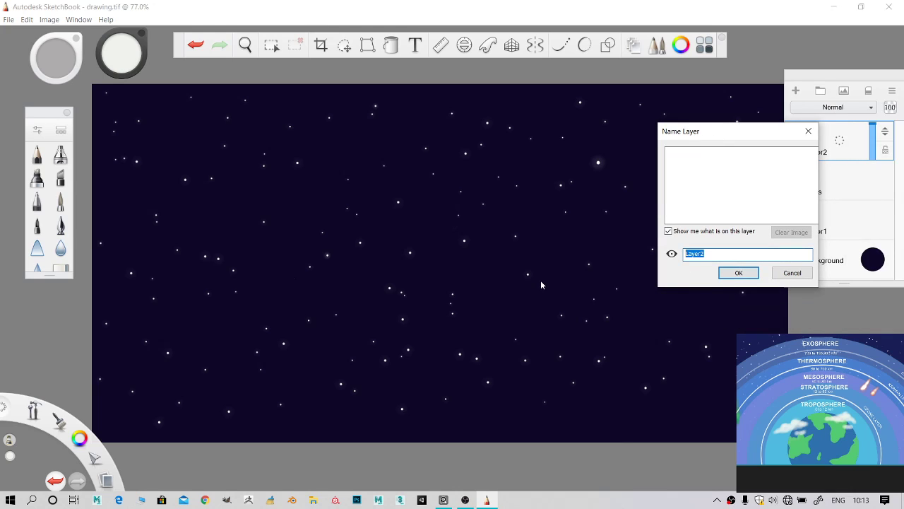
text(Earth)
click(728, 274)
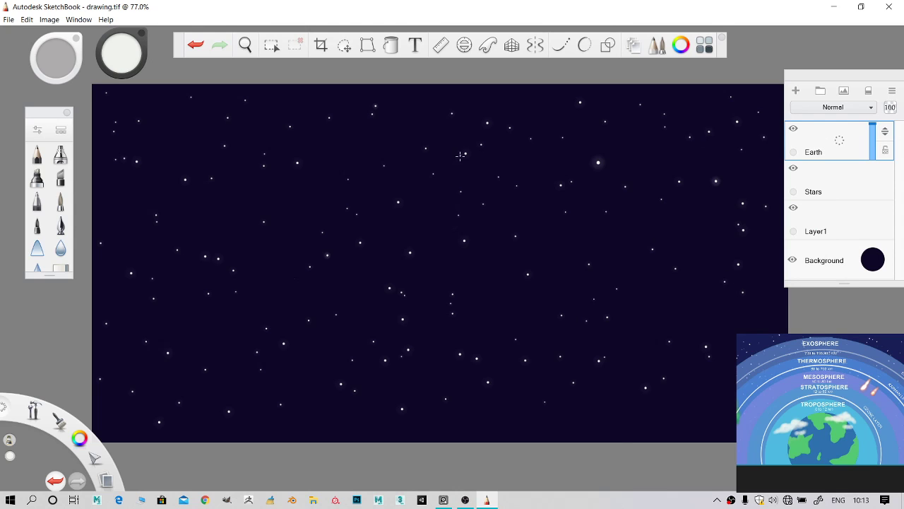
- Make a circular selection with the oval selection tool at the middle of the canvas's lower edge, letting the edge cut off its base
scroll(519, 302, up, 5)
key(space)
drag(515, 368, 586, 283)
scroll(514, 257, down, 1)
key(space)
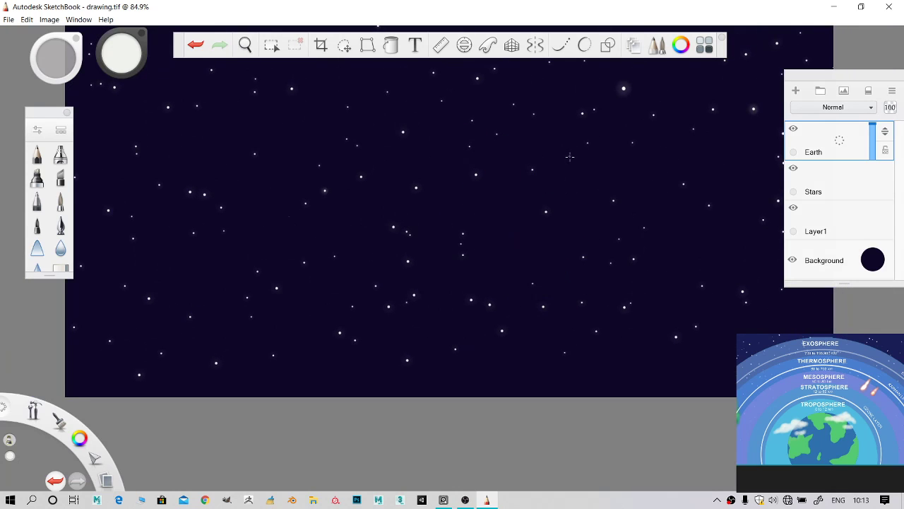
click(267, 46)
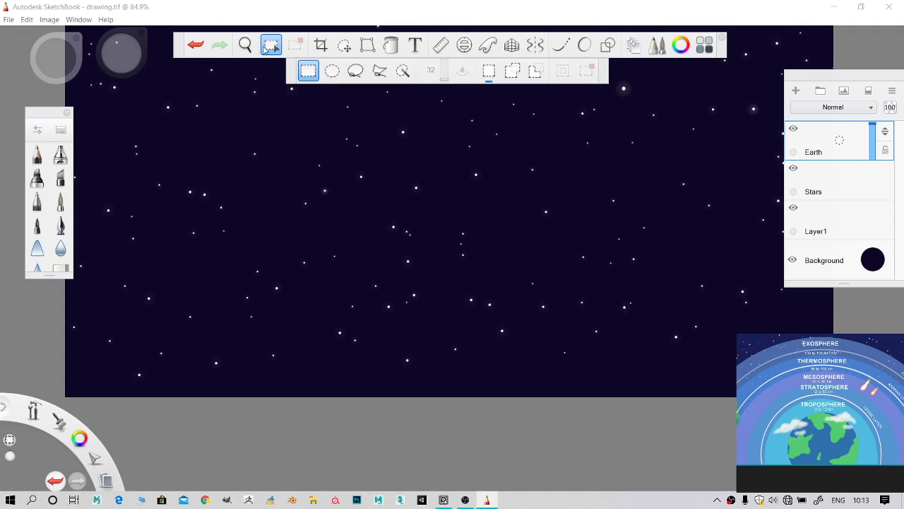
click(334, 72)
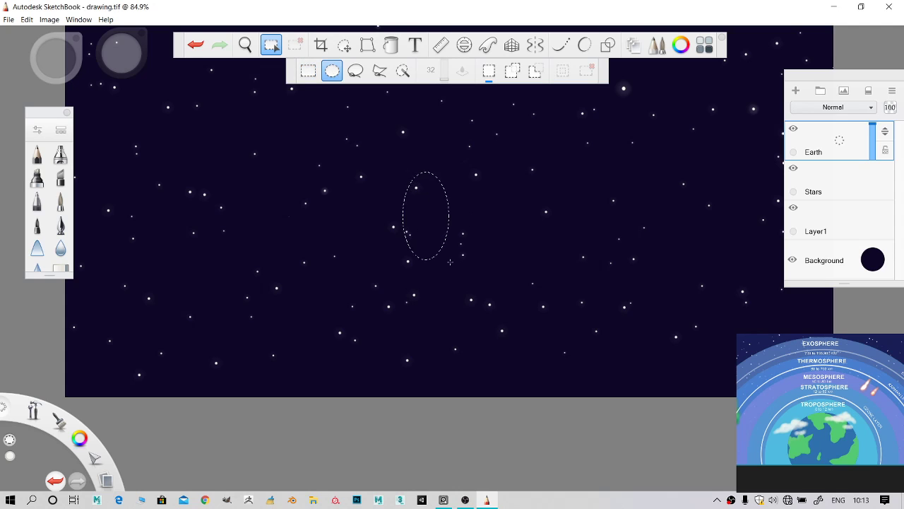
drag(458, 280, 460, 268)
drag(444, 130, 510, 295)
drag(513, 263, 491, 268)
drag(445, 187, 477, 309)
scroll(489, 259, down, 3)
scroll(477, 310, down, 1)
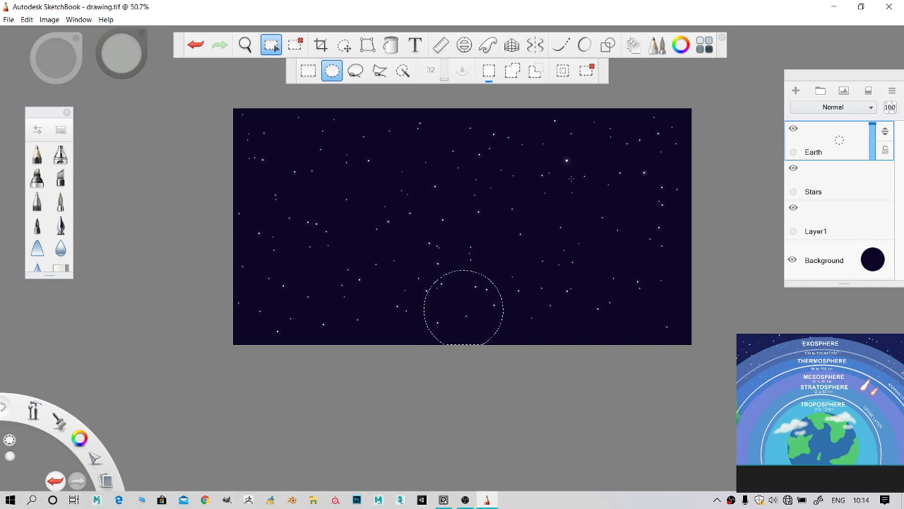
- Examine the size and placement of the circular selection against the whole starry canvas
drag(466, 309, 464, 231)
drag(468, 224, 472, 309)
scroll(507, 252, down, 1)
scroll(497, 299, up, 5)
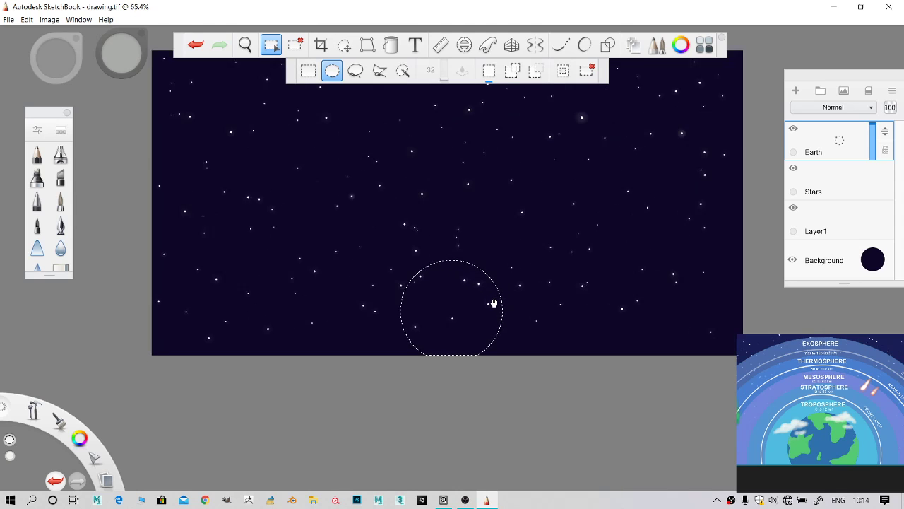
scroll(443, 278, up, 2)
key(space)
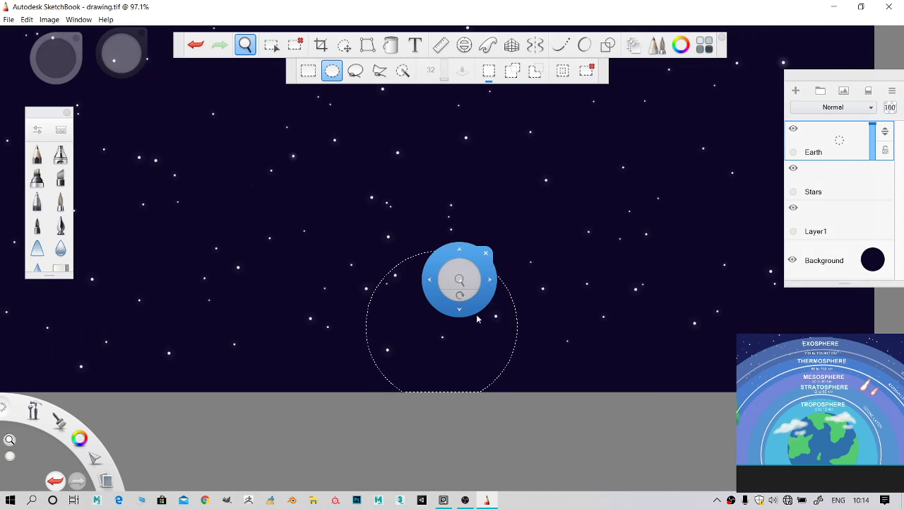
drag(477, 316, 480, 332)
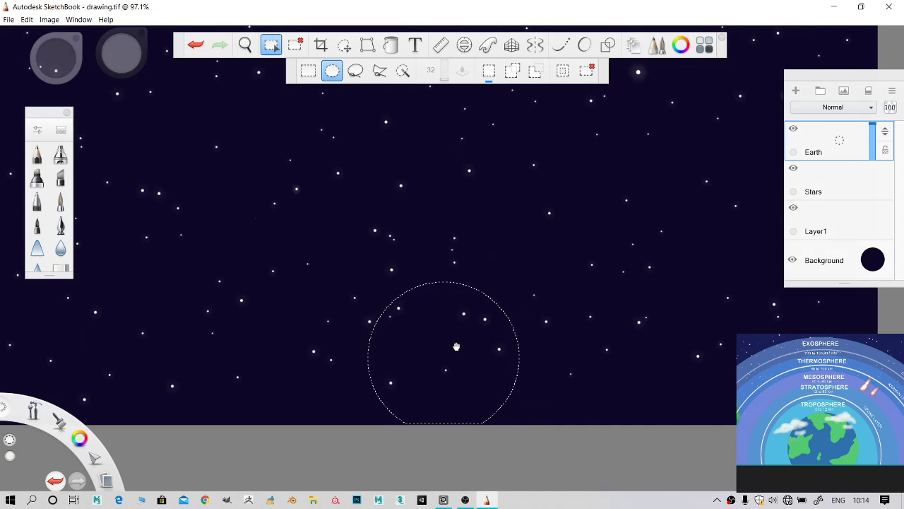
scroll(456, 347, down, 1)
scroll(471, 284, down, 2)
key(space)
drag(534, 300, 535, 325)
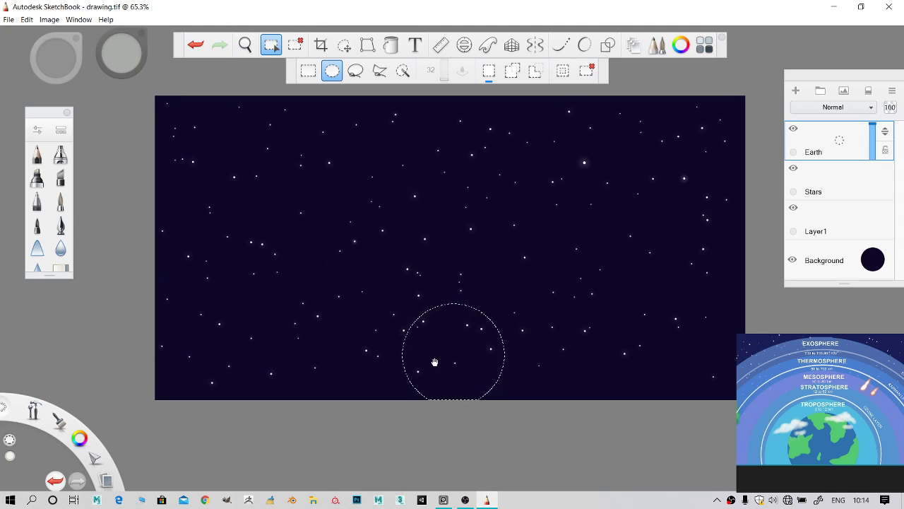
scroll(476, 362, up, 2)
scroll(476, 362, up, 4)
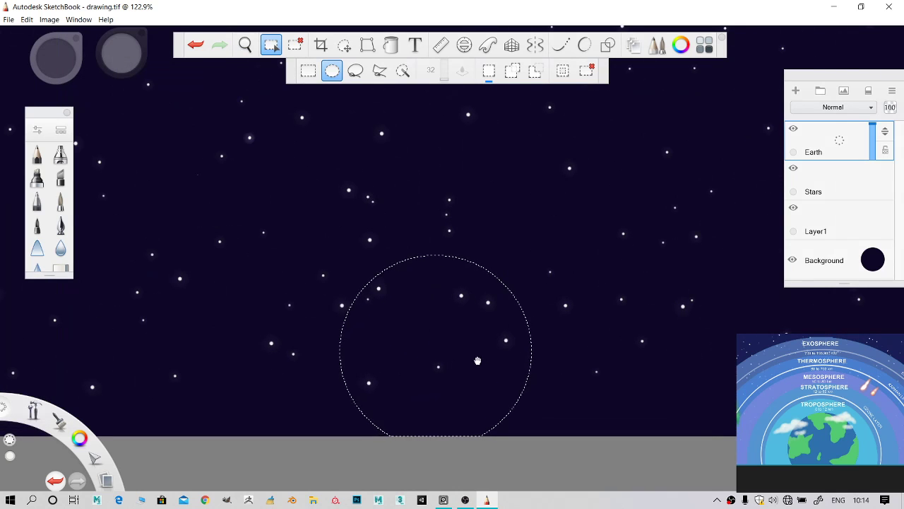
drag(477, 347, 479, 328)
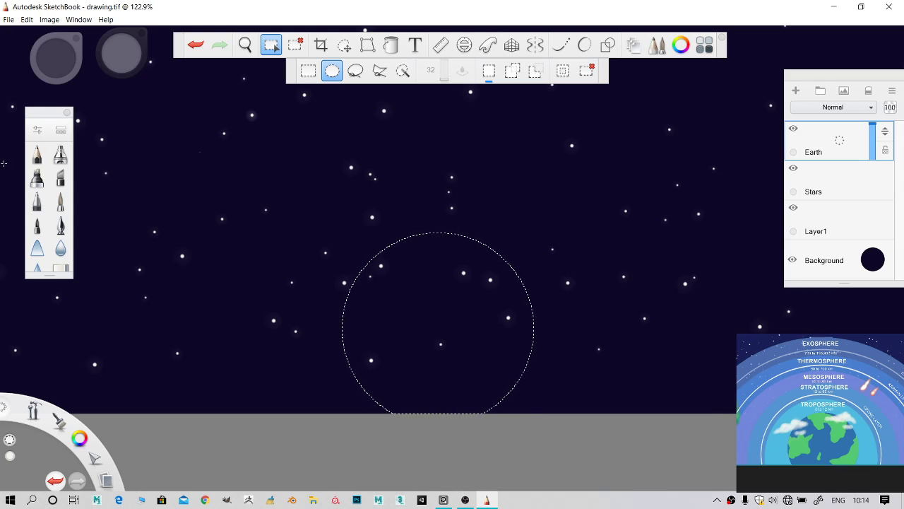
- Undo the test pencil scribble and flood-fill the circular selection with the current off-white color
click(37, 154)
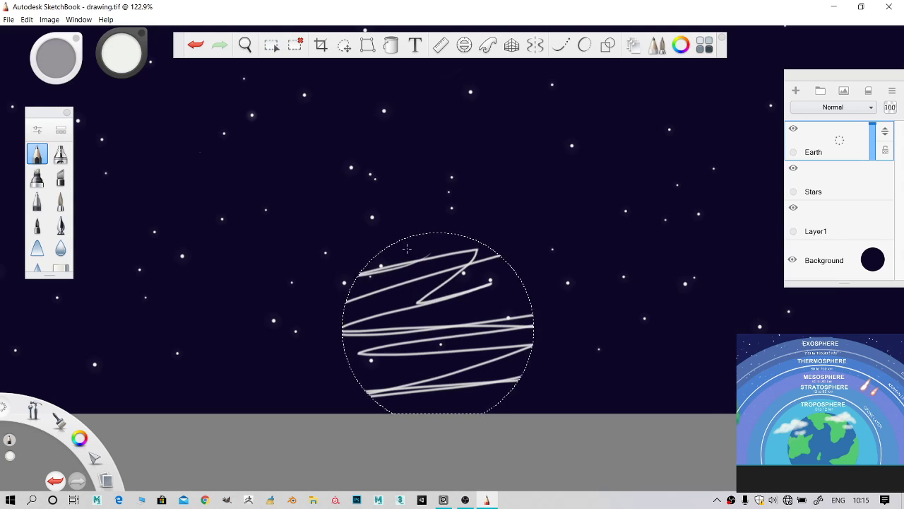
key(ctrl+z)
click(390, 45)
click(359, 313)
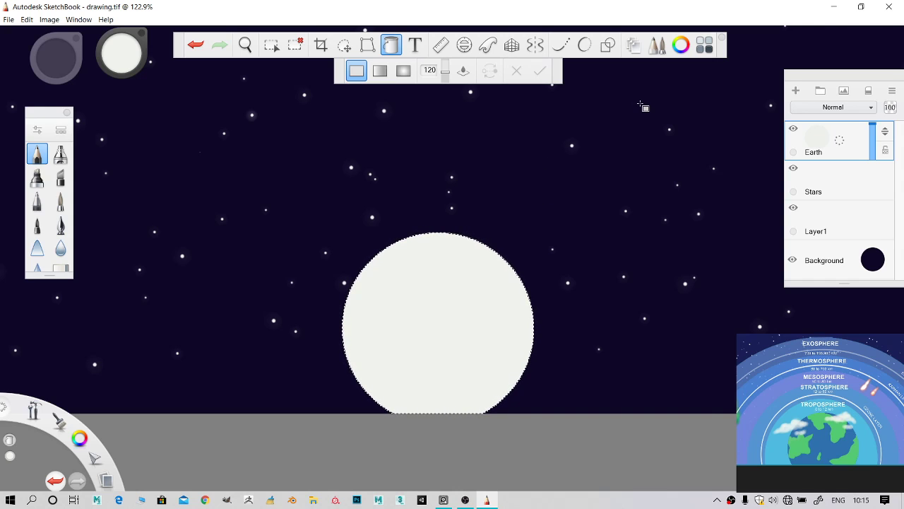
- Choose B26 Cobalt Blue from the Copic Library's Design colors and flood-fill the circular selection with it
click(705, 45)
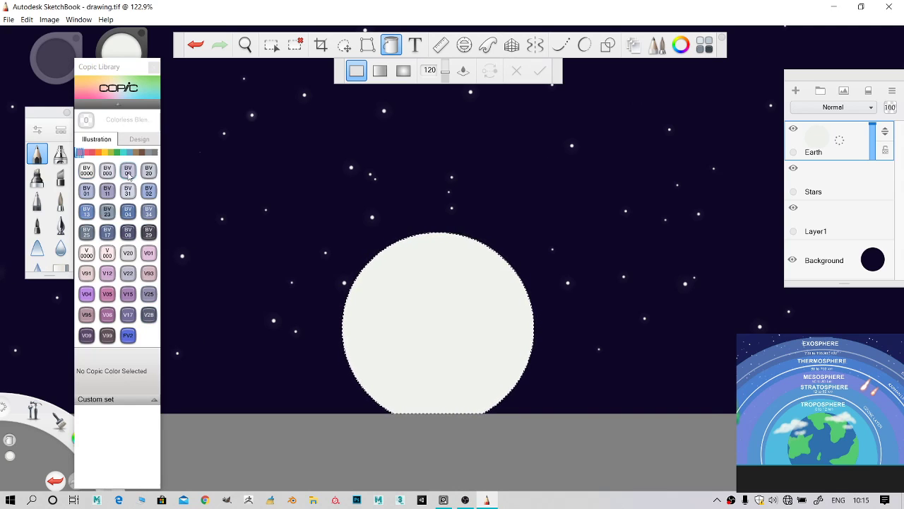
drag(111, 69, 141, 64)
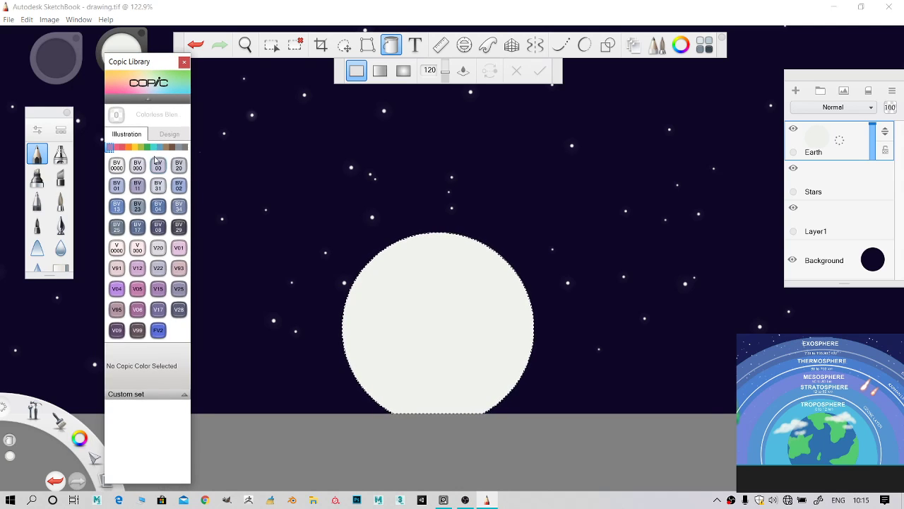
click(170, 134)
click(172, 147)
click(160, 148)
click(154, 147)
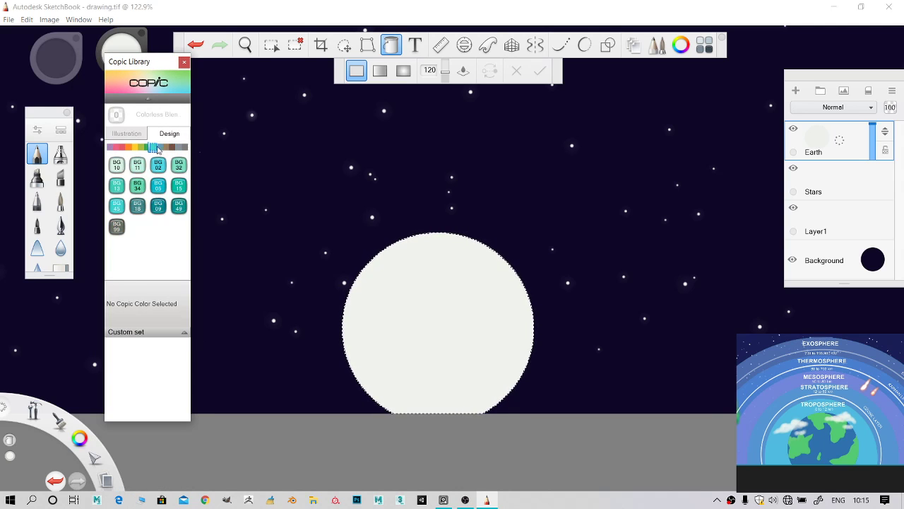
click(160, 148)
click(116, 247)
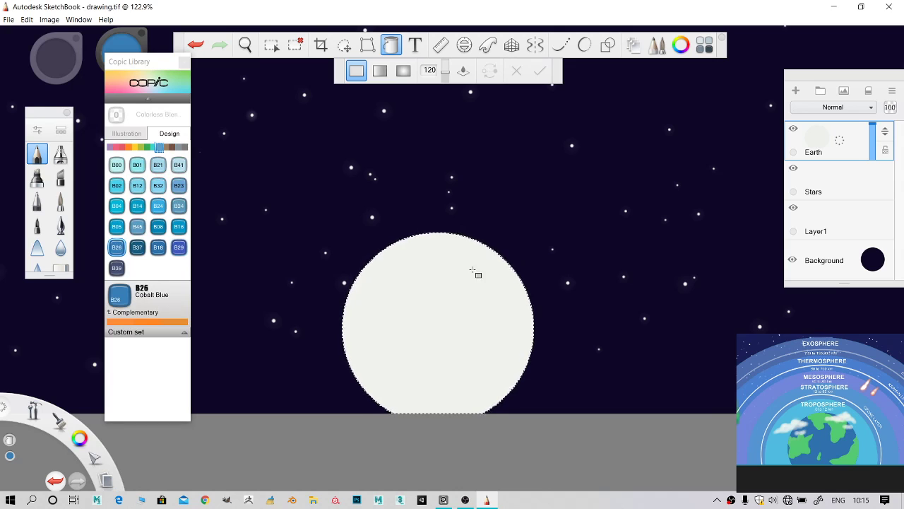
click(457, 346)
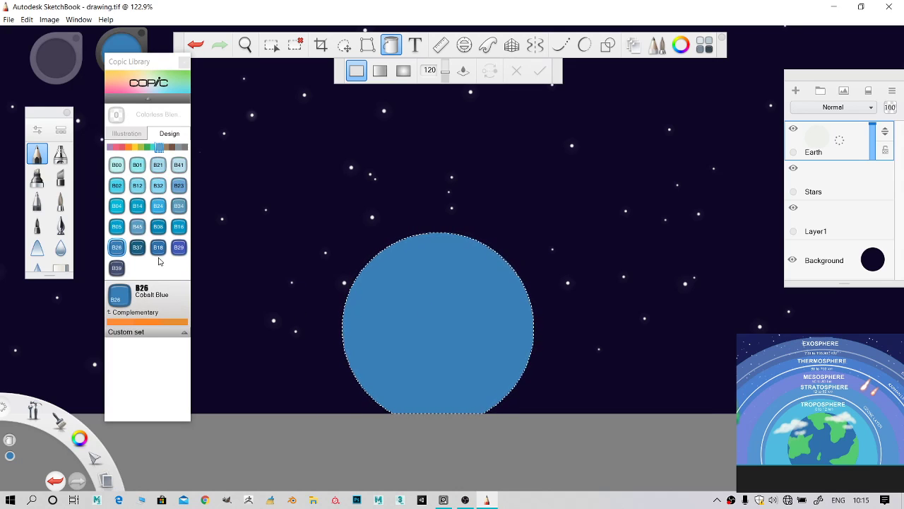
- Try B37 Antwerp Blue as the circle's fill, refill it with B26 Cobalt Blue, and close the Copic Library
click(137, 248)
click(448, 307)
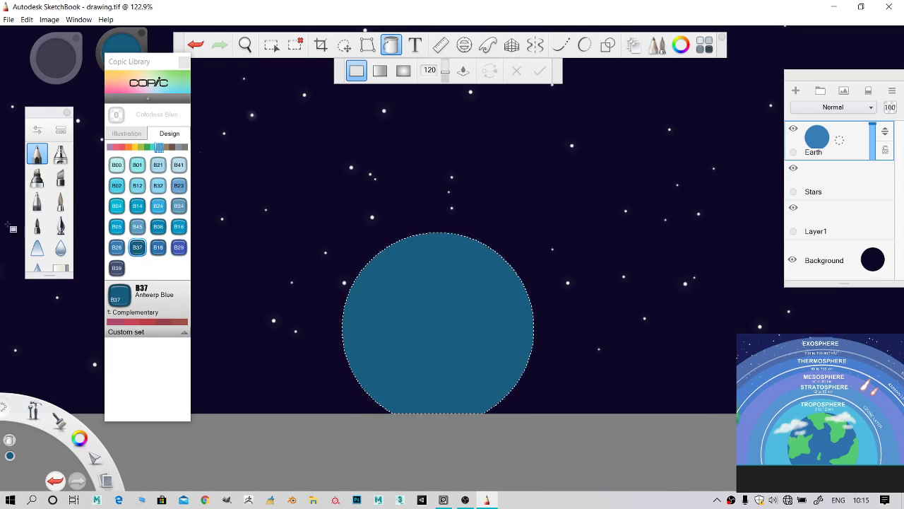
click(116, 246)
click(438, 315)
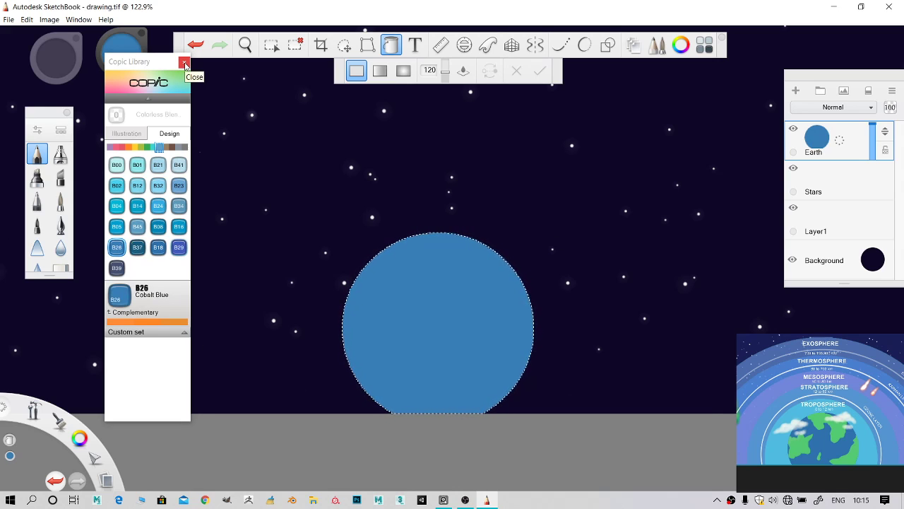
click(184, 64)
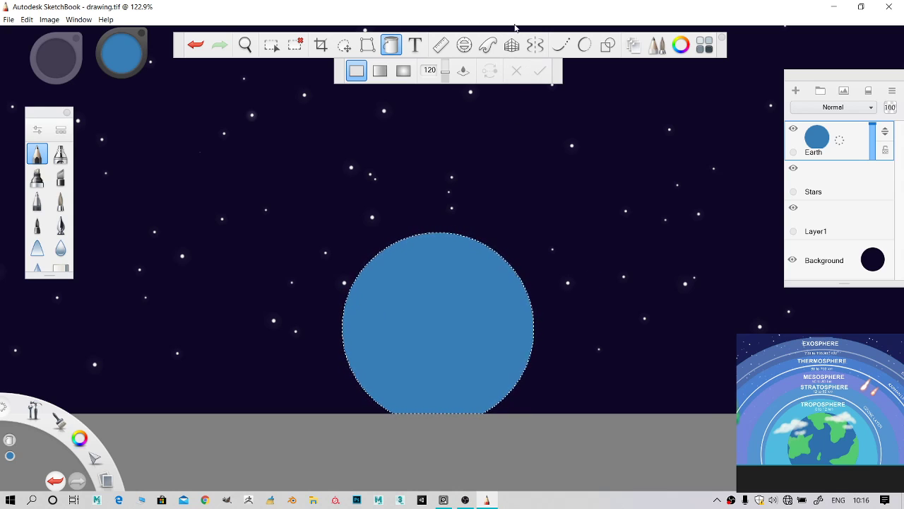
- Choose G05 Emerald Green from the Copic Library's Design colors and close the library
click(706, 45)
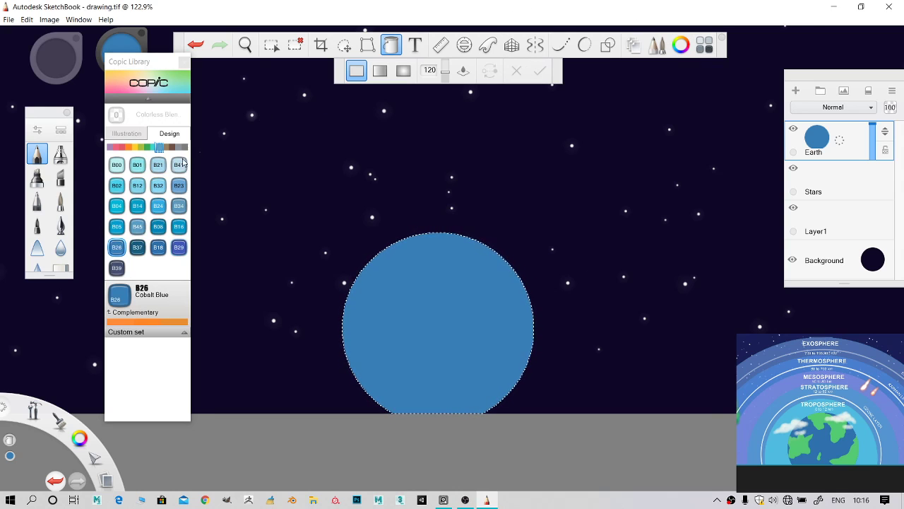
drag(160, 147, 152, 147)
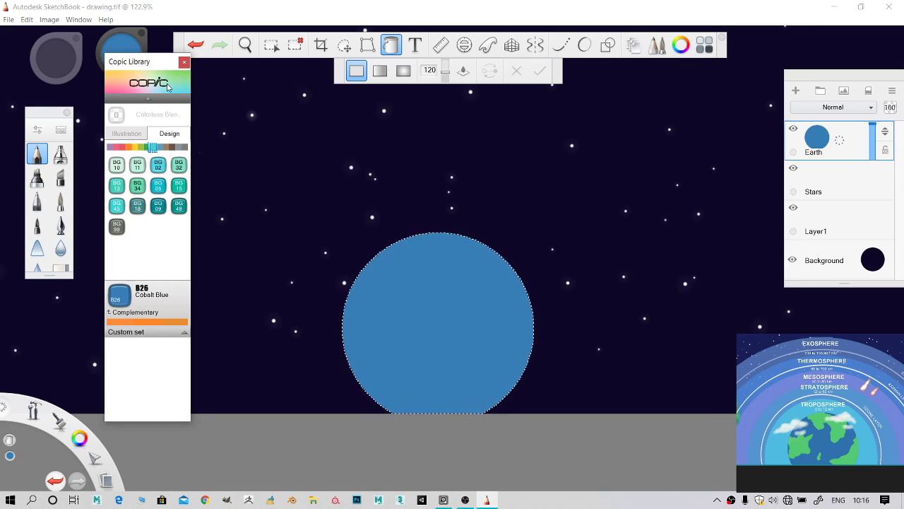
drag(168, 87, 653, 68)
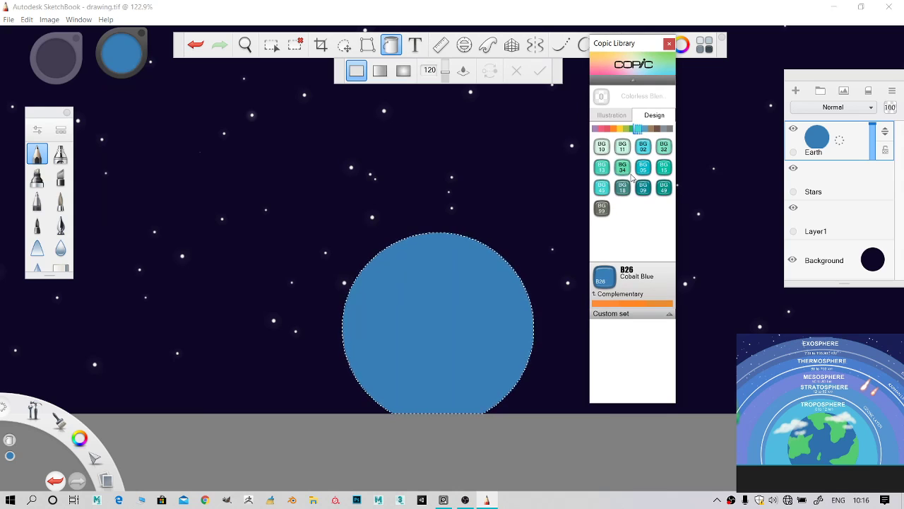
mouse_move(638, 130)
mouse_down()
mouse_move(656, 130)
mouse_move(632, 133)
mouse_up()
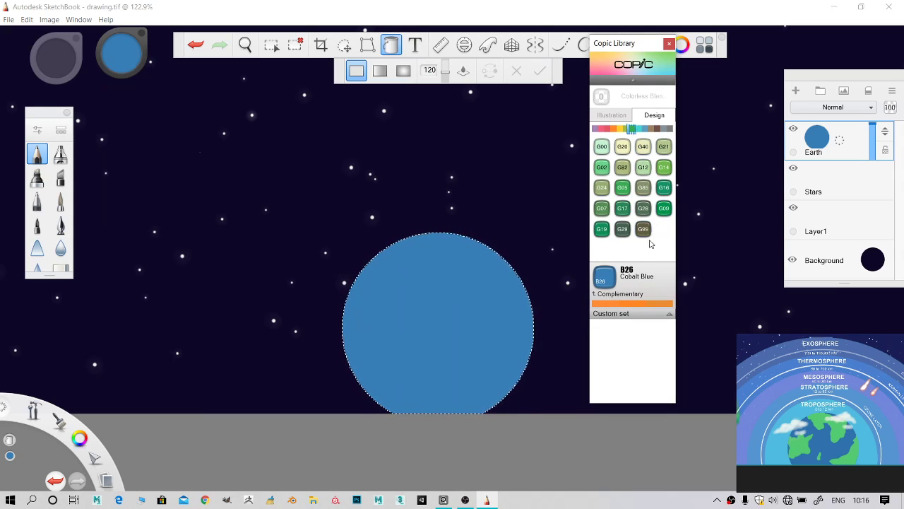
click(622, 187)
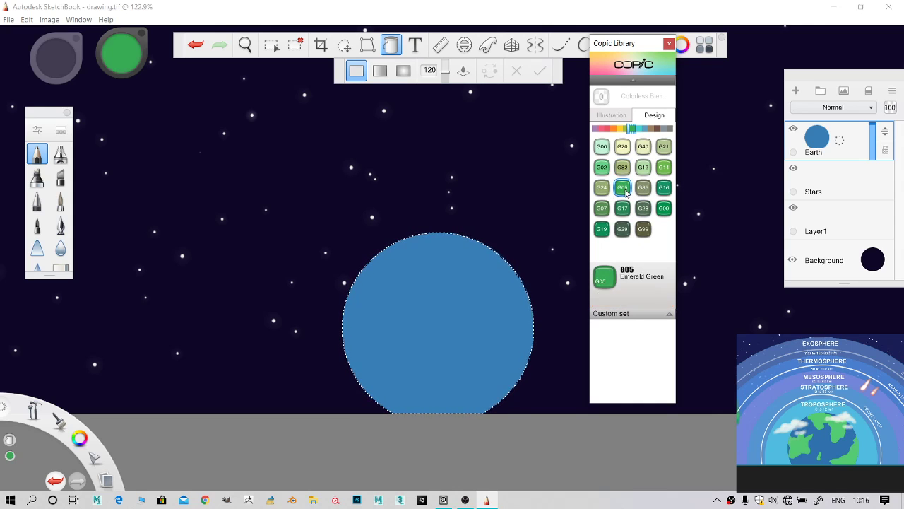
click(669, 43)
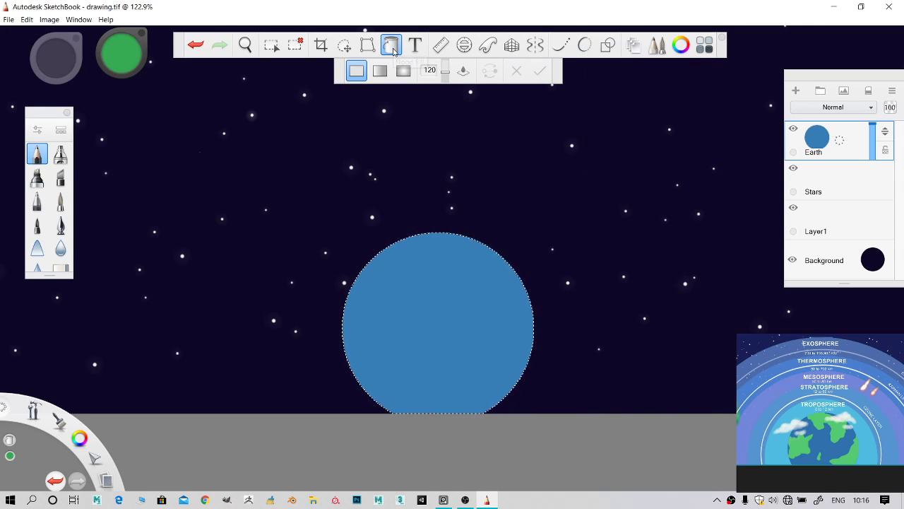
- Sketch the jagged green coastline of a continent on the globe's upper right with the Pencil
click(38, 156)
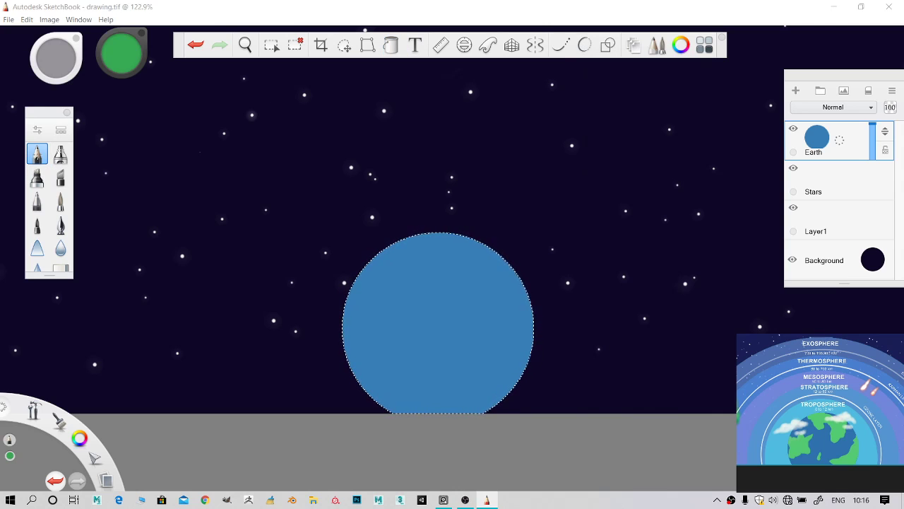
click(393, 46)
click(392, 46)
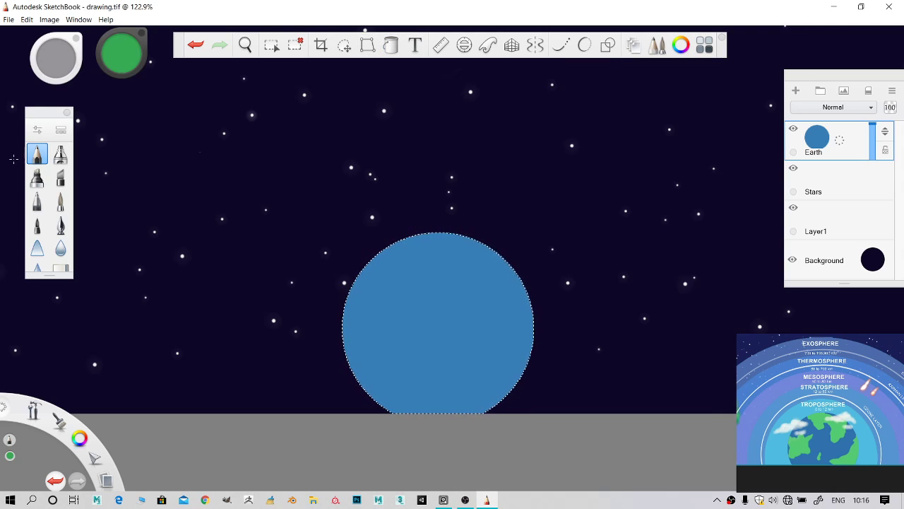
scroll(416, 254, up, 2)
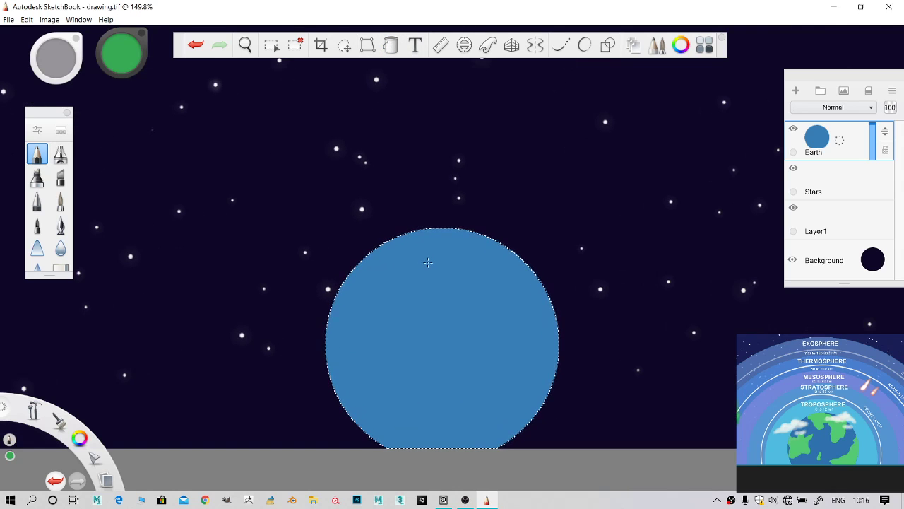
drag(466, 235, 453, 252)
scroll(466, 259, up, 2)
scroll(473, 262, up, 3)
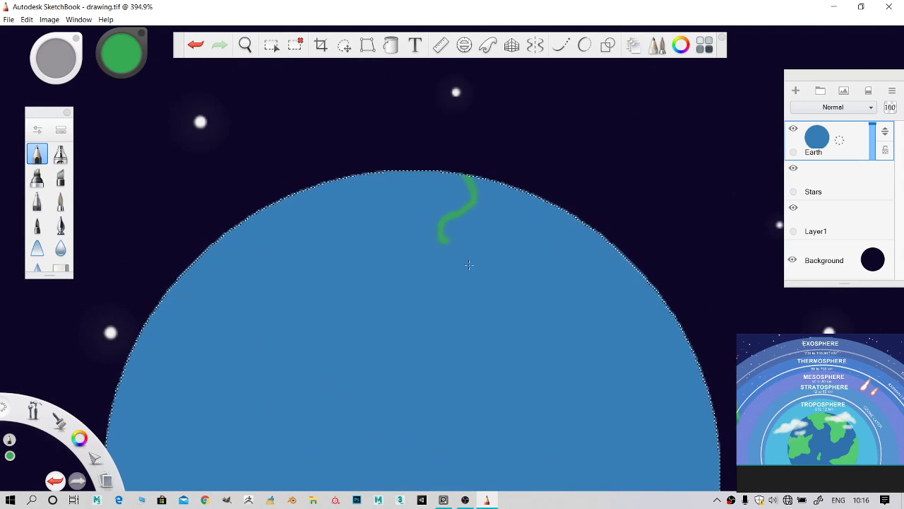
mouse_move(445, 238)
mouse_down()
mouse_move(404, 298)
mouse_move(464, 299)
mouse_move(479, 310)
mouse_move(487, 345)
mouse_move(590, 397)
mouse_move(626, 439)
mouse_move(661, 434)
mouse_move(684, 371)
mouse_up()
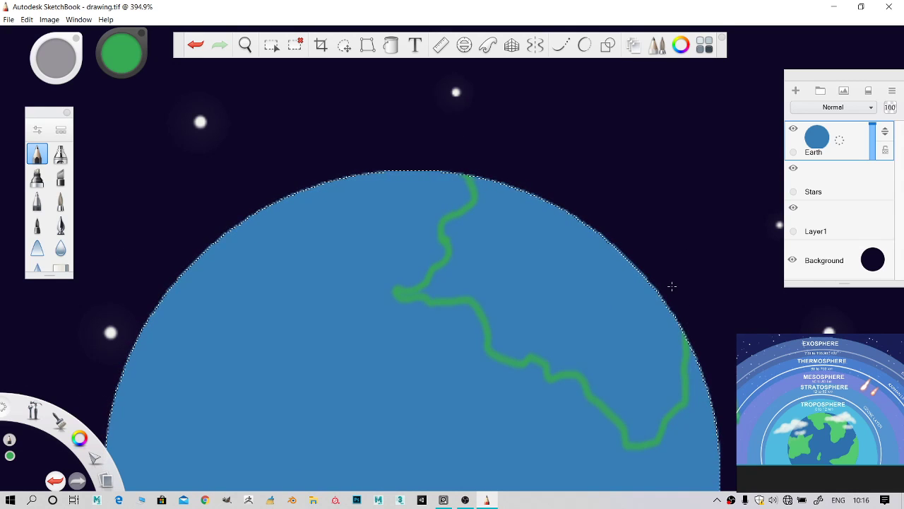
- Close the upper-right continent's outline with green strokes along the globe's edge and undo the trial zigzag inside it
scroll(498, 195, up, 1)
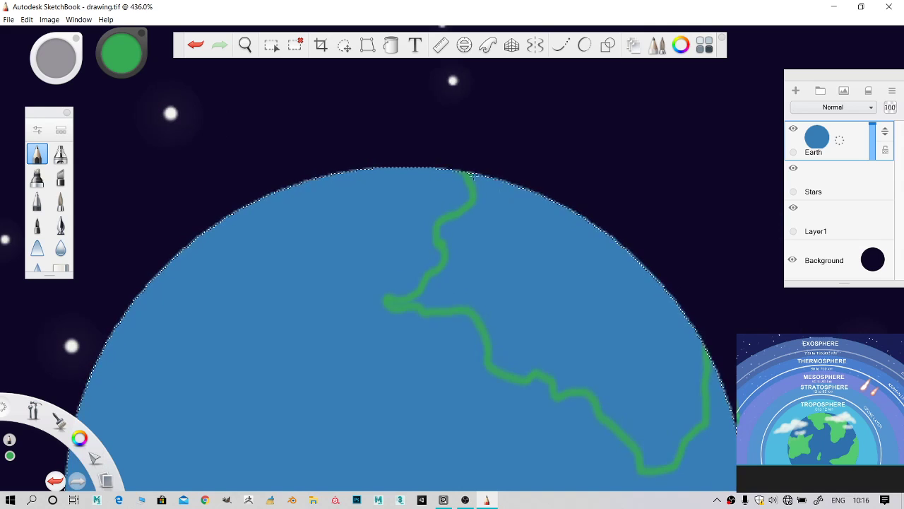
mouse_move(501, 186)
mouse_down()
mouse_move(470, 177)
mouse_move(588, 217)
mouse_move(567, 201)
mouse_move(557, 198)
mouse_move(633, 247)
mouse_move(613, 219)
mouse_move(611, 230)
mouse_move(665, 280)
mouse_move(614, 233)
mouse_move(610, 242)
mouse_move(672, 293)
mouse_move(661, 283)
mouse_move(706, 356)
mouse_up()
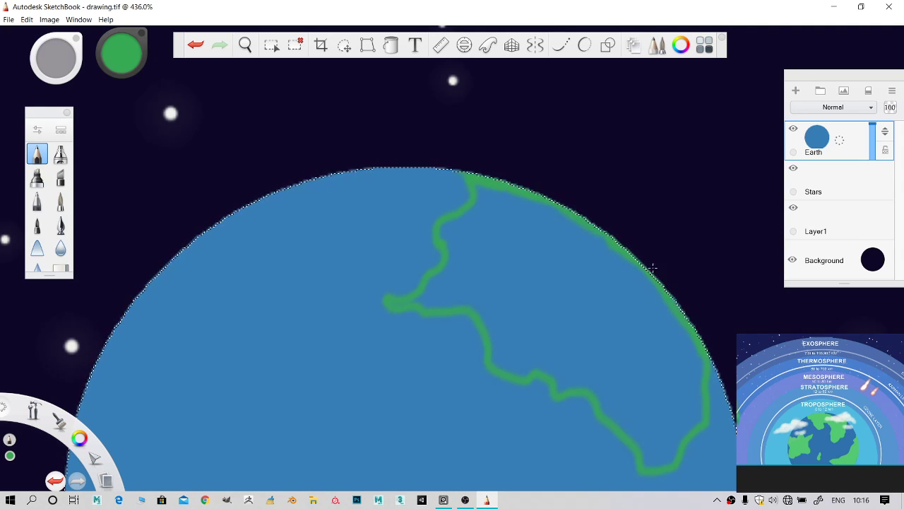
mouse_move(550, 204)
mouse_down()
mouse_move(517, 199)
mouse_move(667, 297)
mouse_move(640, 263)
mouse_move(669, 301)
mouse_up()
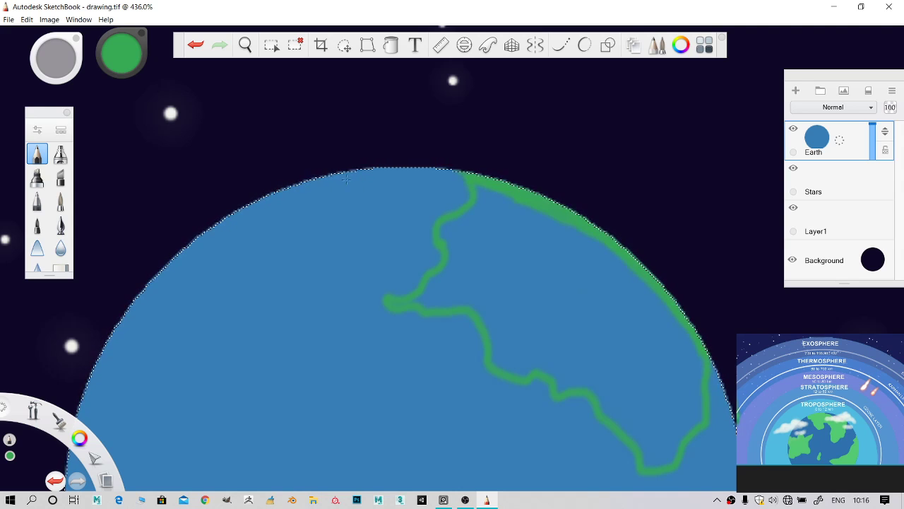
mouse_move(489, 236)
mouse_down()
mouse_move(500, 279)
mouse_move(662, 351)
mouse_up()
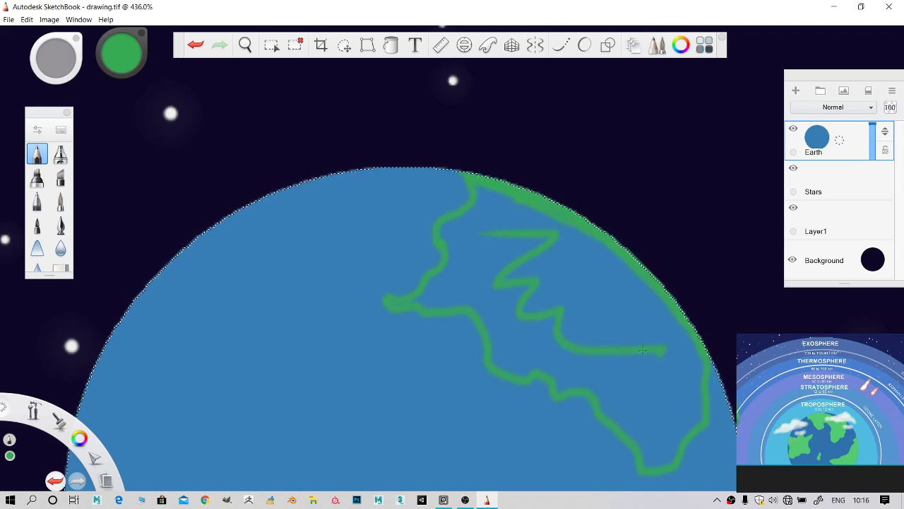
key(ctrl+z)
- Outline a second continent in green at the globe's lower right, thickening its side along the globe's edge
scroll(511, 176, down, 4)
scroll(604, 260, down, 2)
key(space)
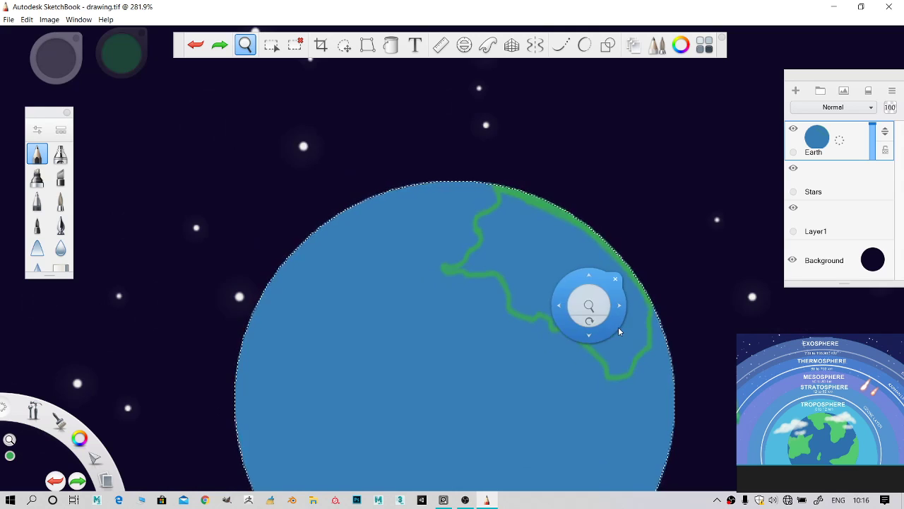
drag(618, 328, 653, 183)
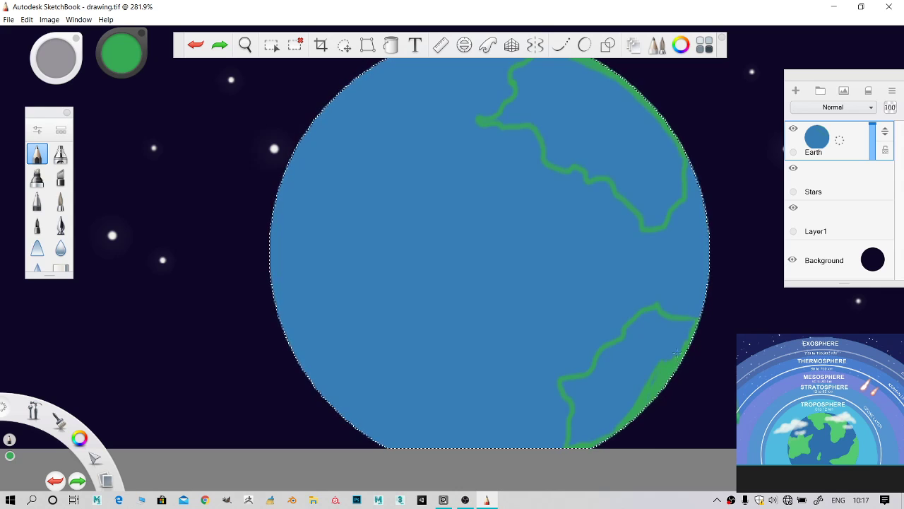
drag(649, 397, 626, 423)
- Outline a small island near the globe's lower middle and a large jagged continent along its left edge in green
scroll(591, 429, up, 2)
scroll(597, 429, down, 2)
scroll(305, 346, up, 3)
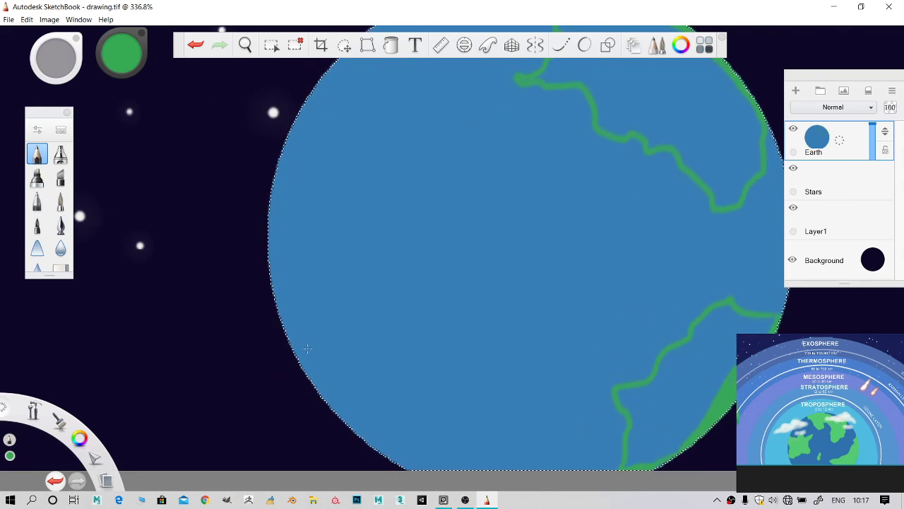
scroll(307, 348, up, 1)
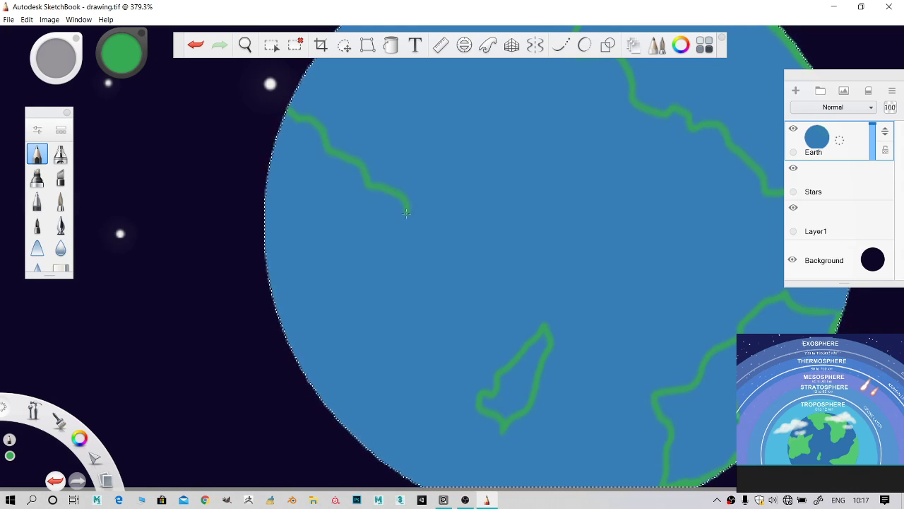
mouse_move(408, 247)
mouse_down()
mouse_move(424, 265)
mouse_move(473, 275)
mouse_up()
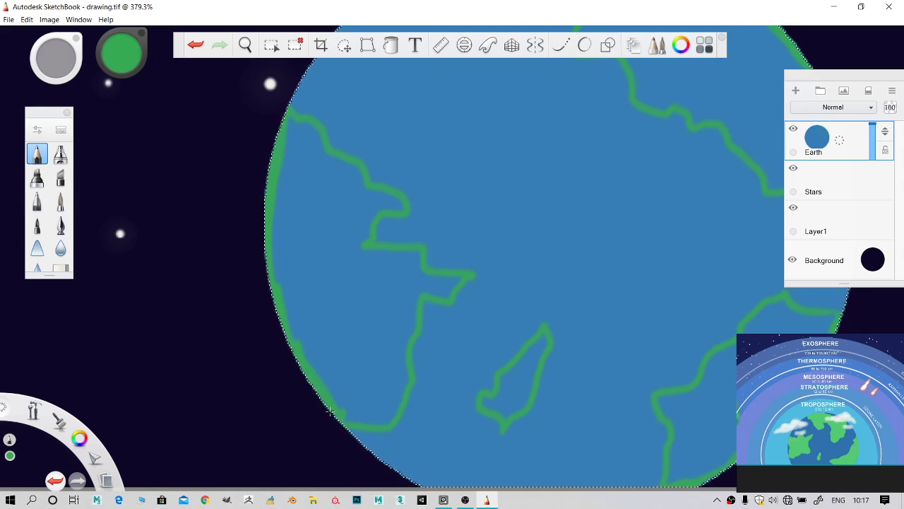
- Outline a small landmass in green at the globe's upper left, closed along the globe's edge
scroll(332, 411, down, 5)
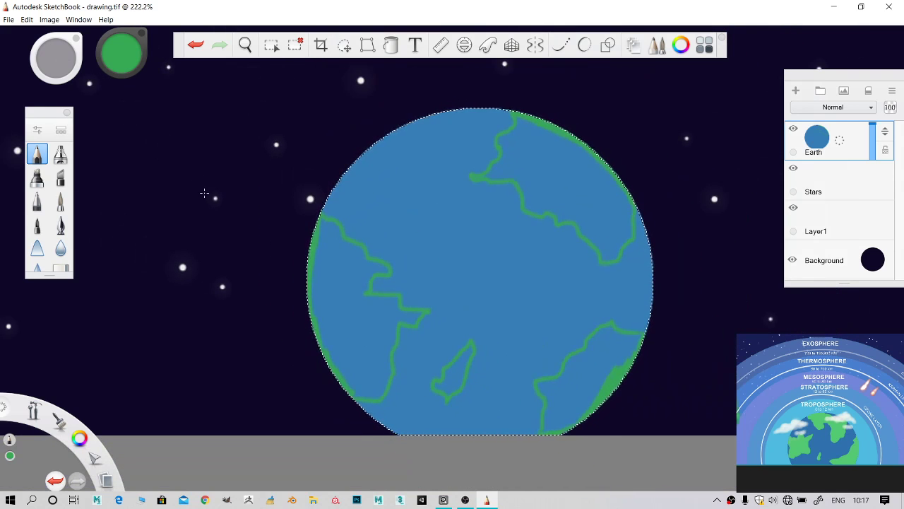
scroll(204, 193, up, 1)
mouse_move(463, 104)
mouse_down()
mouse_move(476, 170)
mouse_move(431, 160)
mouse_move(371, 168)
mouse_move(373, 154)
mouse_move(461, 106)
mouse_up()
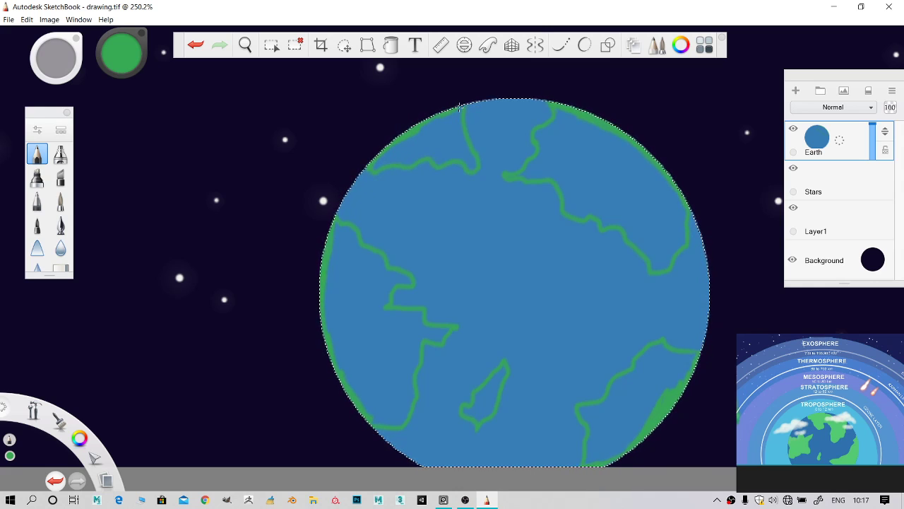
- Add a green protrusion at the northern tip of the lower-right continent and fill it solid with pencil strokes
scroll(538, 283, down, 3)
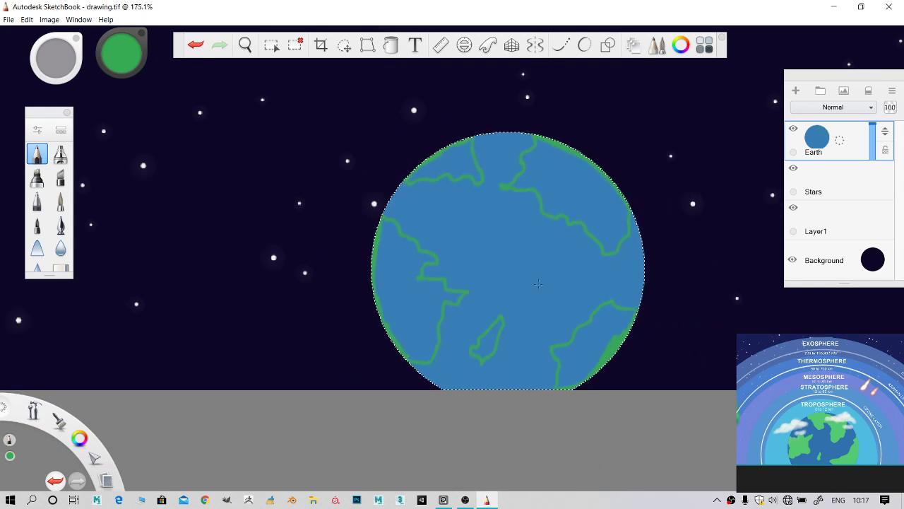
scroll(527, 283, up, 2)
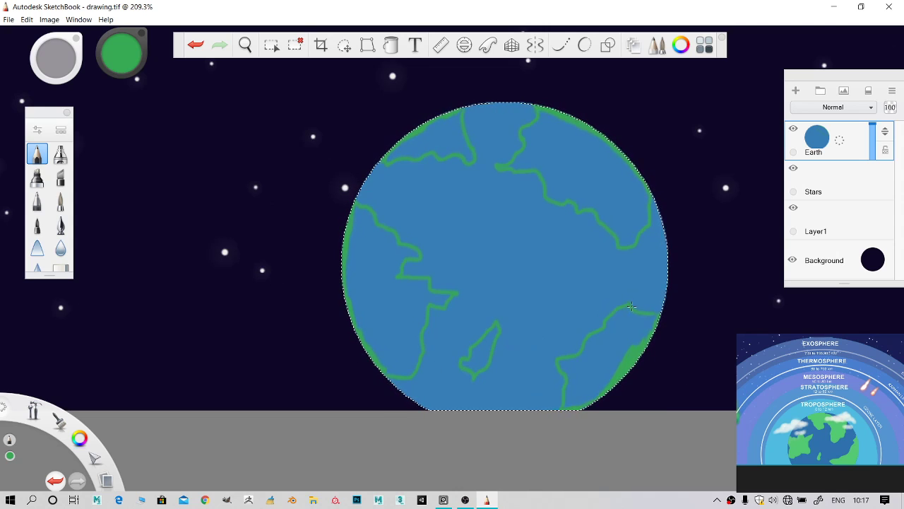
mouse_move(630, 305)
mouse_down()
mouse_move(589, 282)
mouse_move(586, 303)
mouse_move(603, 325)
mouse_move(607, 308)
mouse_up()
scroll(608, 308, up, 8)
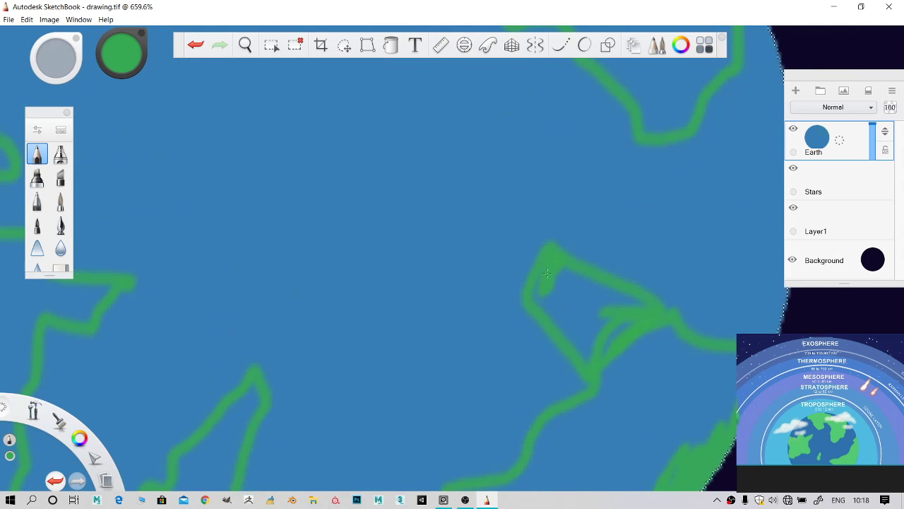
drag(550, 291, 554, 277)
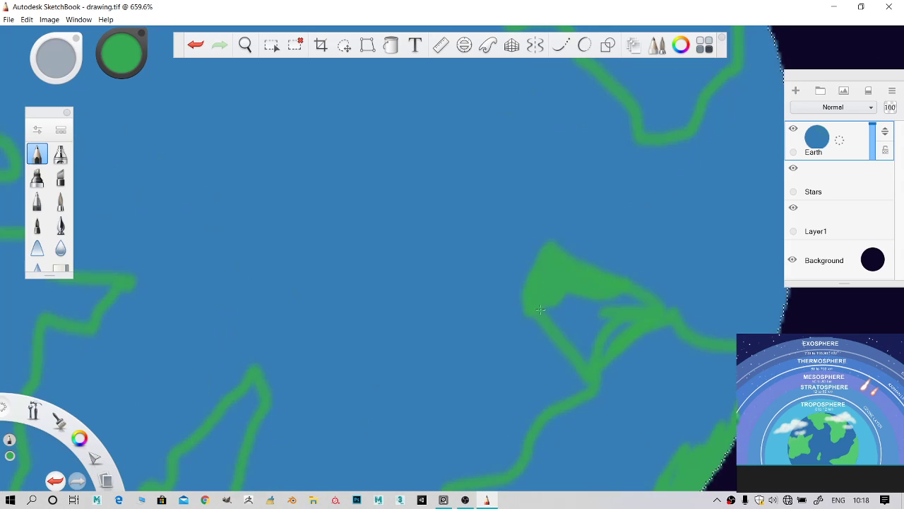
drag(538, 303, 588, 350)
drag(562, 287, 584, 284)
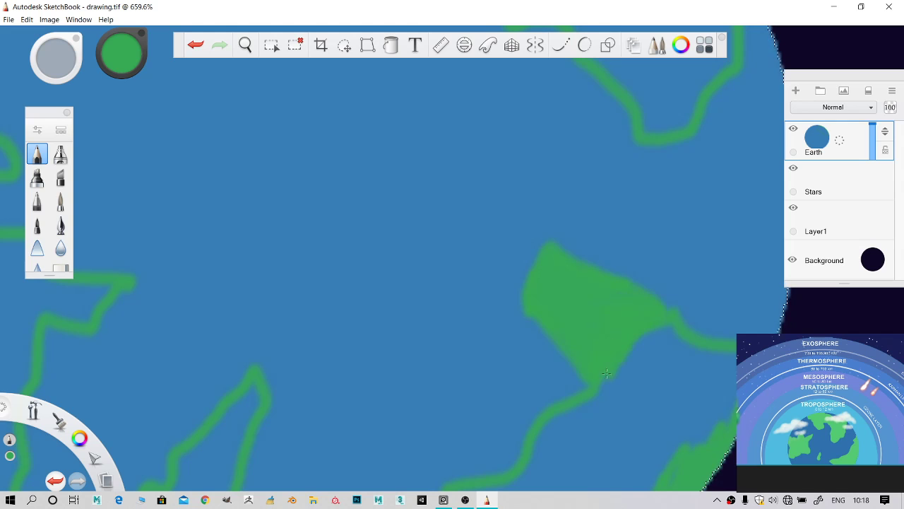
- Deselect the circular selection around the globe
scroll(590, 387, down, 5)
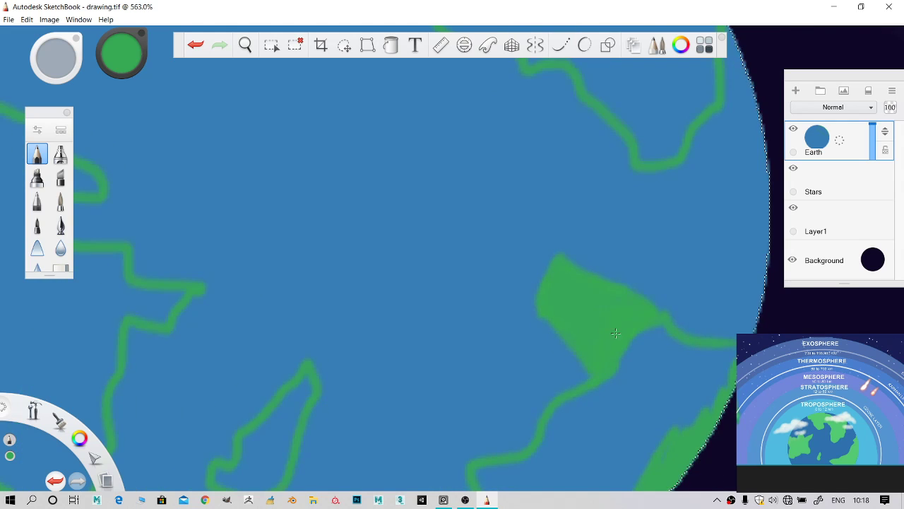
scroll(596, 343, down, 1)
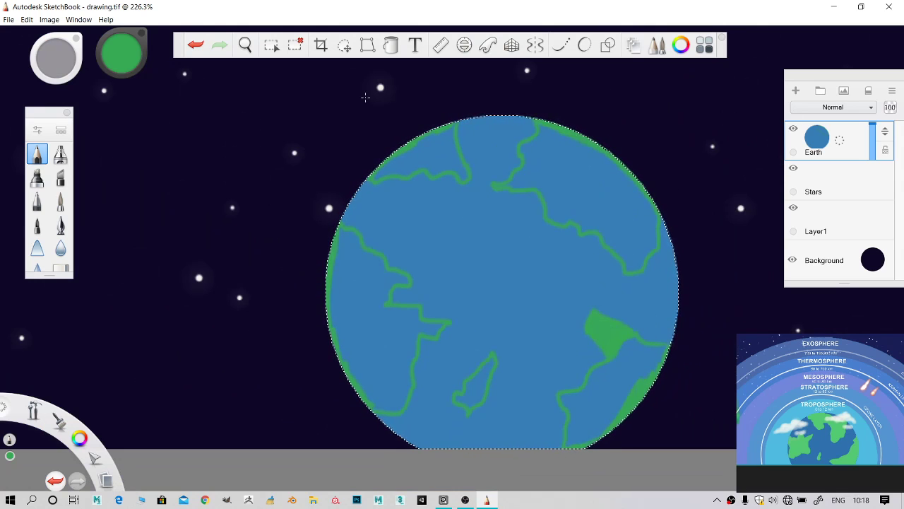
scroll(639, 238, down, 1)
scroll(374, 198, up, 3)
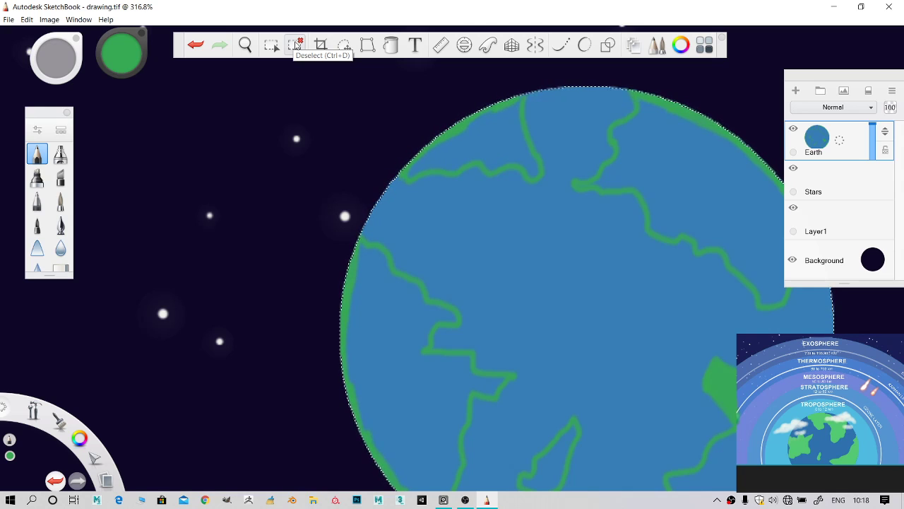
click(296, 45)
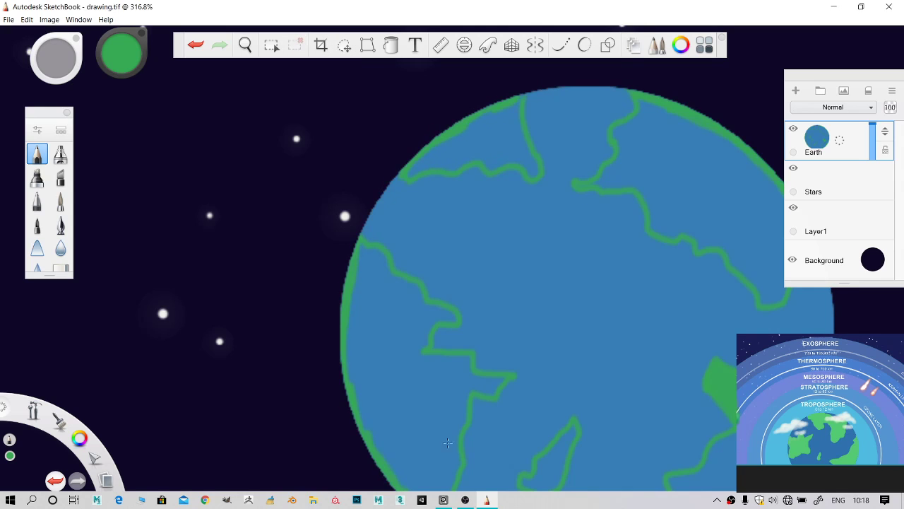
- Try to flood-fill the upper-right continent with the green color and undo each fill
scroll(550, 296, down, 6)
key(space)
mouse_move(609, 349)
mouse_down()
mouse_move(548, 289)
mouse_move(577, 319)
mouse_move(567, 335)
mouse_up()
click(390, 46)
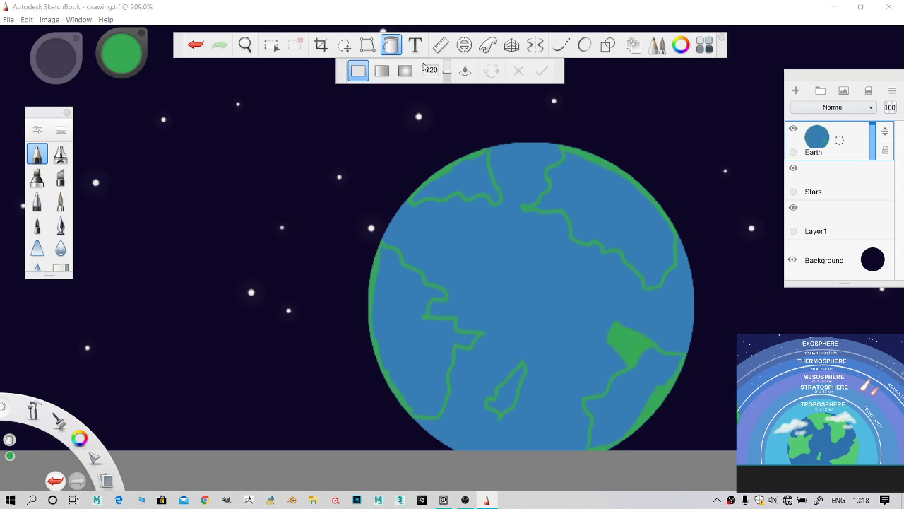
click(609, 210)
key(ctrl+z)
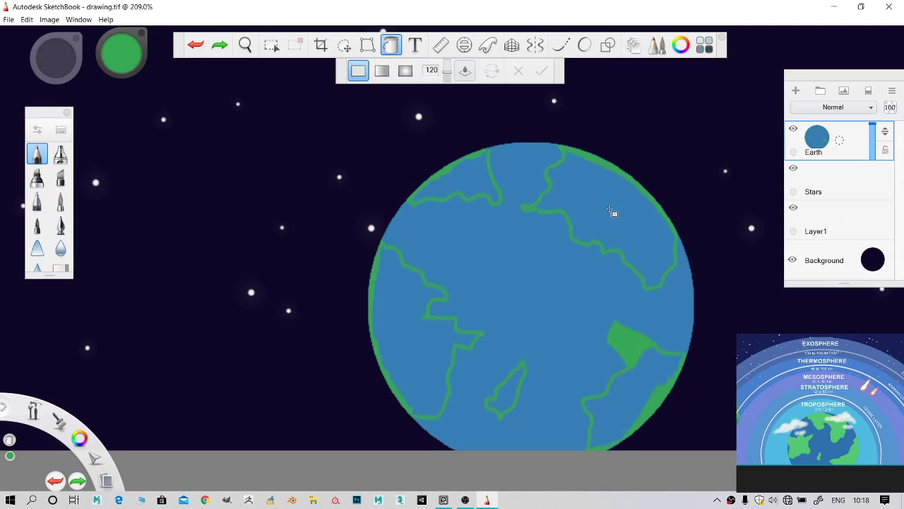
click(597, 214)
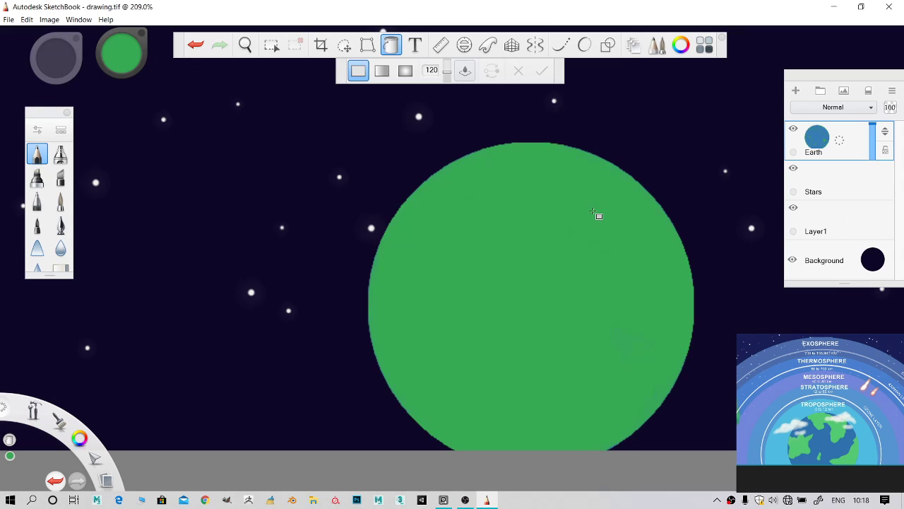
key(ctrl+z)
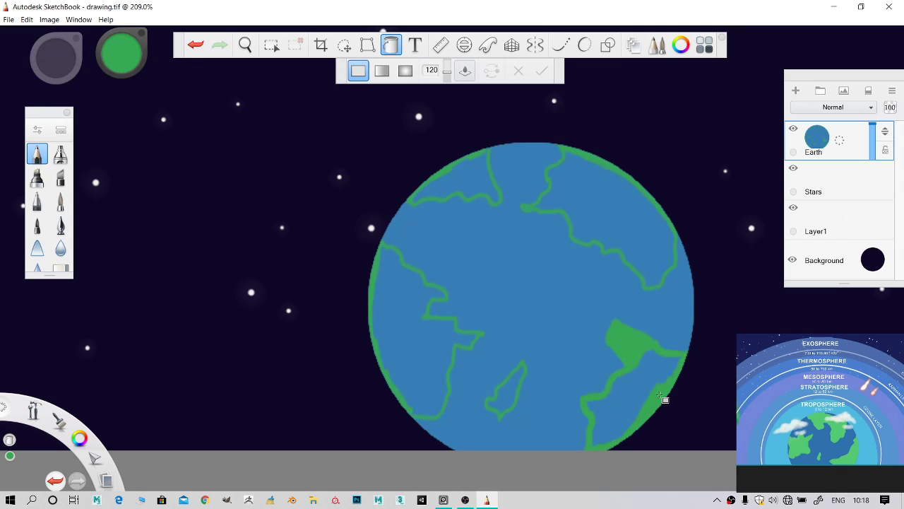
- Try to flood-fill the upper-right, lower-left and upper-left continents with green, undoing each fill
click(605, 215)
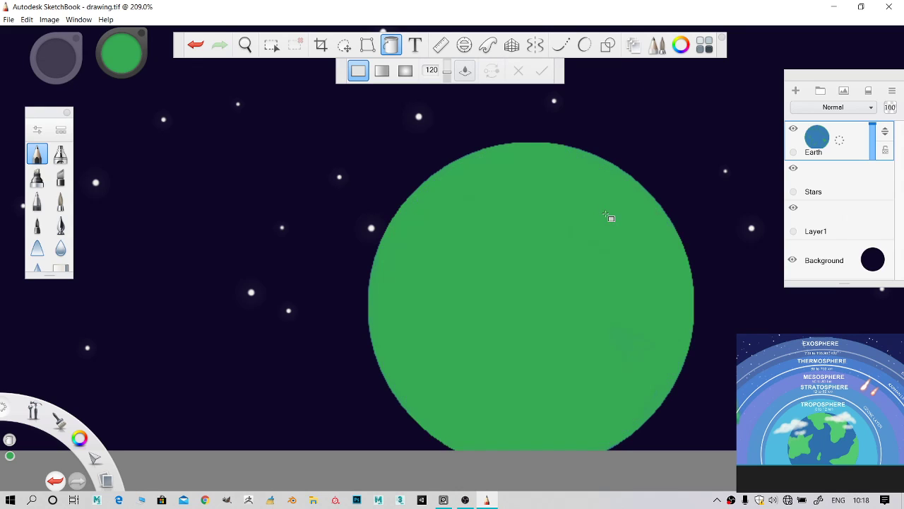
key(ctrl+z)
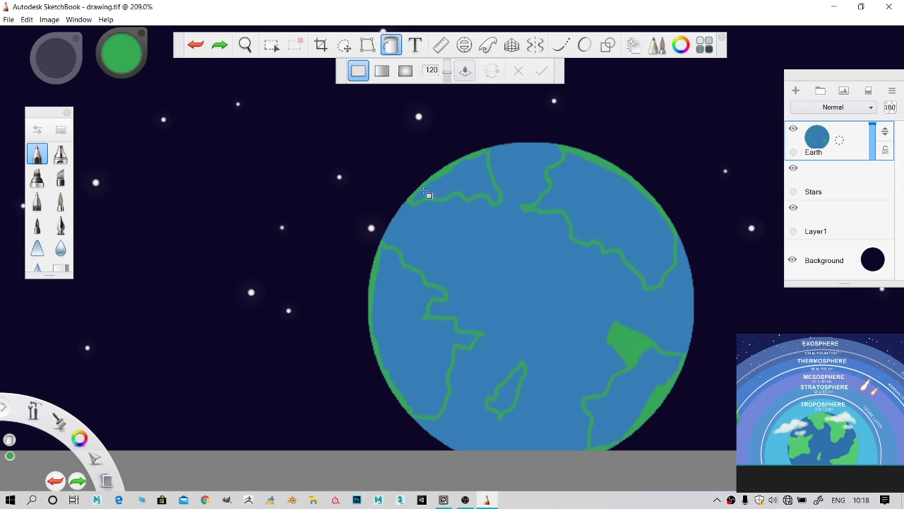
click(415, 332)
key(ctrl+z)
click(481, 183)
key(ctrl+z)
- Try to flood-fill the lower-right continent and the small island with green, undoing each fill
click(638, 391)
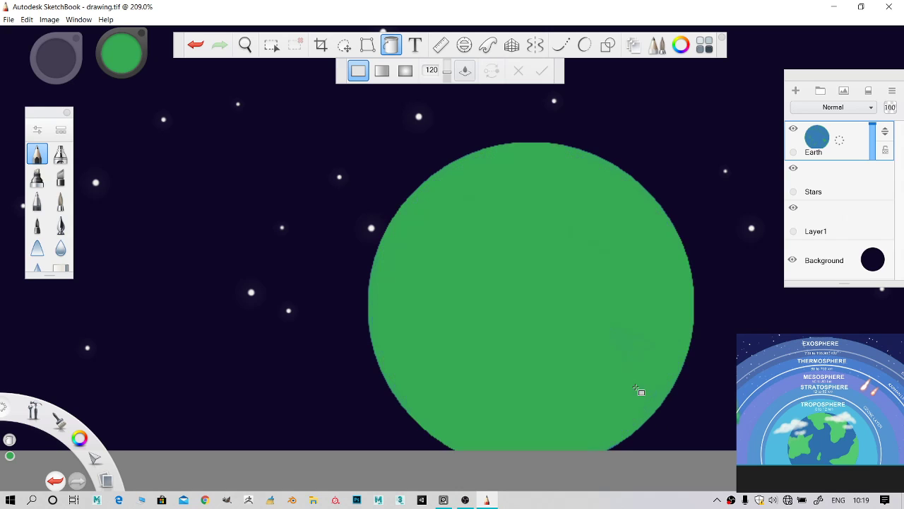
key(ctrl+z)
click(666, 376)
key(ctrl+z)
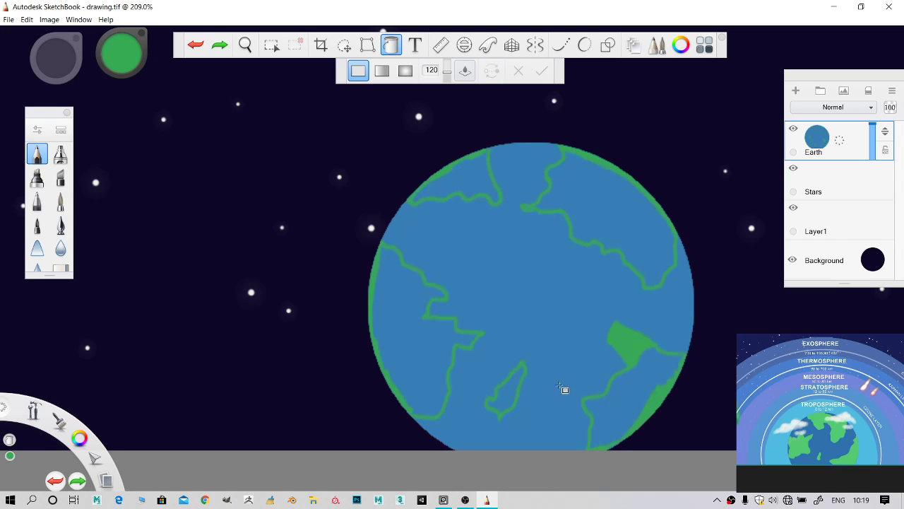
click(517, 391)
key(ctrl+z)
- Thicken the outline near the small island's southern tip with the green pencil
scroll(519, 387, up, 4)
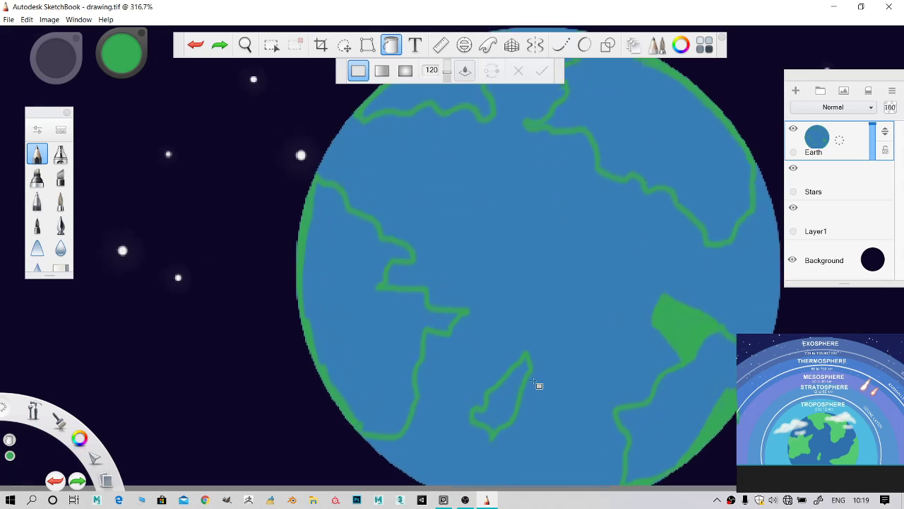
key(space)
drag(537, 403, 519, 305)
scroll(519, 305, up, 6)
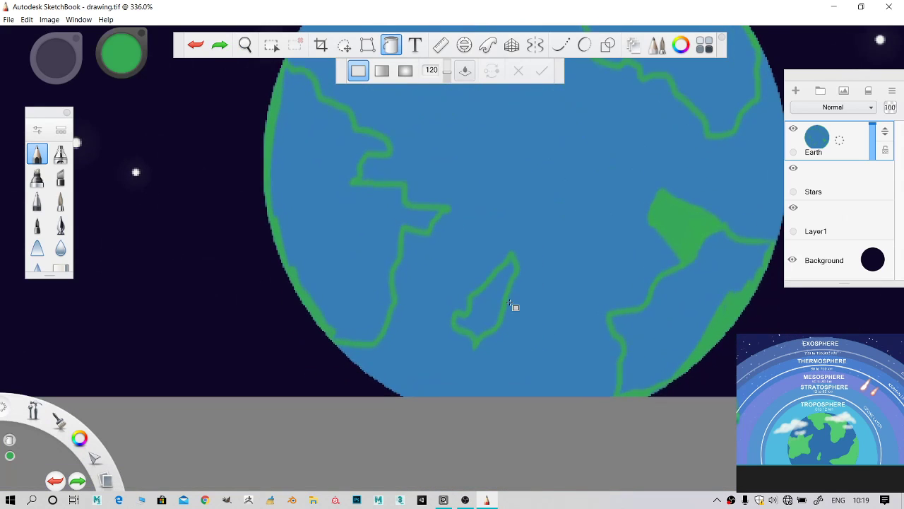
scroll(514, 308, up, 2)
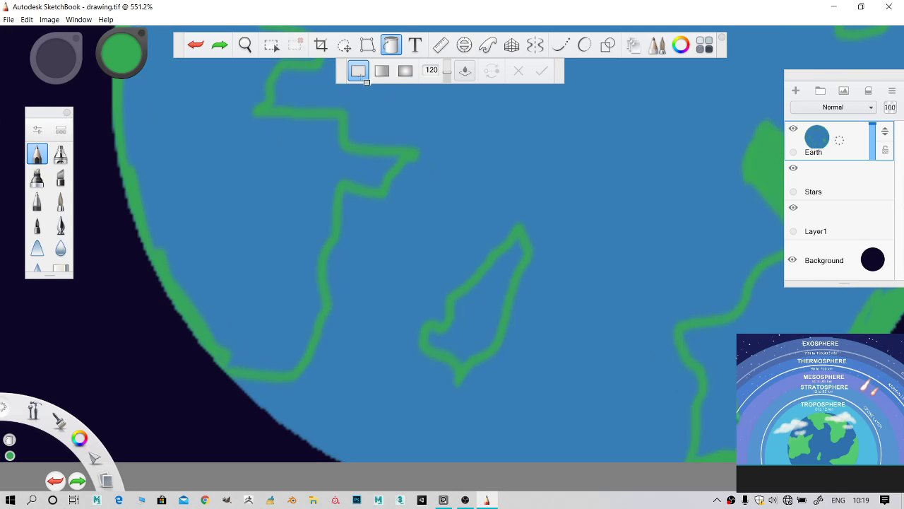
click(37, 153)
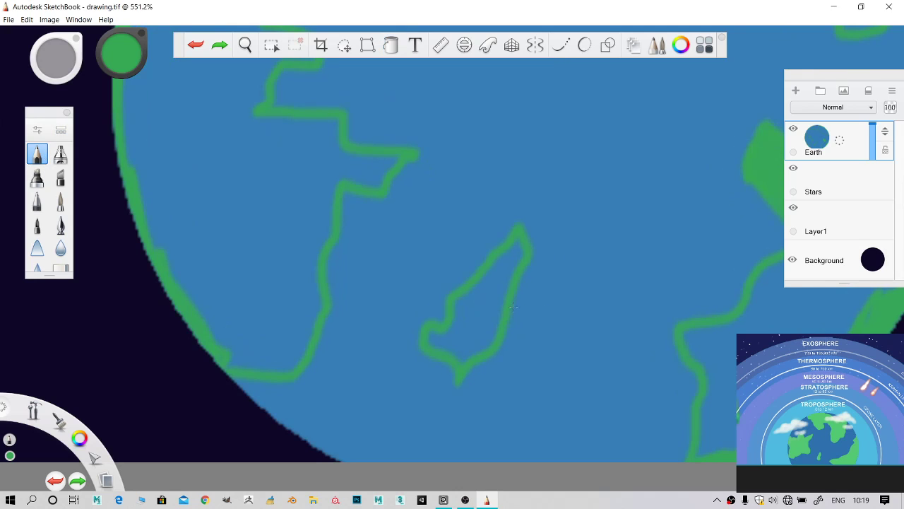
scroll(464, 375, up, 2)
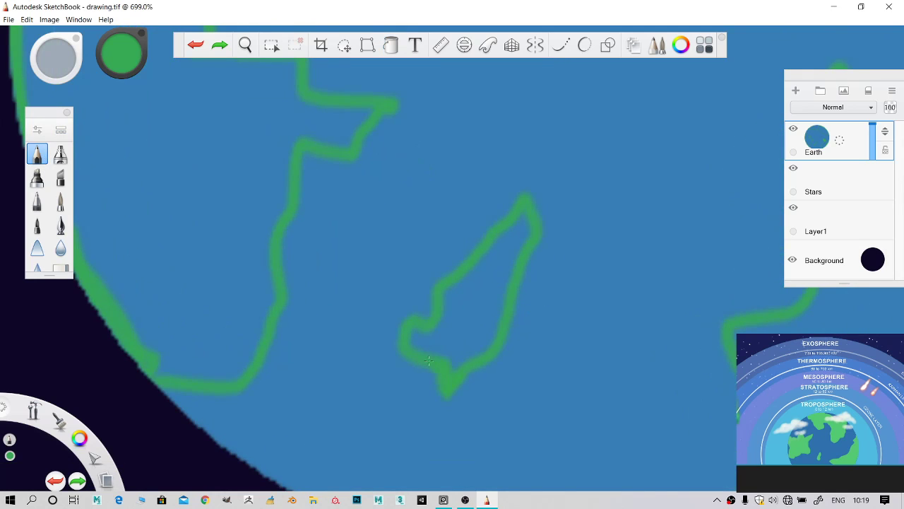
scroll(467, 323, down, 1)
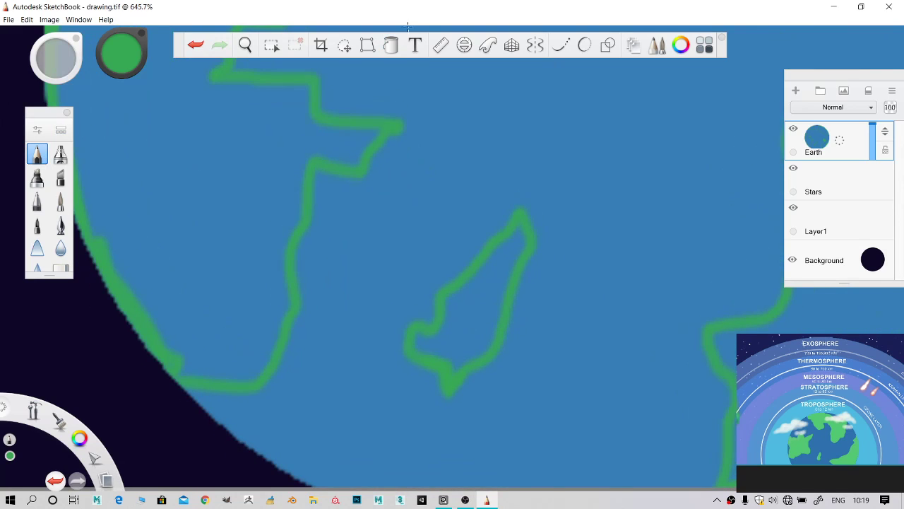
- Fill in the island's northern tip and thicken its southwestern outline with green pencil strokes
click(416, 45)
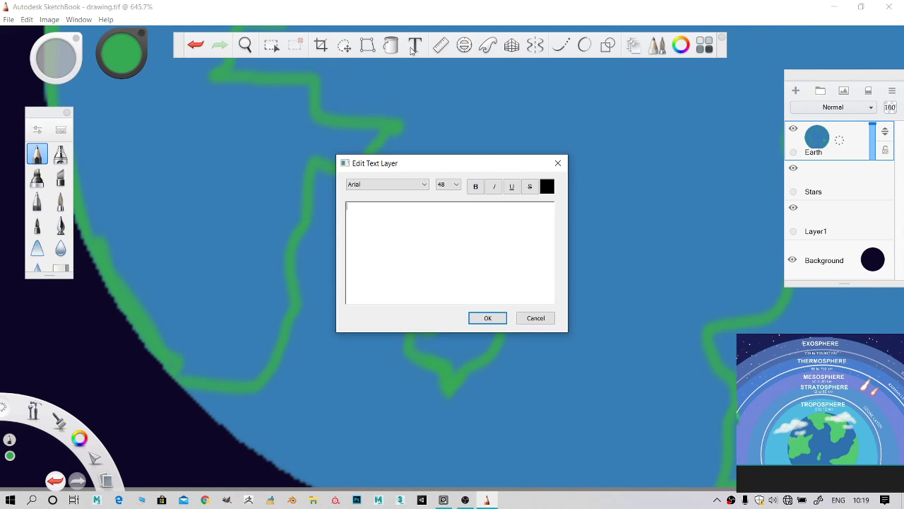
click(559, 163)
scroll(560, 163, down, 5)
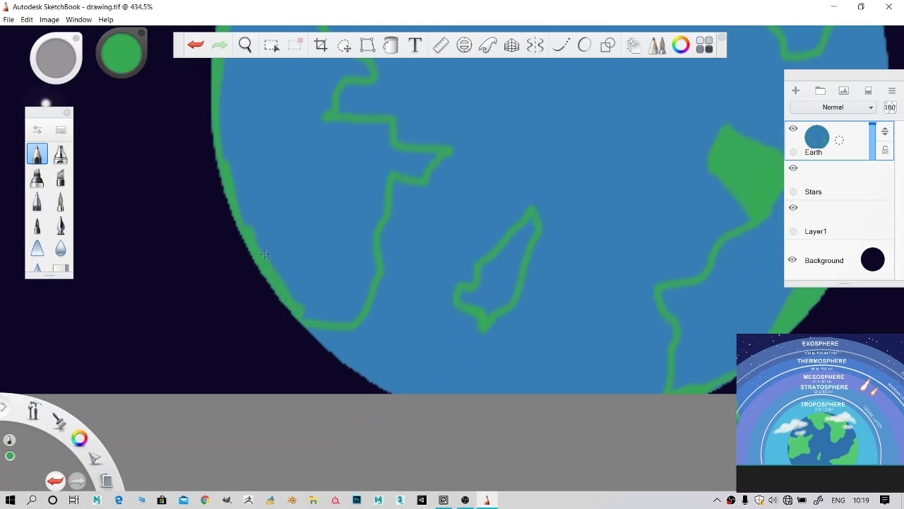
scroll(537, 266, down, 2)
scroll(535, 264, up, 4)
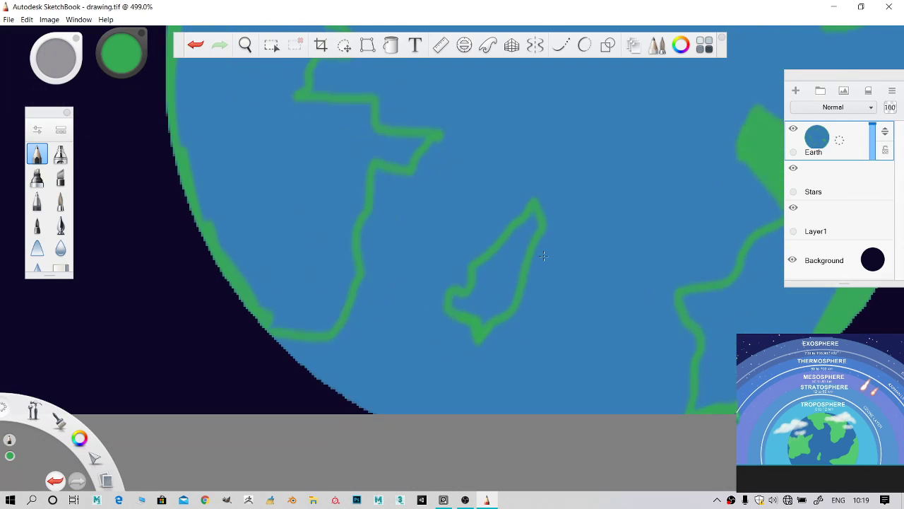
scroll(549, 246, up, 2)
mouse_move(527, 211)
mouse_down()
mouse_move(503, 233)
mouse_move(535, 225)
mouse_move(515, 241)
mouse_up()
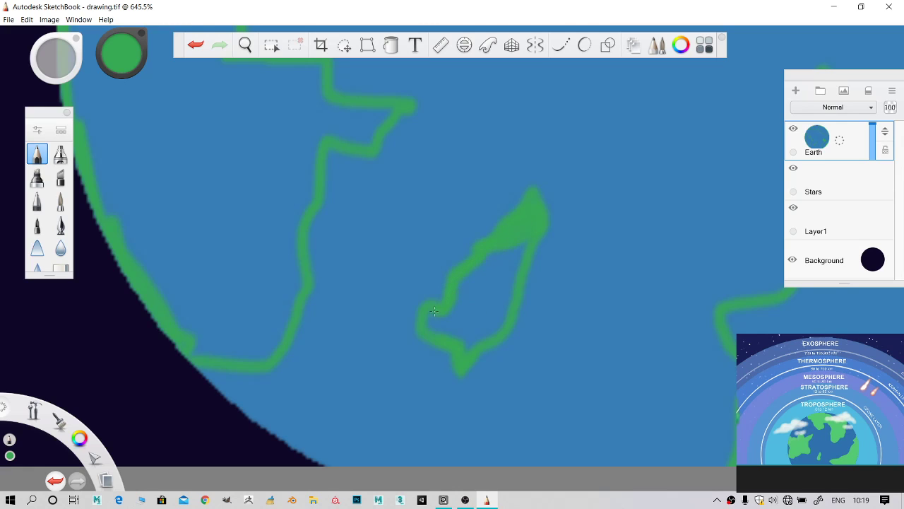
mouse_move(437, 333)
mouse_down()
mouse_move(476, 345)
mouse_move(508, 317)
mouse_move(544, 230)
mouse_up()
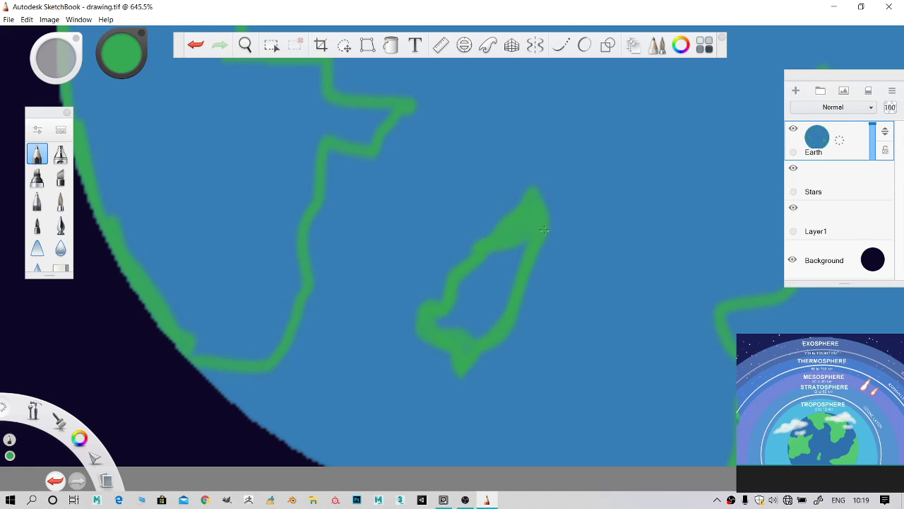
- Flood-fill the small island with solid green
click(391, 45)
click(503, 279)
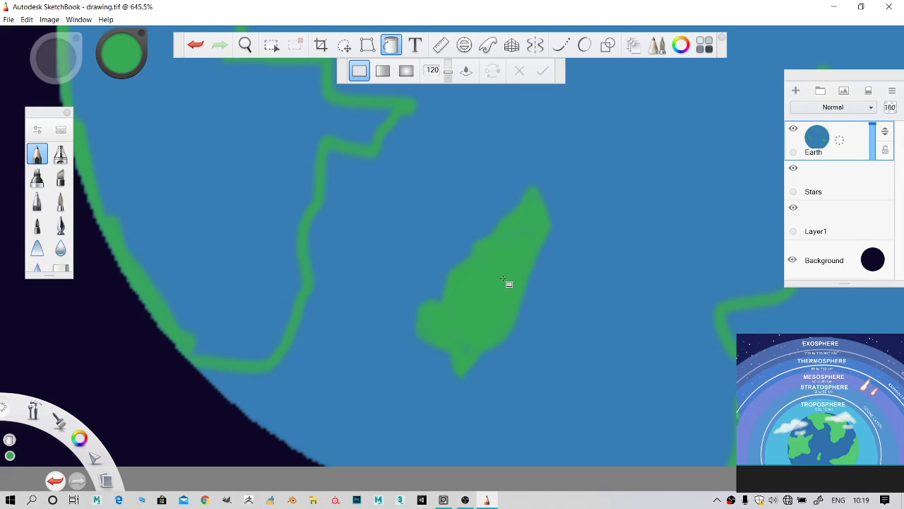
key(ctrl+z)
- Thicken the lower-left continent's outline at its northern corner and inner notch with the green pencil
scroll(340, 297, down, 3)
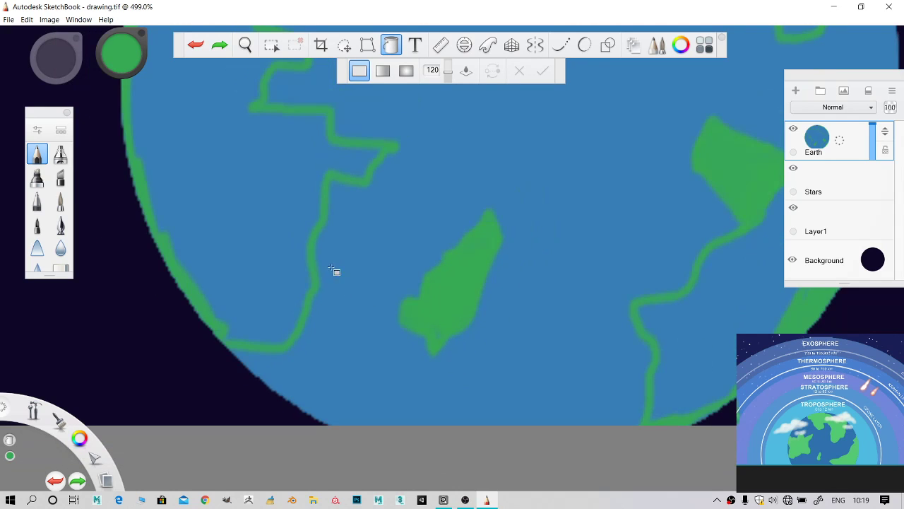
key(space)
drag(375, 178, 492, 289)
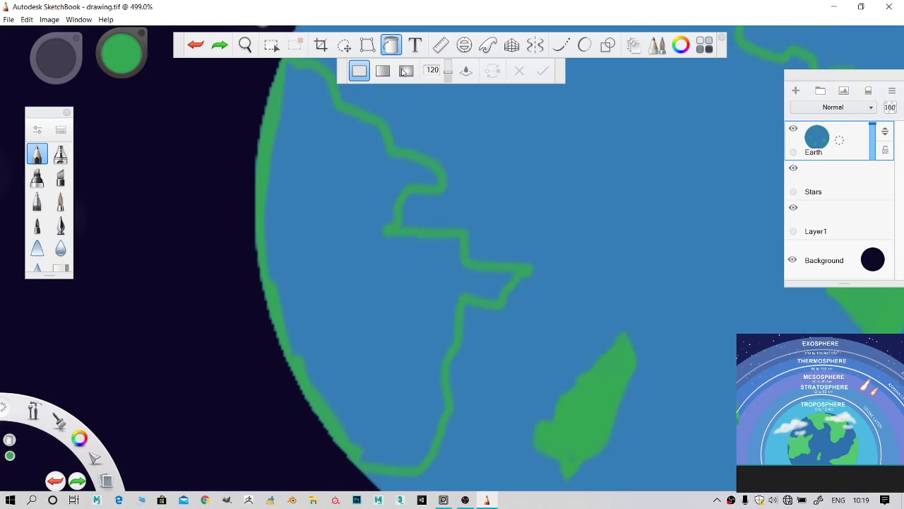
key(space)
drag(317, 173, 349, 242)
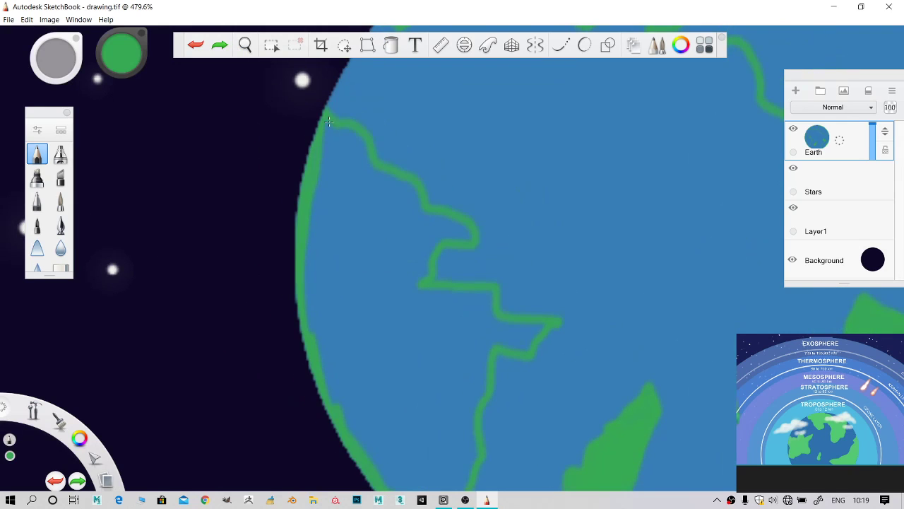
drag(322, 133, 336, 130)
scroll(429, 278, up, 3)
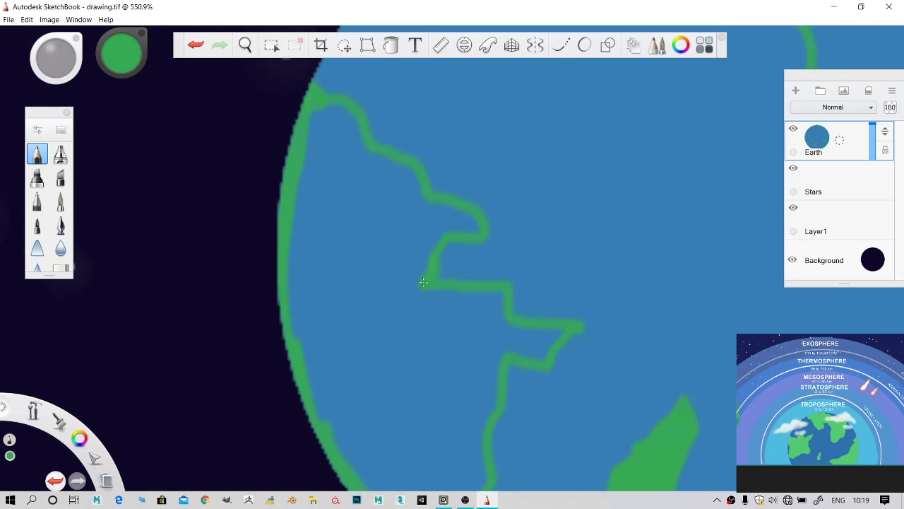
- Thicken the lower-left continent's green border along the globe's edge, from its southern tip upward
scroll(510, 315, down, 6)
key(space)
drag(557, 330, 561, 205)
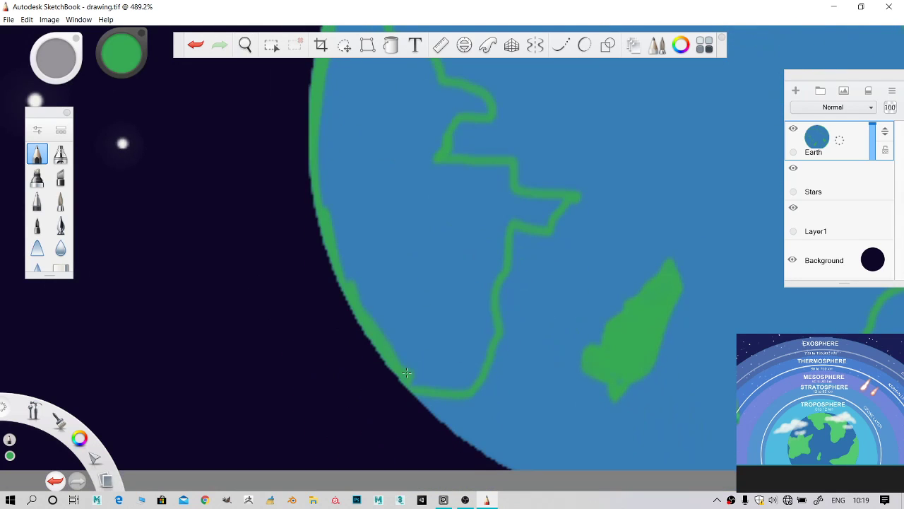
mouse_move(416, 392)
mouse_down()
mouse_move(350, 297)
mouse_move(323, 215)
mouse_up()
- Try to flood-fill the reinforced lower-left continent with green and undo the fill
key(space)
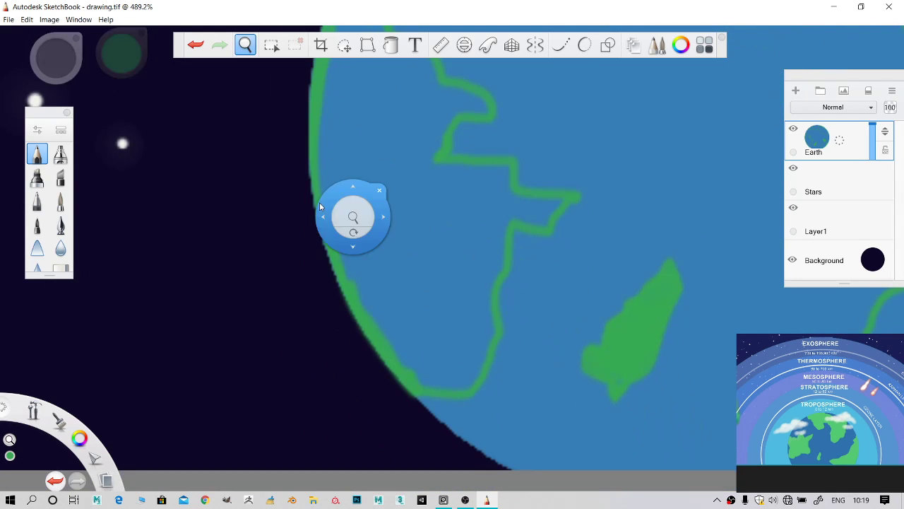
scroll(321, 208, down, 3)
drag(358, 266, 372, 325)
click(392, 47)
click(369, 173)
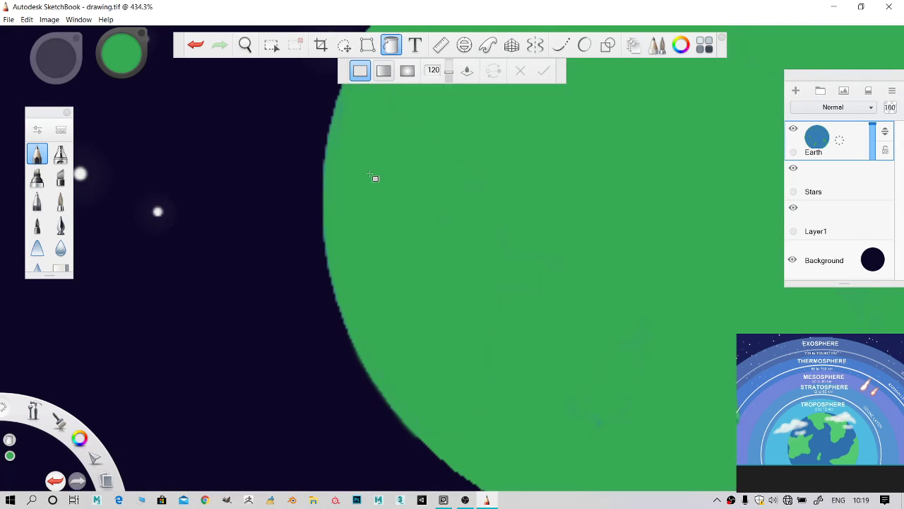
key(ctrl+z)
- Thicken the lower-left continent's southern and lower eastern outline on the inside with green pencil strokes
scroll(375, 173, up, 8)
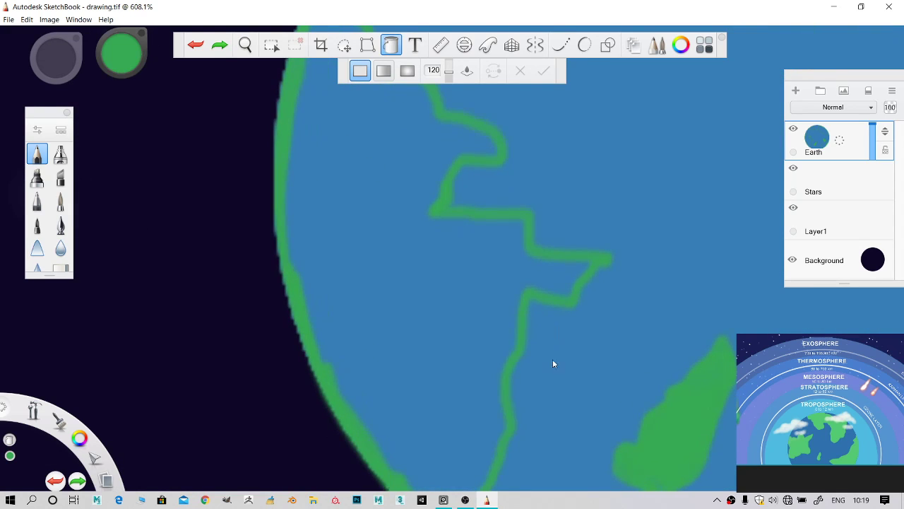
key(space)
drag(548, 361, 553, 220)
scroll(444, 327, up, 3)
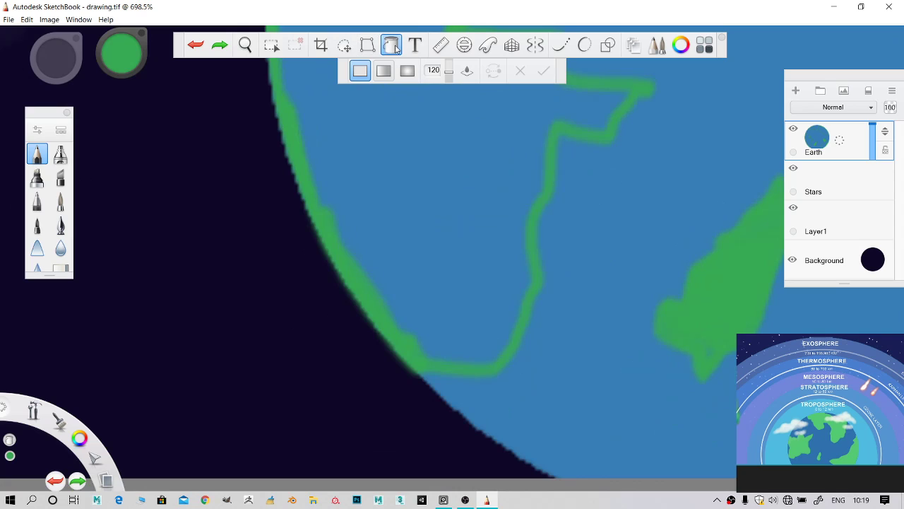
click(39, 159)
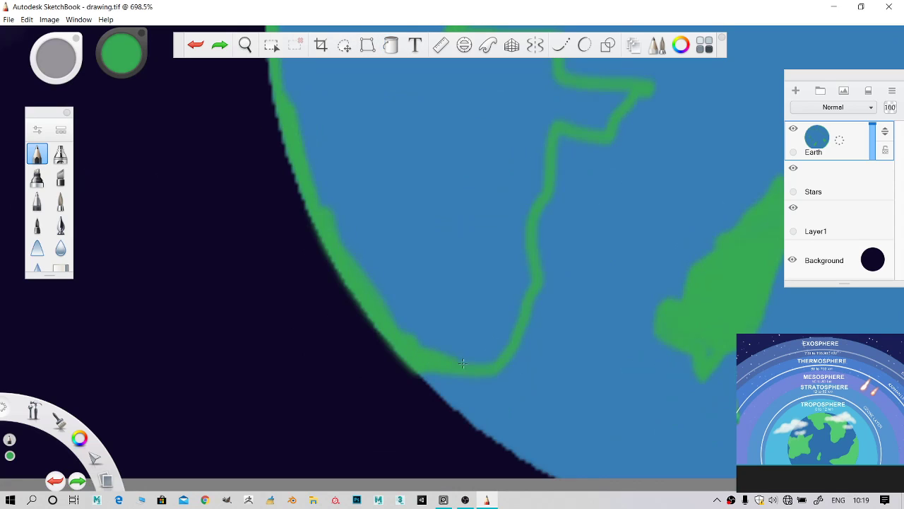
mouse_move(463, 363)
mouse_down()
mouse_move(503, 355)
mouse_move(486, 366)
mouse_move(537, 274)
mouse_move(528, 307)
mouse_move(518, 325)
mouse_move(525, 264)
mouse_up()
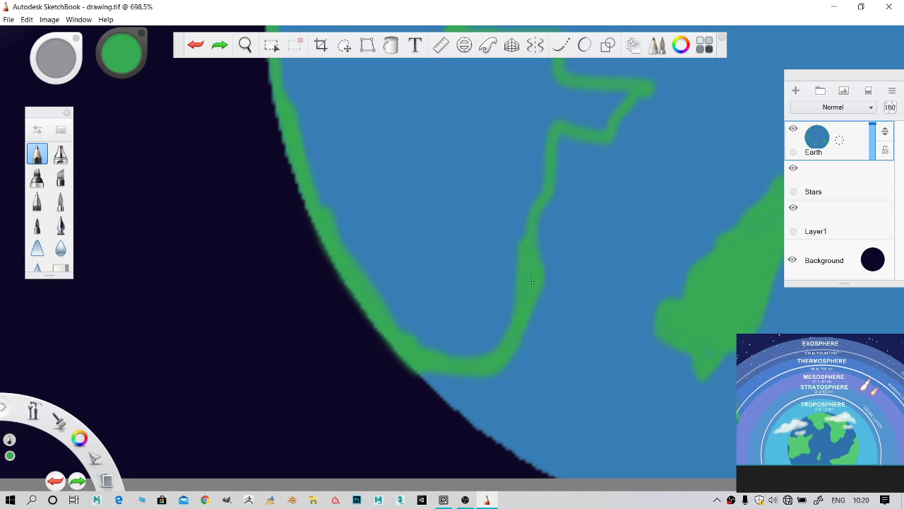
drag(525, 203, 526, 208)
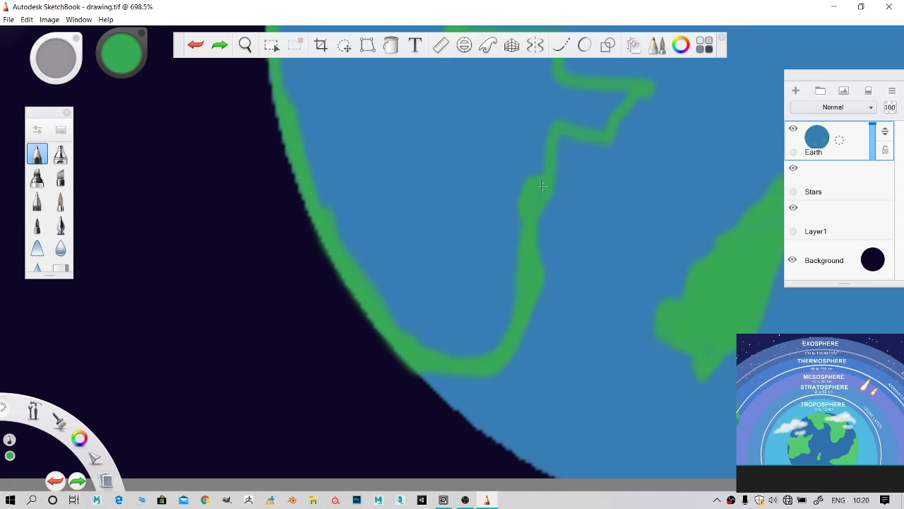
- Thicken the lower-left continent's northern and eastern coastline, including the pointed eastern peninsula, with green pencil strokes
scroll(537, 197, up, 3)
key(space)
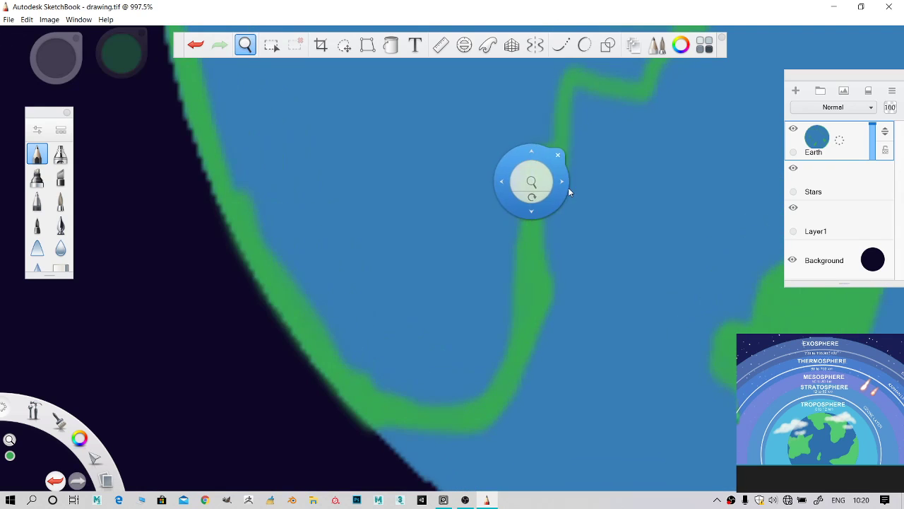
drag(568, 189, 436, 479)
key(space)
mouse_move(454, 386)
mouse_down()
mouse_move(467, 370)
mouse_move(455, 393)
mouse_up()
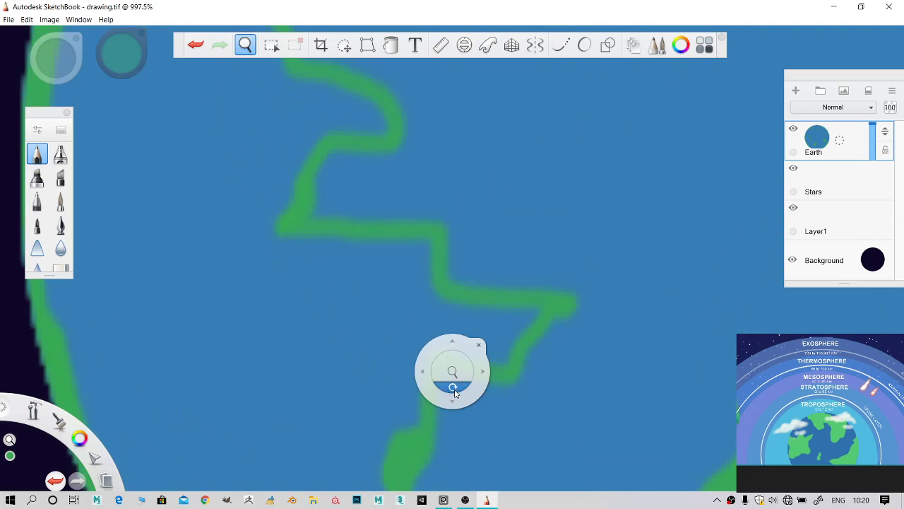
scroll(474, 323, down, 1)
scroll(474, 322, down, 10)
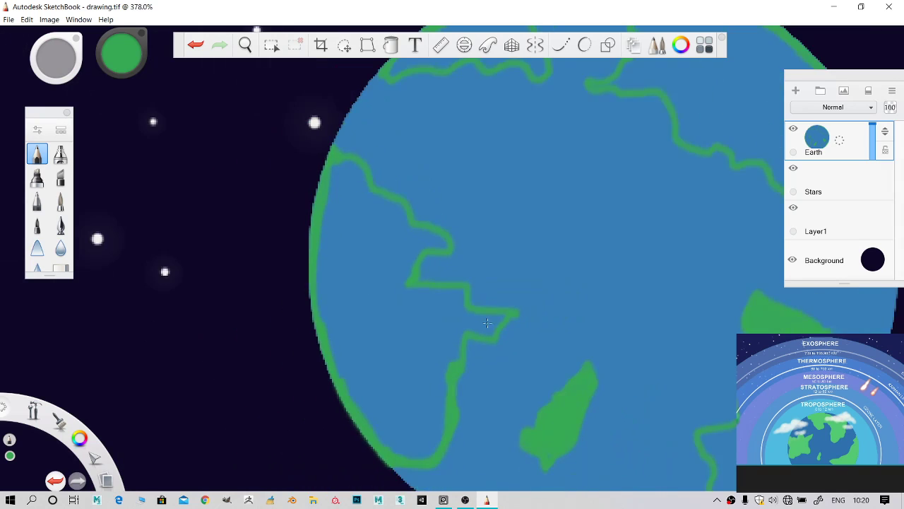
scroll(485, 339, down, 6)
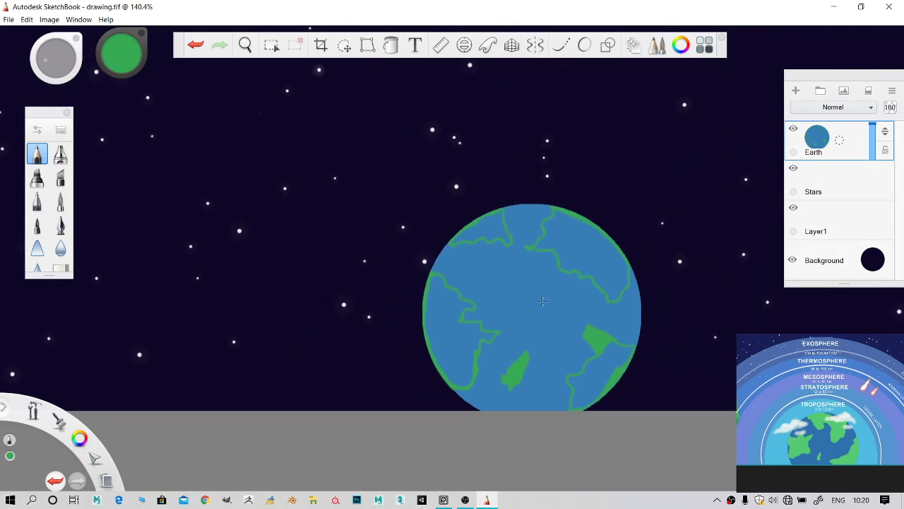
scroll(370, 382, up, 3)
key(space)
scroll(442, 332, up, 11)
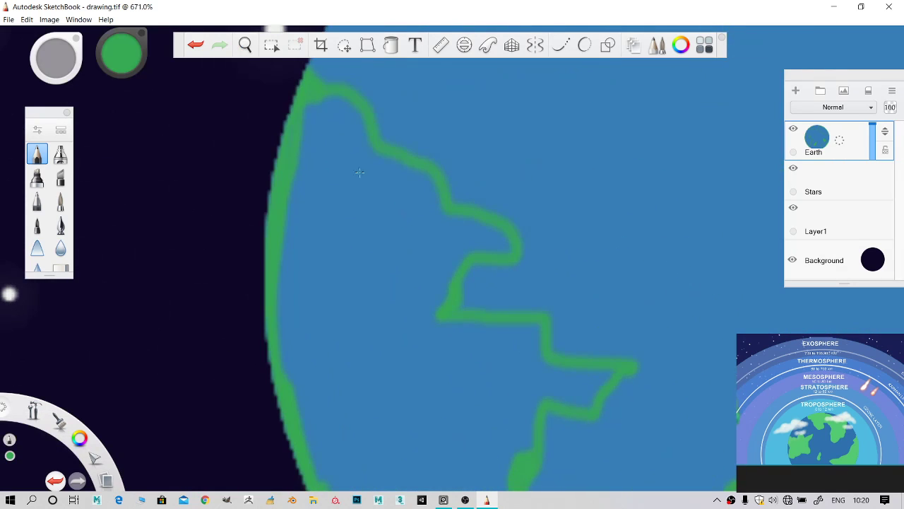
mouse_move(314, 105)
mouse_down()
mouse_move(343, 105)
mouse_move(303, 105)
mouse_move(329, 102)
mouse_move(287, 136)
mouse_move(288, 147)
mouse_move(298, 114)
mouse_move(298, 124)
mouse_move(351, 105)
mouse_up()
mouse_move(384, 161)
mouse_down()
mouse_move(424, 178)
mouse_move(393, 166)
mouse_move(438, 189)
mouse_move(450, 218)
mouse_move(495, 227)
mouse_move(511, 242)
mouse_move(452, 264)
mouse_move(442, 279)
mouse_move(448, 267)
mouse_move(446, 314)
mouse_move(448, 278)
mouse_move(441, 287)
mouse_move(469, 248)
mouse_move(505, 244)
mouse_up()
mouse_move(438, 326)
mouse_down()
mouse_move(537, 326)
mouse_move(433, 319)
mouse_move(524, 340)
mouse_move(538, 332)
mouse_move(542, 363)
mouse_move(608, 373)
mouse_move(590, 405)
mouse_move(524, 398)
mouse_move(594, 394)
mouse_move(611, 380)
mouse_move(489, 403)
mouse_move(517, 400)
mouse_move(532, 443)
mouse_up()
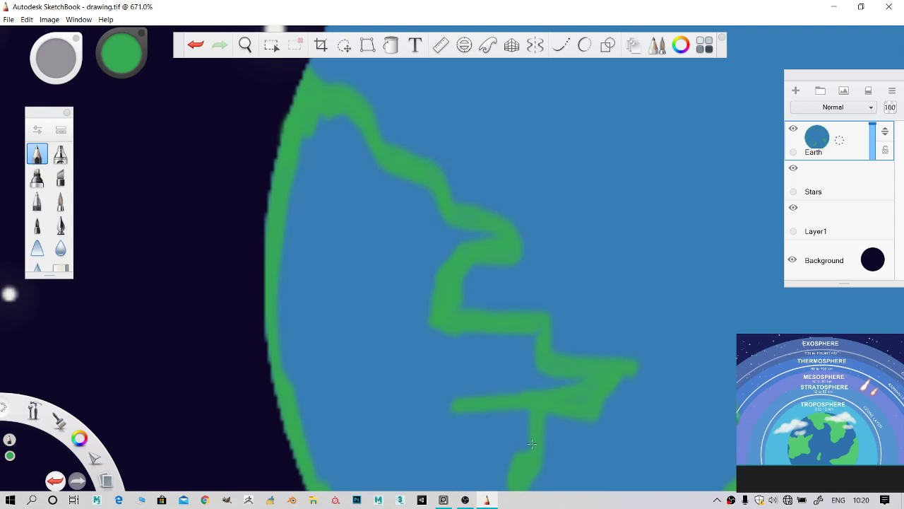
- Flood-fill the closed lower-left continent with solid green
scroll(506, 395, down, 1)
click(391, 45)
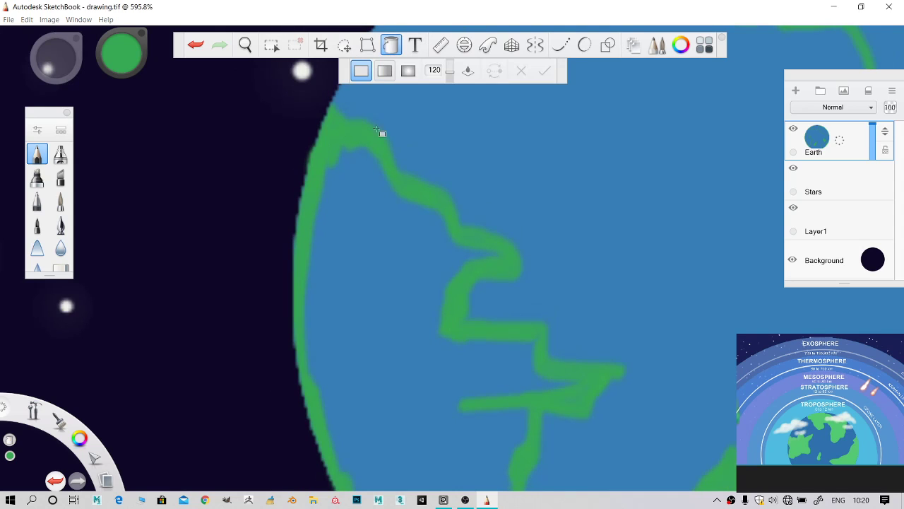
click(388, 257)
scroll(389, 259, down, 4)
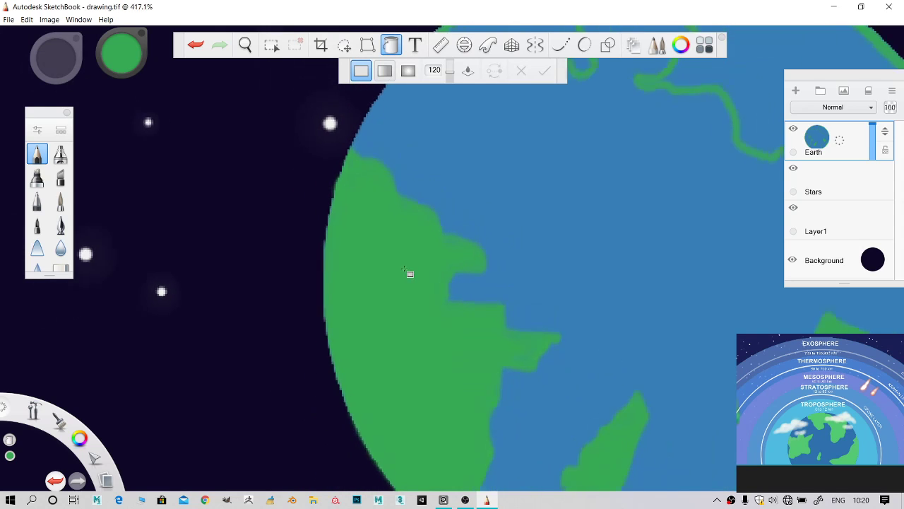
scroll(452, 274, down, 2)
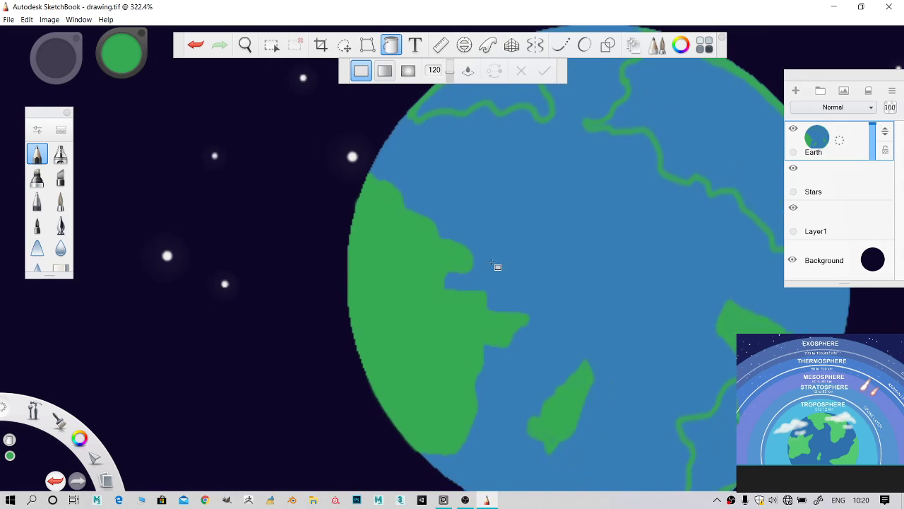
- Try to flood-fill the upper-right continent with green and undo the fill
key(space)
drag(547, 278, 422, 369)
click(564, 232)
key(ctrl+z)
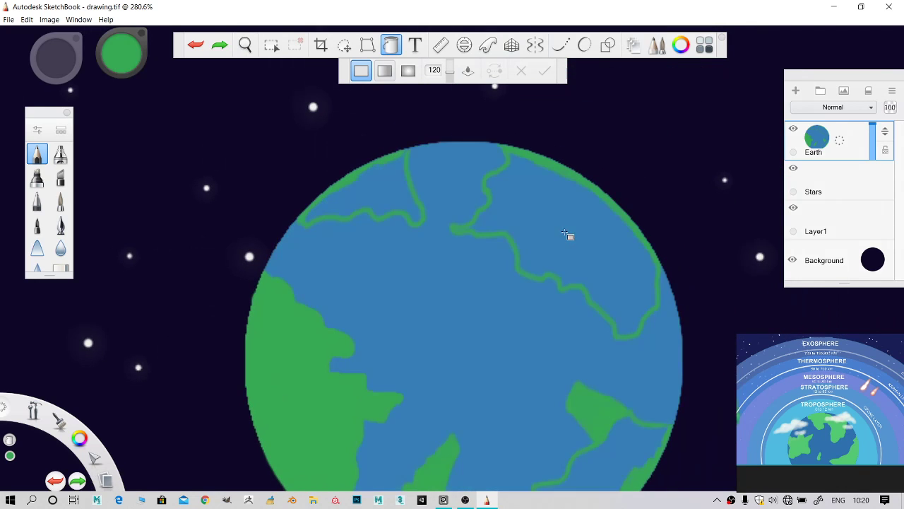
- Thicken the upper-left continent's green outline at its western tip, southern coast, southeastern corner and top edge with pencil strokes
scroll(485, 186, up, 2)
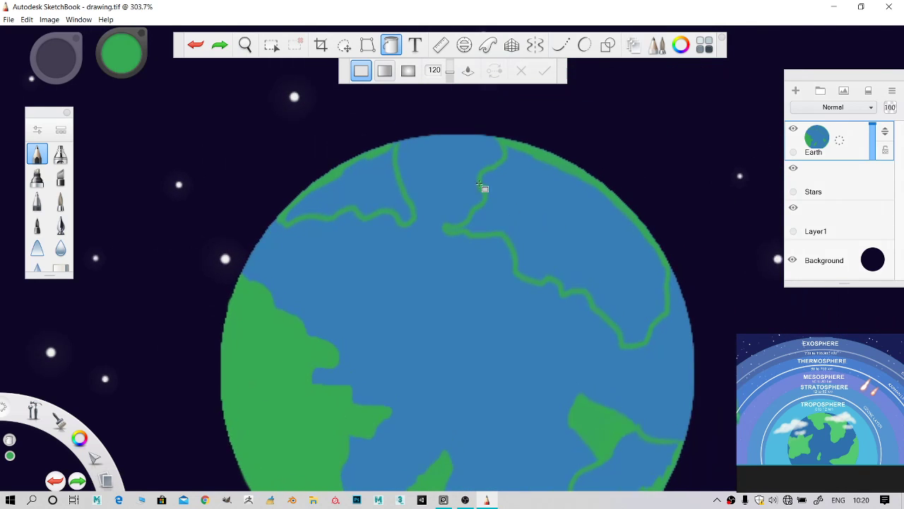
click(397, 47)
scroll(254, 163, up, 5)
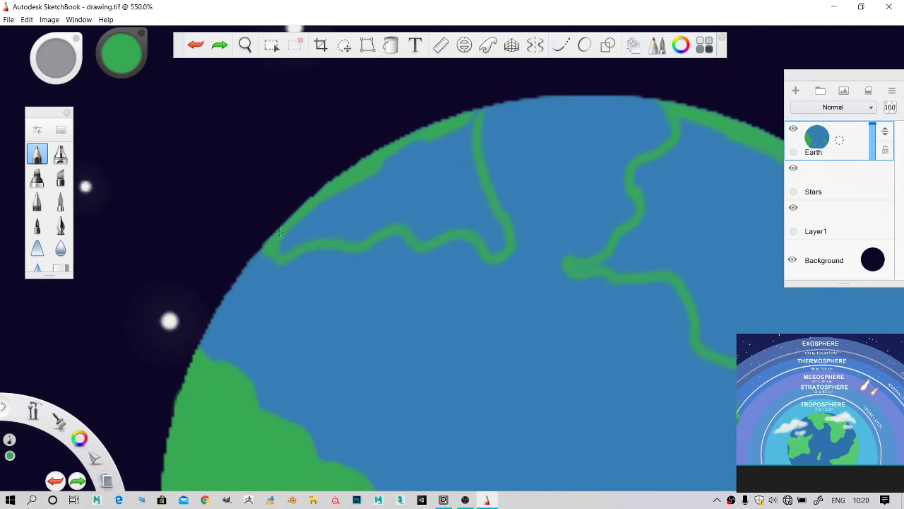
mouse_move(281, 233)
mouse_down()
mouse_move(271, 255)
mouse_move(280, 263)
mouse_move(326, 244)
mouse_up()
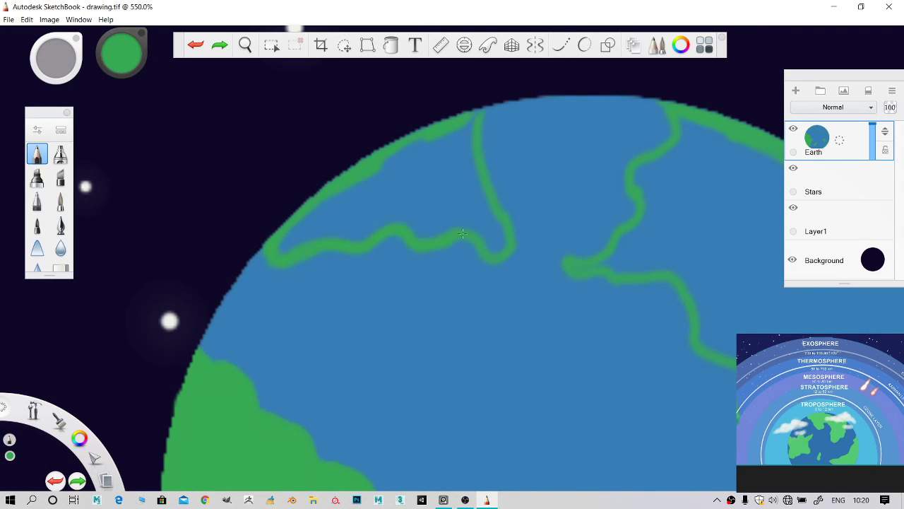
drag(493, 259, 506, 227)
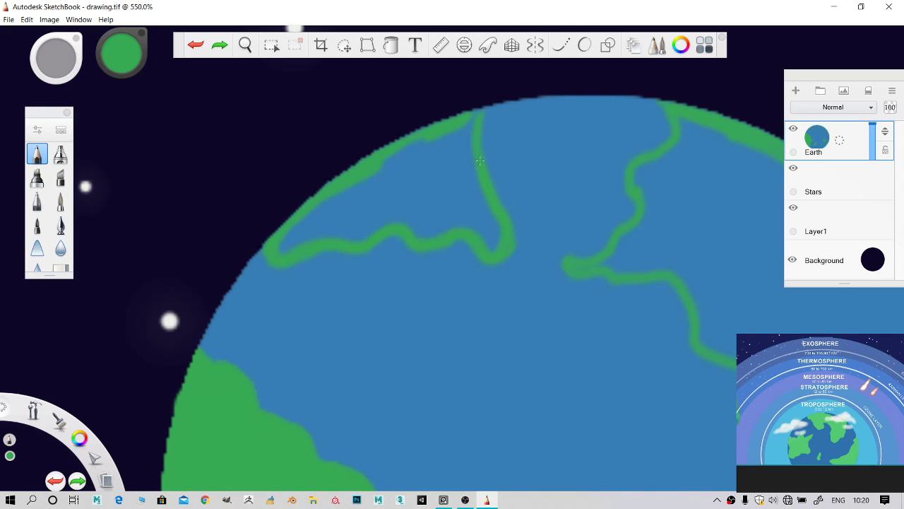
drag(473, 118, 378, 160)
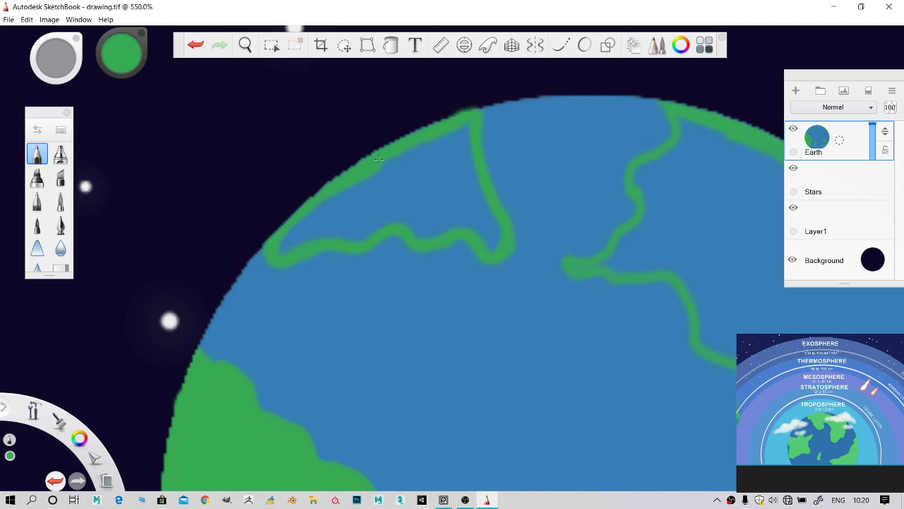
- Flood-fill the upper-left continent with solid green
click(391, 44)
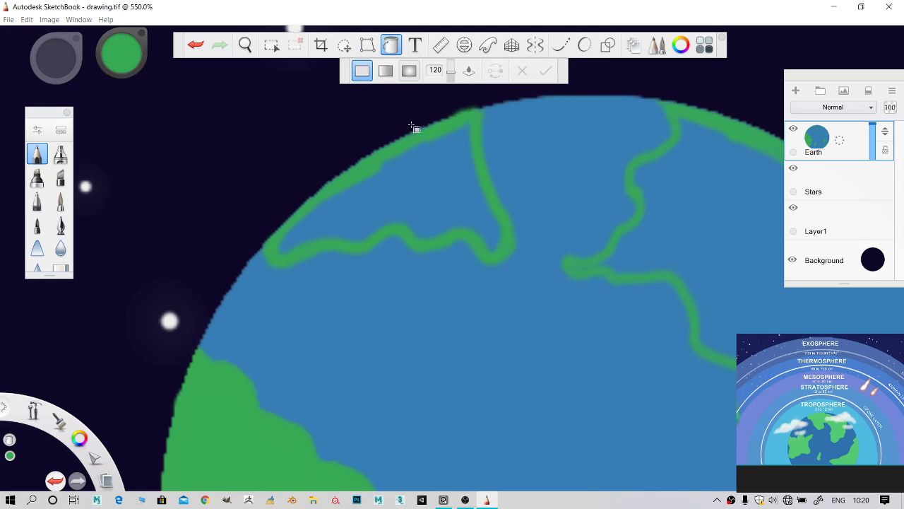
click(450, 205)
scroll(446, 205, down, 3)
- Try another green flood fill on the upper-right continent, undo it, and restore the upper-left continent's fill
click(688, 257)
key(ctrl+z)
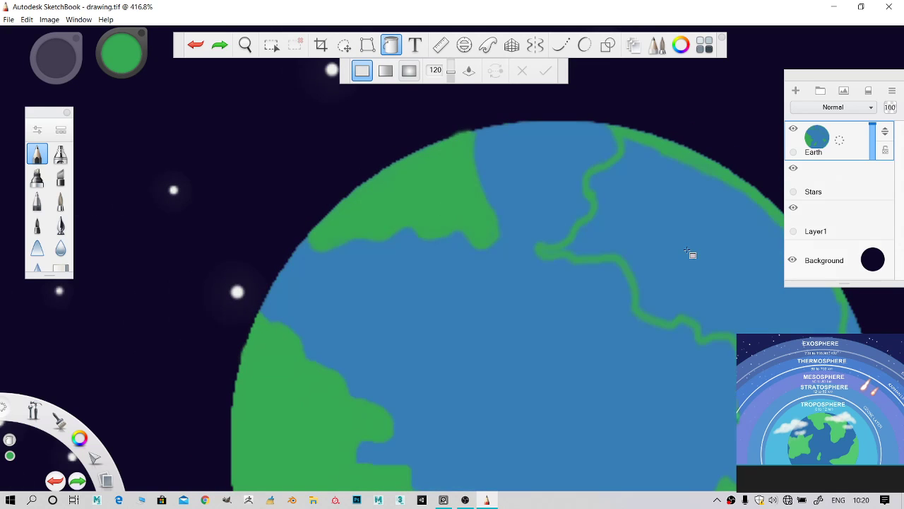
key(space)
drag(663, 279, 569, 281)
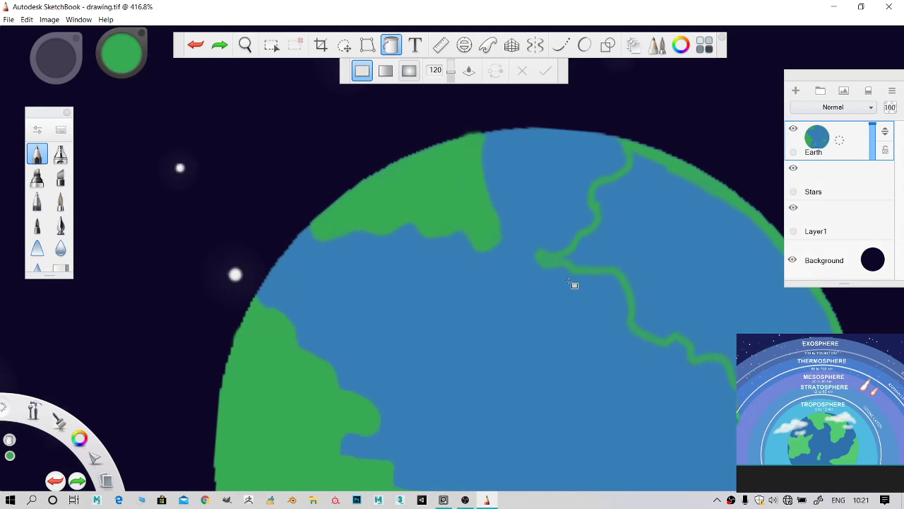
key(ctrl+z)
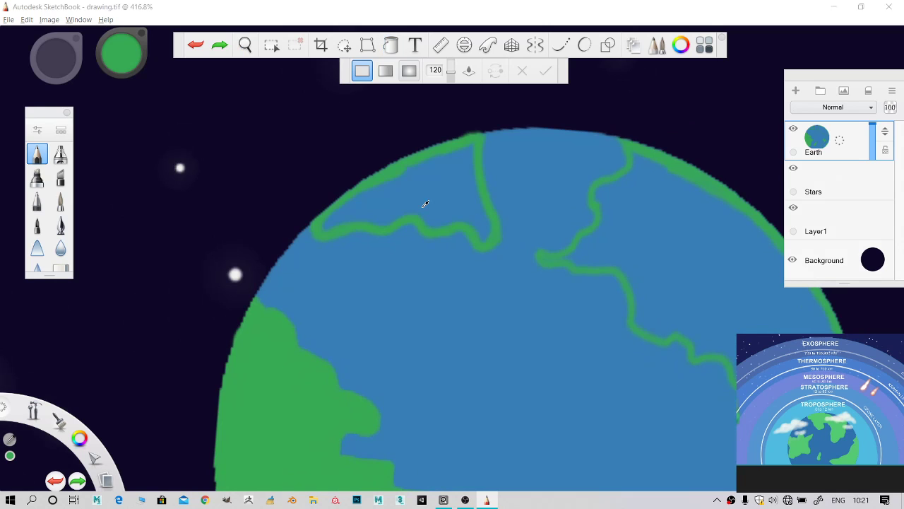
click(220, 45)
- Thicken the upper-right continent's northwestern coast and northern corner on the inside with green pencil strokes
scroll(396, 212, down, 3)
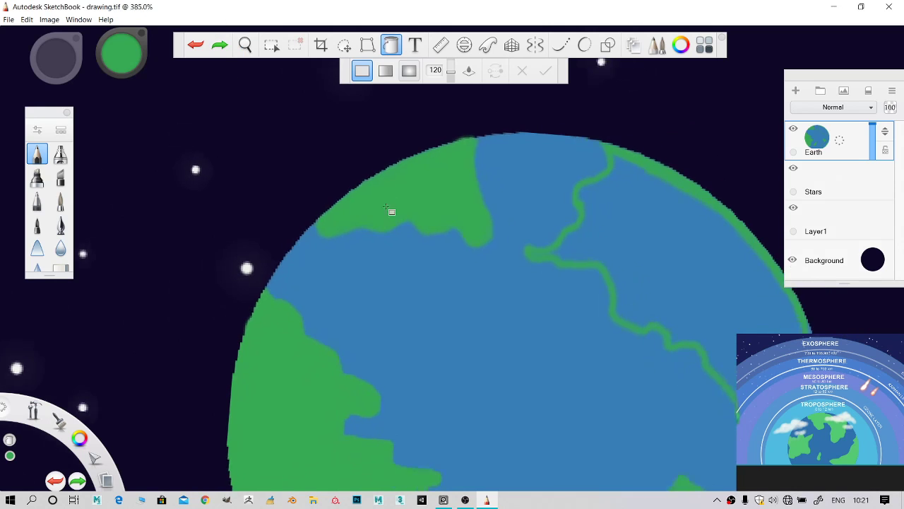
scroll(414, 217, down, 3)
key(space)
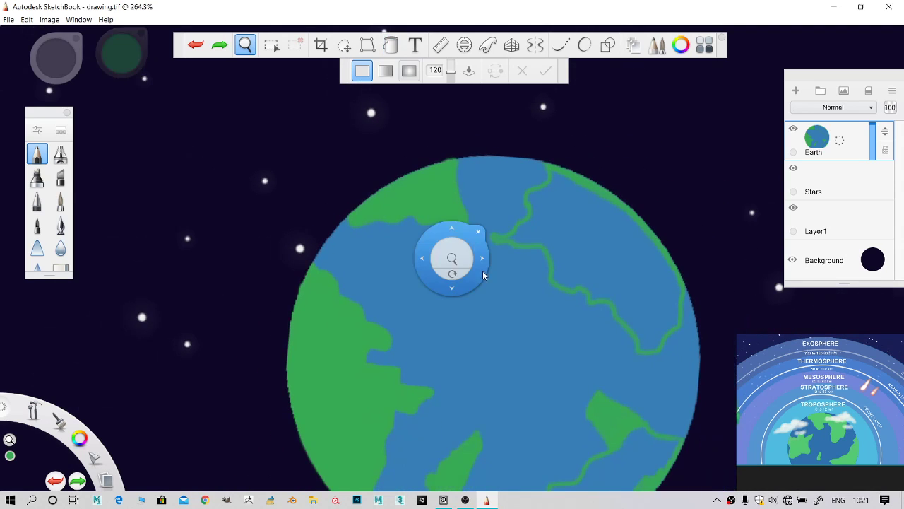
drag(484, 272, 349, 180)
key(space)
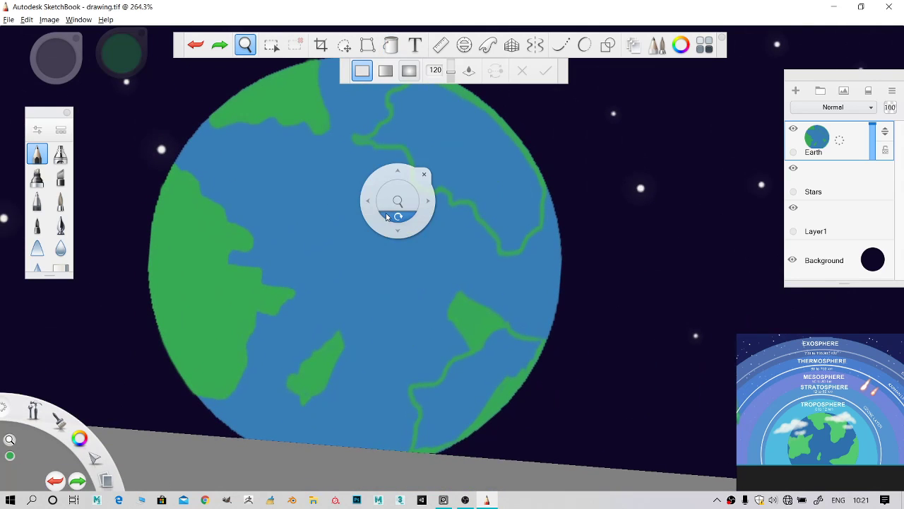
mouse_move(392, 219)
mouse_down()
mouse_move(414, 215)
mouse_move(385, 214)
mouse_up()
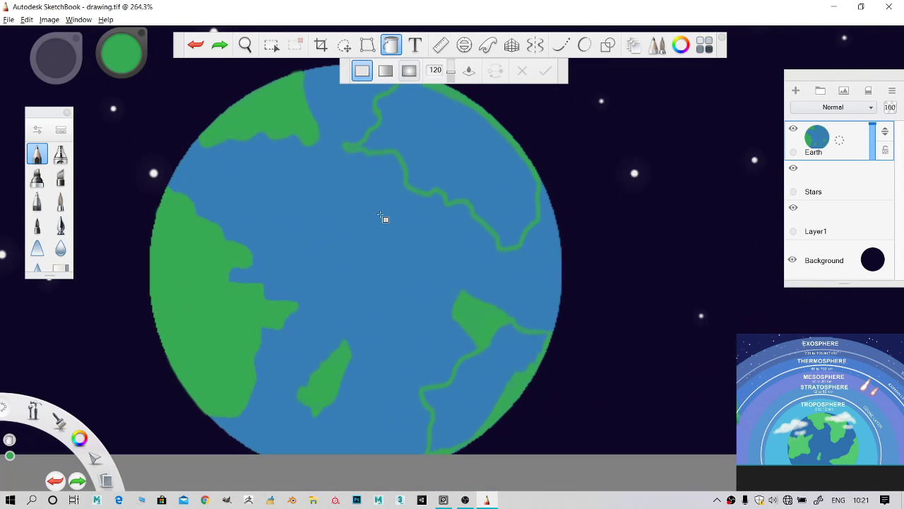
scroll(454, 139, up, 5)
drag(494, 210, 476, 318)
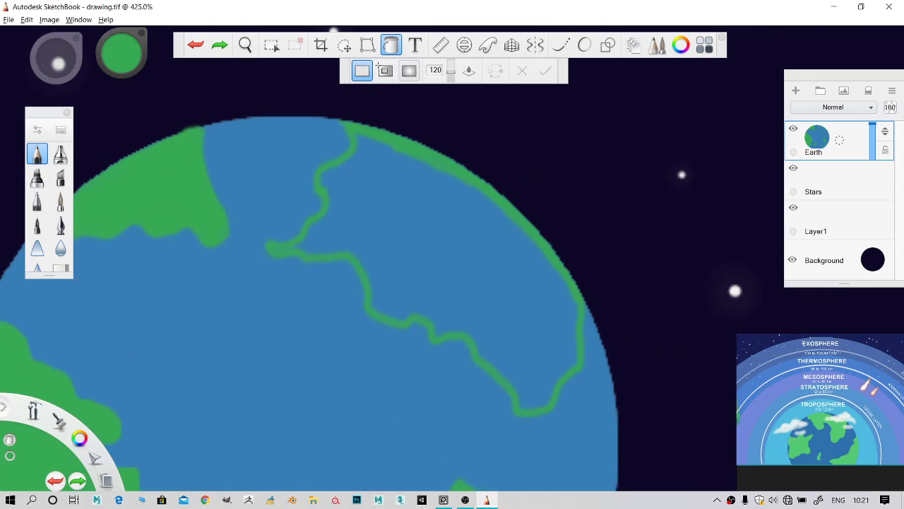
click(36, 153)
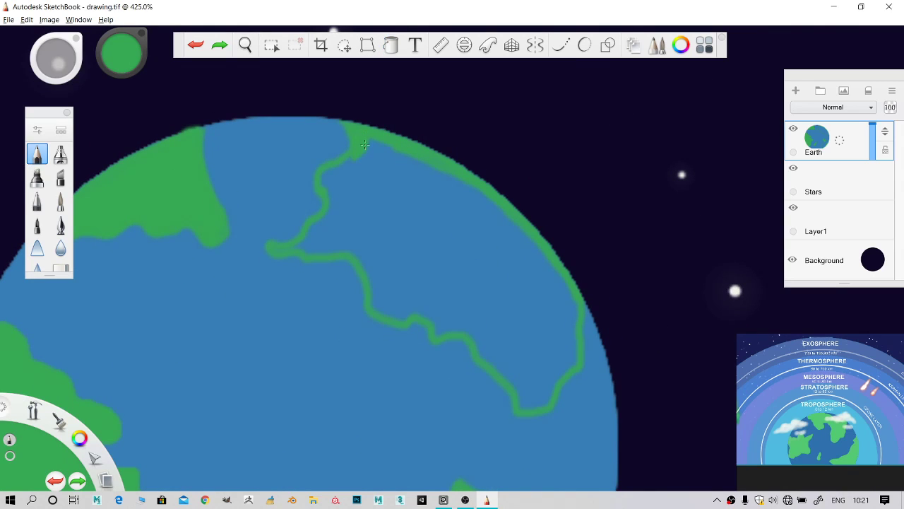
mouse_move(378, 139)
mouse_down()
mouse_move(326, 170)
mouse_move(326, 200)
mouse_move(343, 176)
mouse_move(387, 145)
mouse_up()
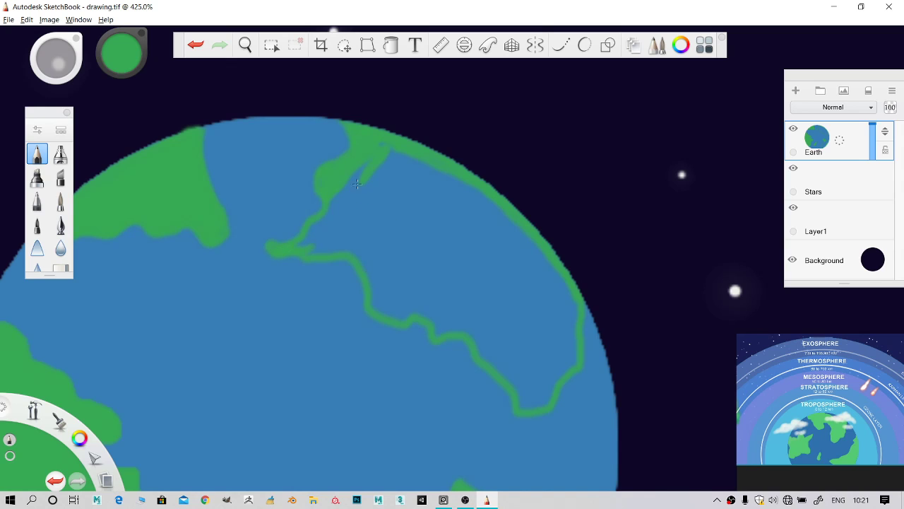
- Try to flood-fill the partly thickened upper-right continent with green and undo the fill
click(391, 44)
click(430, 200)
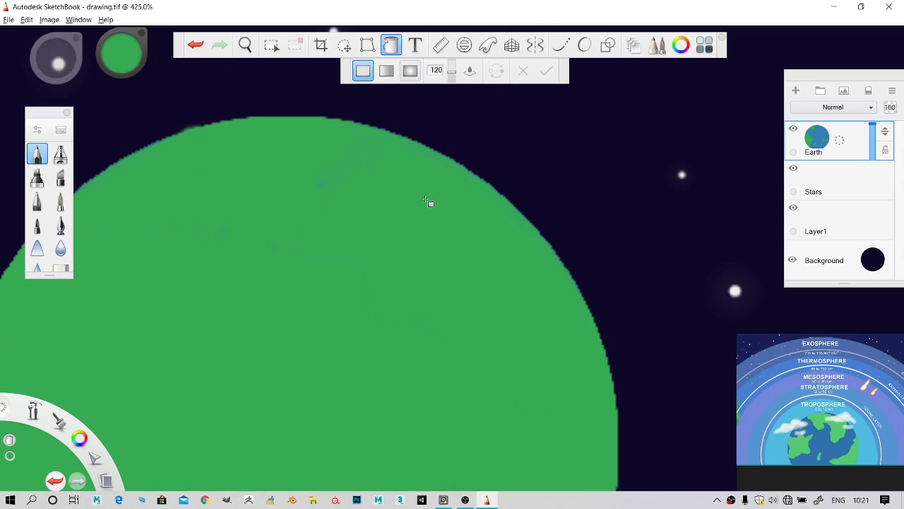
key(ctrl+z)
- Thicken the upper-right continent's western coast down to its pointed western tip with green pencil strokes
scroll(368, 156, up, 1)
scroll(368, 156, up, 3)
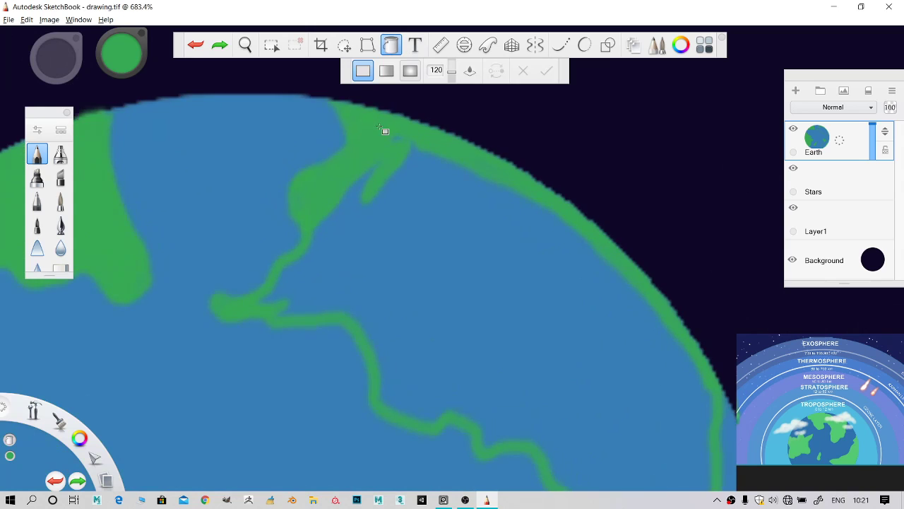
scroll(382, 133, up, 1)
click(390, 45)
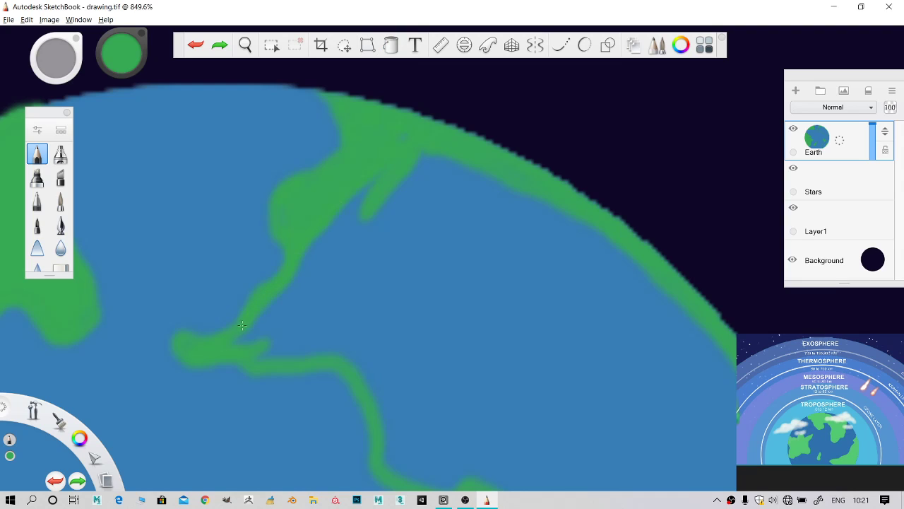
drag(223, 372, 231, 351)
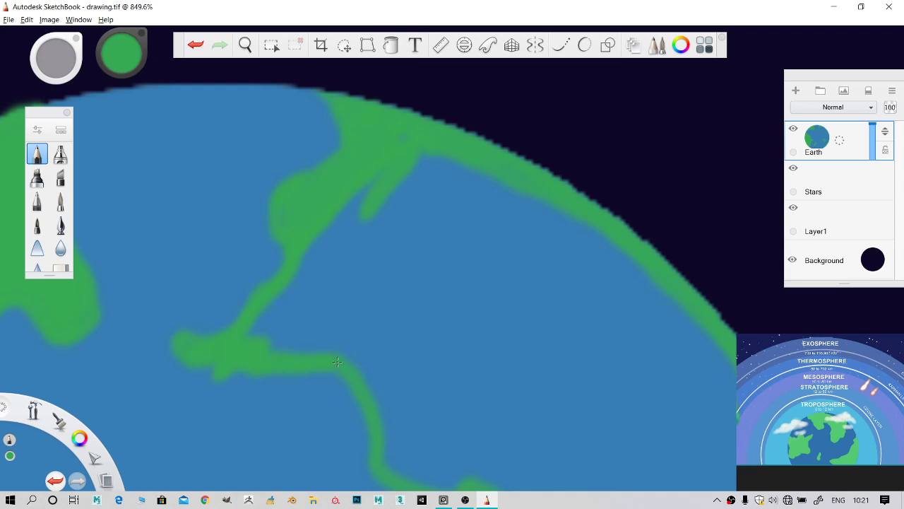
- Thicken the upper-right continent's southern coast, southern tip and eastern side with green pencil strokes
key(space)
mouse_move(404, 347)
mouse_down()
mouse_move(418, 374)
mouse_move(340, 210)
mouse_up()
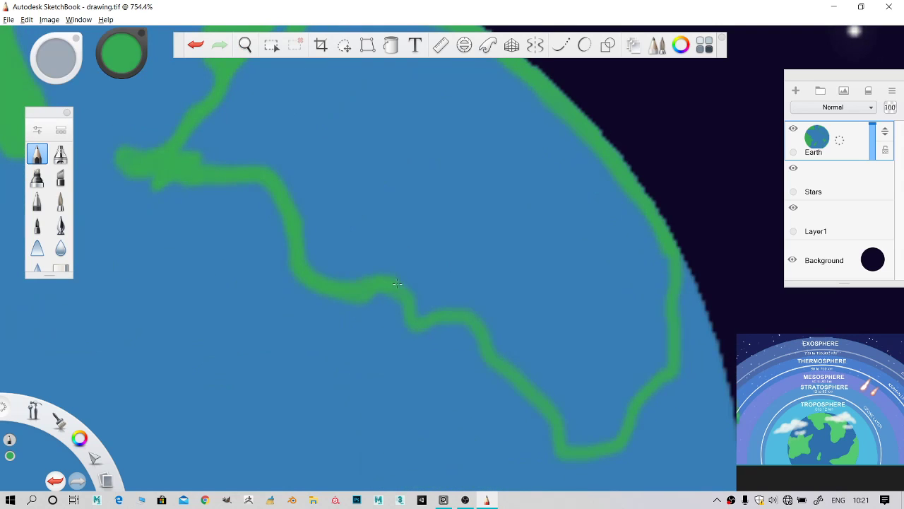
mouse_move(397, 283)
mouse_down()
mouse_move(422, 311)
mouse_move(462, 315)
mouse_up()
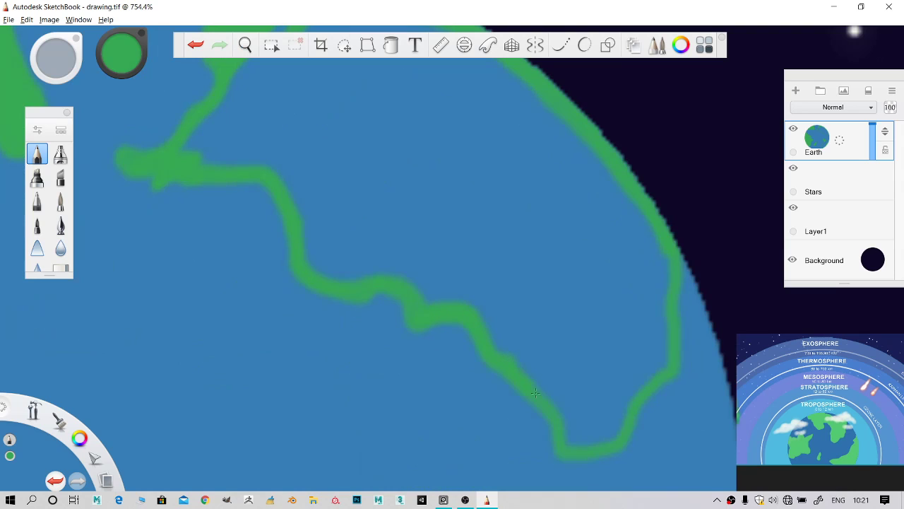
mouse_move(611, 443)
mouse_down()
mouse_move(664, 361)
mouse_move(666, 262)
mouse_move(572, 135)
mouse_up()
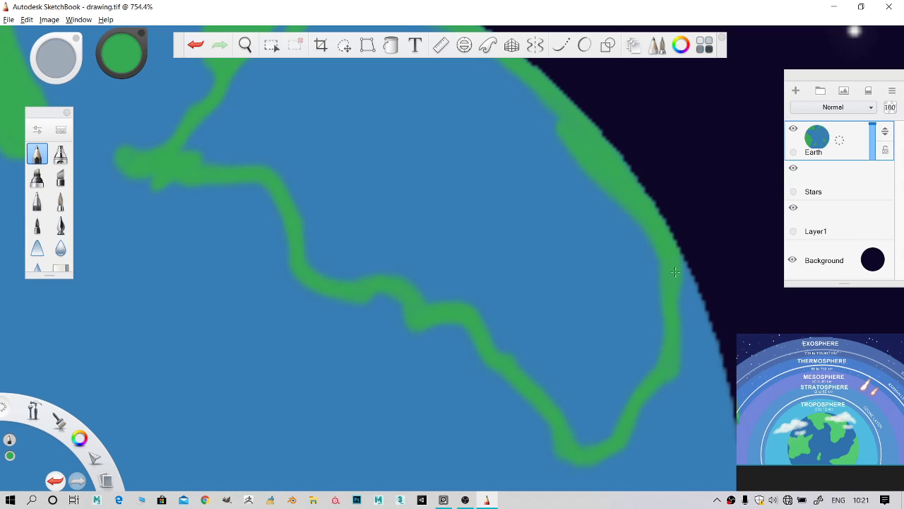
- Thicken the upper-right continent's green border along the globe's edge up to its northern corner
key(space)
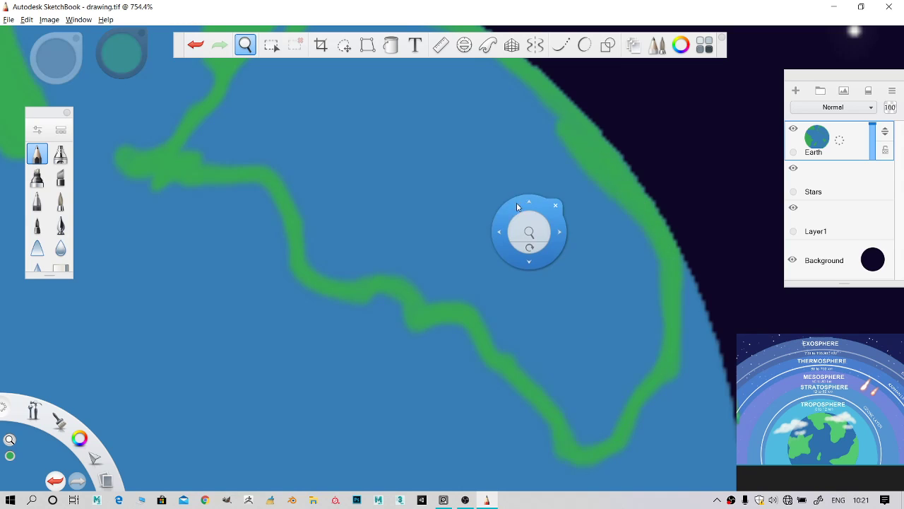
drag(528, 230, 565, 377)
mouse_move(607, 304)
mouse_down()
mouse_move(522, 227)
mouse_move(595, 292)
mouse_move(542, 233)
mouse_move(379, 167)
mouse_move(425, 179)
mouse_move(537, 247)
mouse_up()
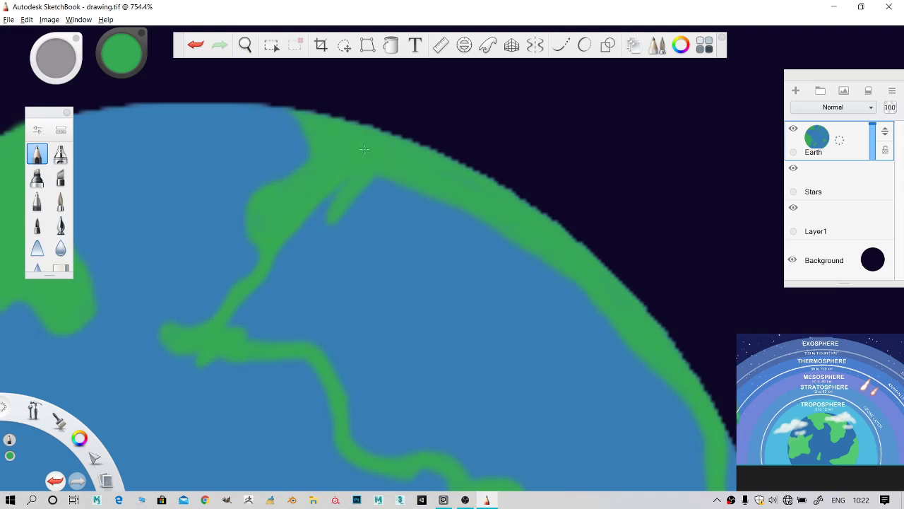
- Flood-fill the reinforced upper-right continent with solid green, undoing the surplus second fill
click(391, 44)
click(447, 310)
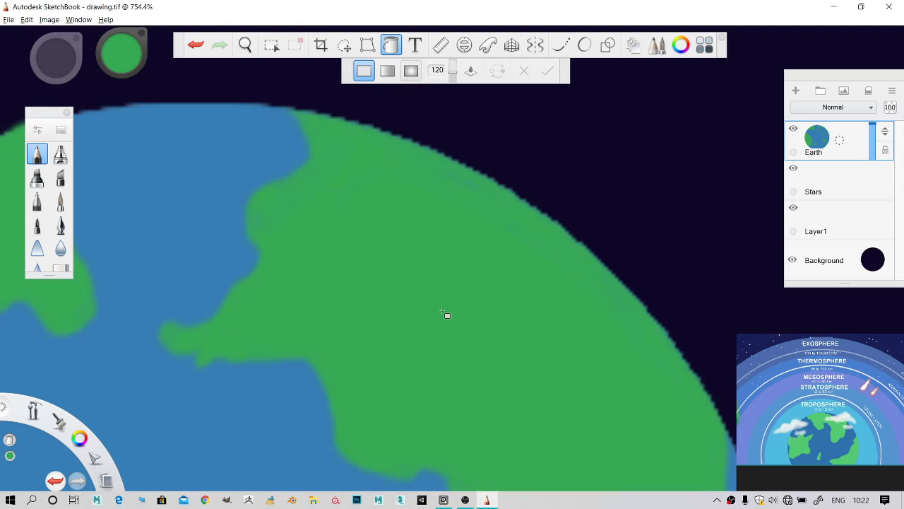
click(426, 294)
key(ctrl+z)
scroll(427, 290, down, 5)
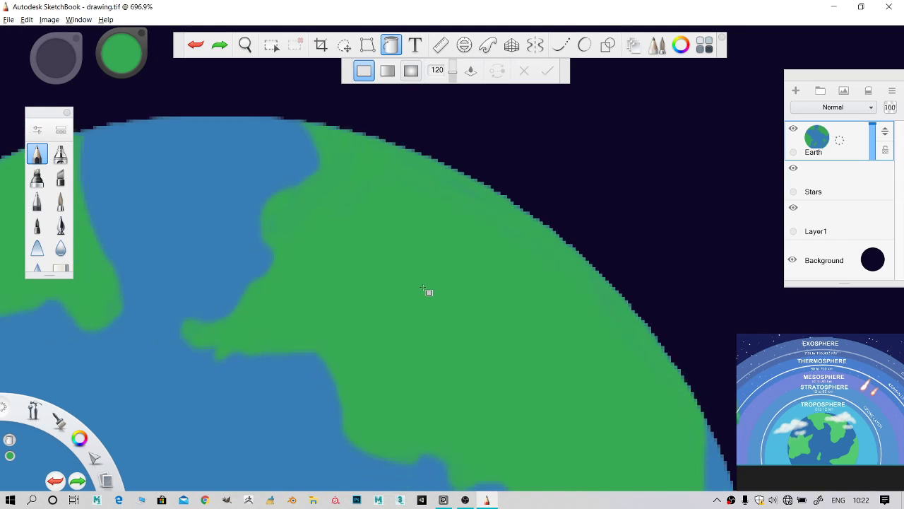
- Thicken the lower-right continent's northern coast out to the globe's edge with green pencil strokes
scroll(422, 285, down, 2)
key(space)
drag(447, 336, 550, 89)
scroll(548, 349, down, 1)
drag(562, 358, 458, 268)
scroll(485, 296, up, 4)
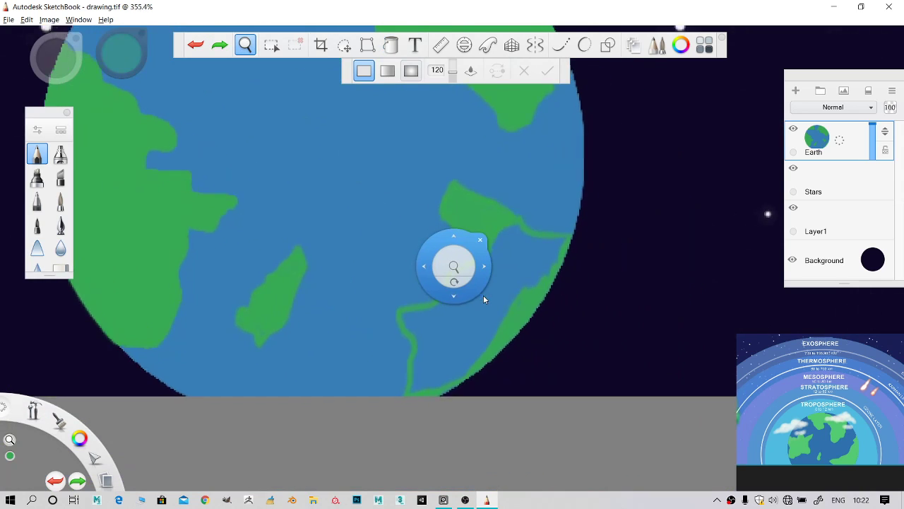
scroll(488, 292, up, 1)
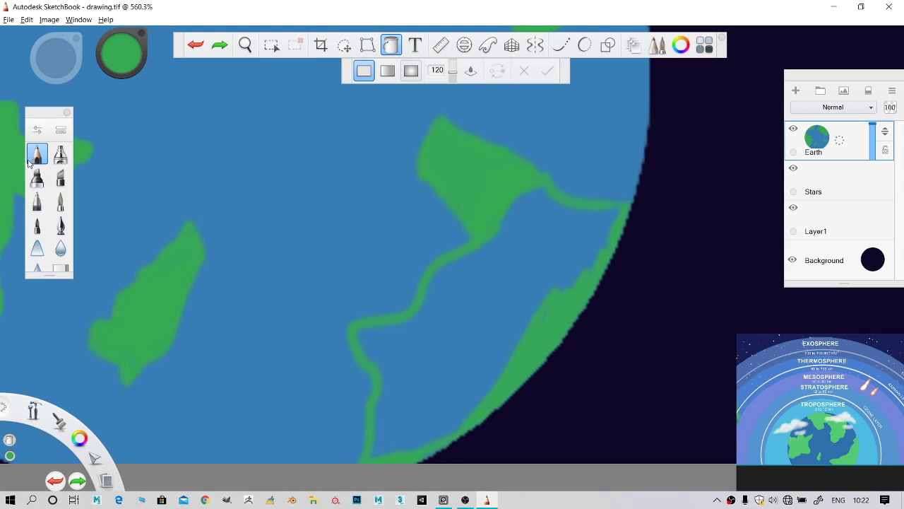
click(38, 154)
drag(534, 188, 620, 216)
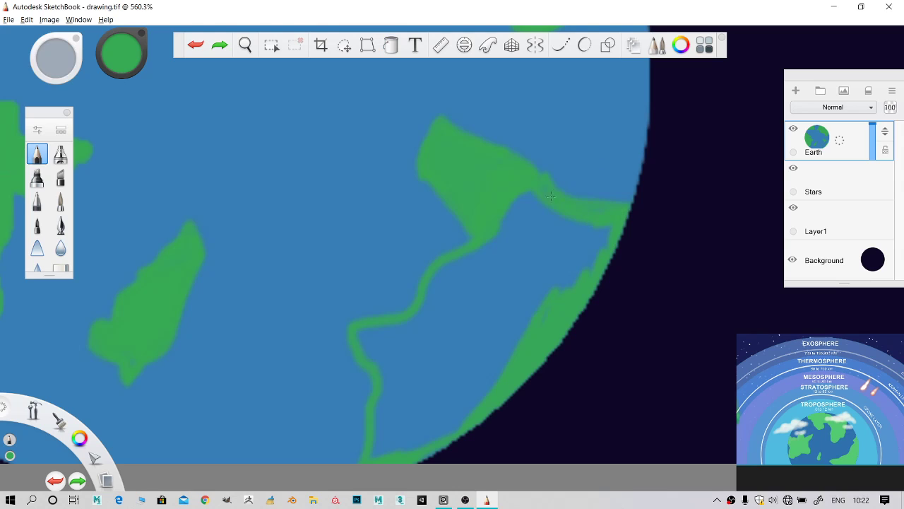
drag(589, 218, 589, 218)
- Thicken the lower-right continent's western coast and its border along the globe's edge with green pencil strokes
mouse_move(532, 194)
mouse_down()
mouse_move(503, 219)
mouse_move(519, 214)
mouse_move(502, 253)
mouse_move(505, 232)
mouse_move(482, 254)
mouse_move(483, 247)
mouse_move(444, 263)
mouse_up()
drag(440, 271, 422, 296)
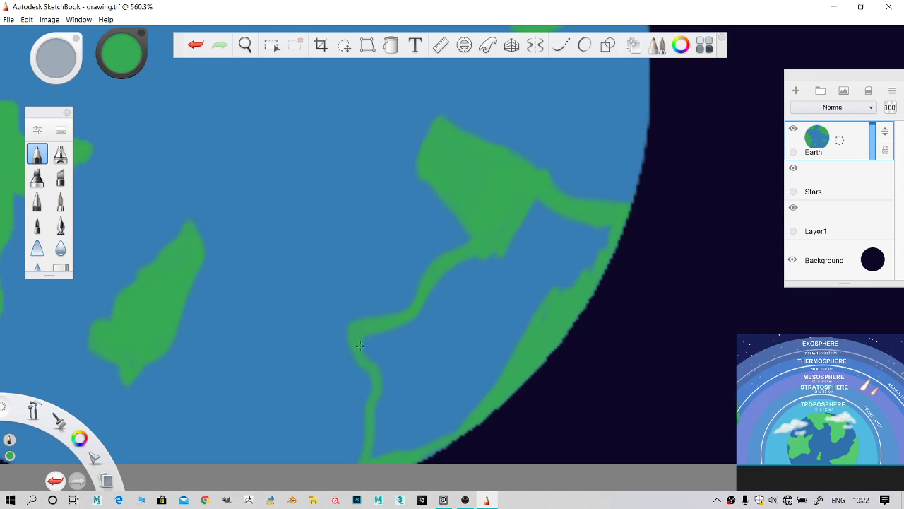
drag(381, 372, 381, 401)
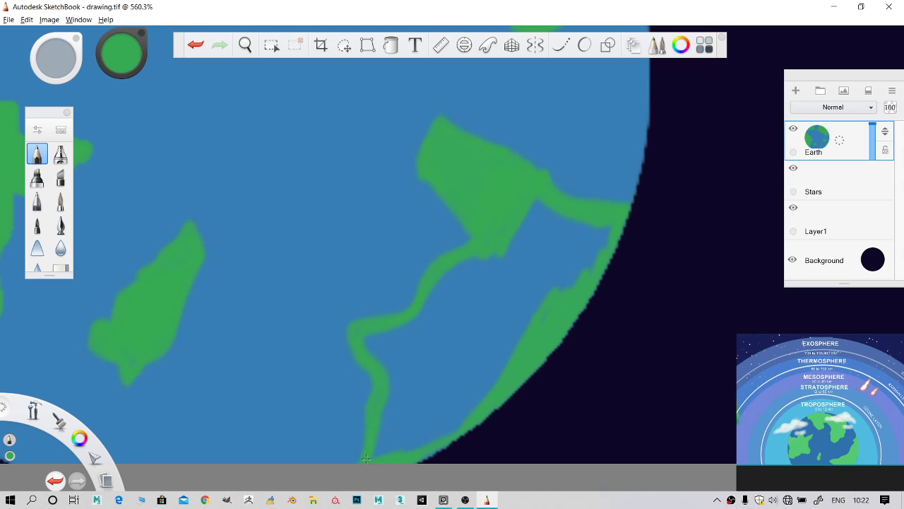
mouse_move(453, 426)
mouse_down()
mouse_move(506, 372)
mouse_move(597, 238)
mouse_up()
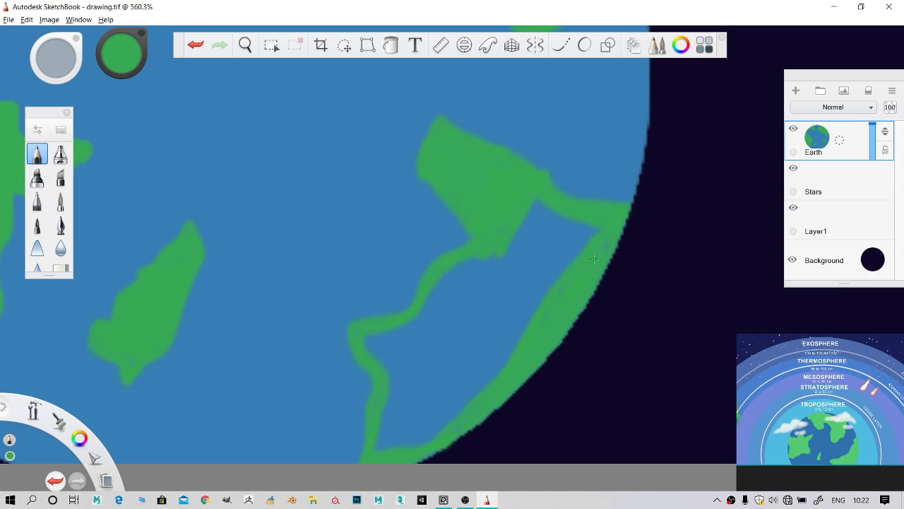
drag(563, 333, 545, 359)
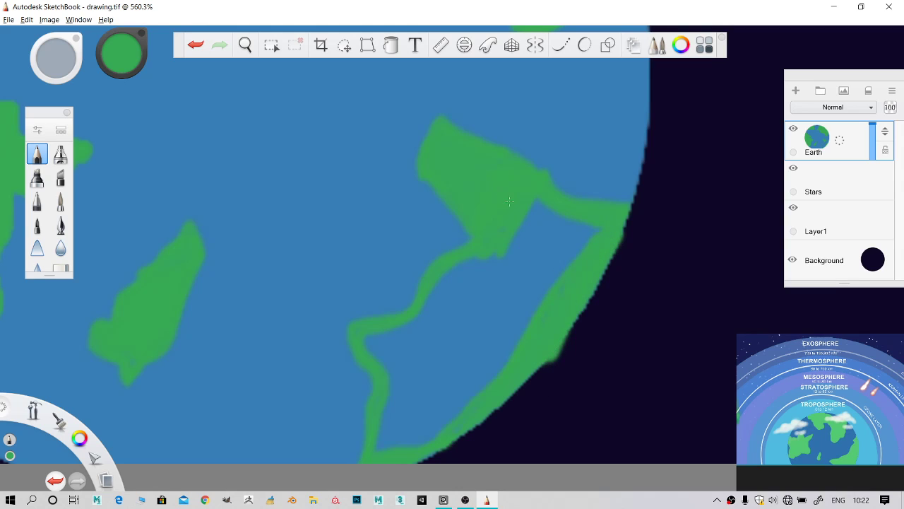
- Flood-fill the interior of the reinforced lower-right continent with solid green
click(391, 45)
scroll(529, 277, down, 1)
click(529, 276)
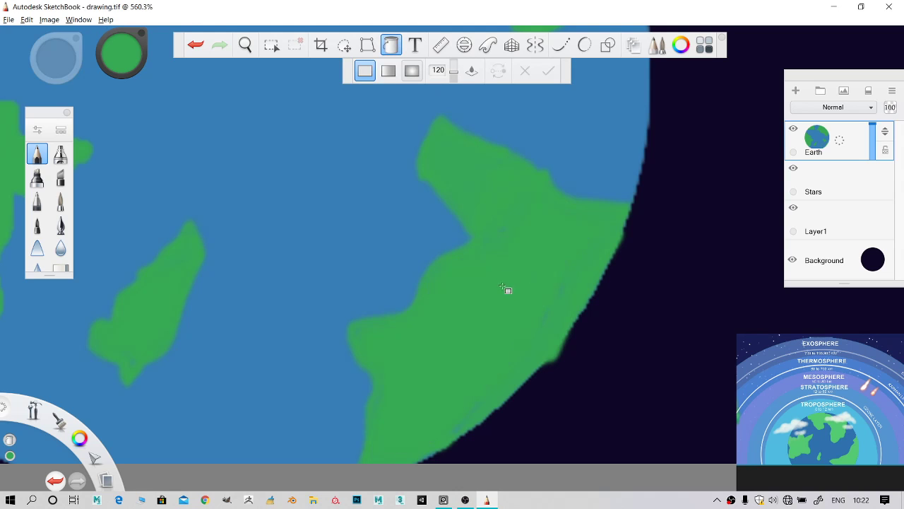
- Outline a triangular, west-pointing peninsula off the upper-right continent's southwestern coast with a green pencil line
scroll(496, 297, down, 6)
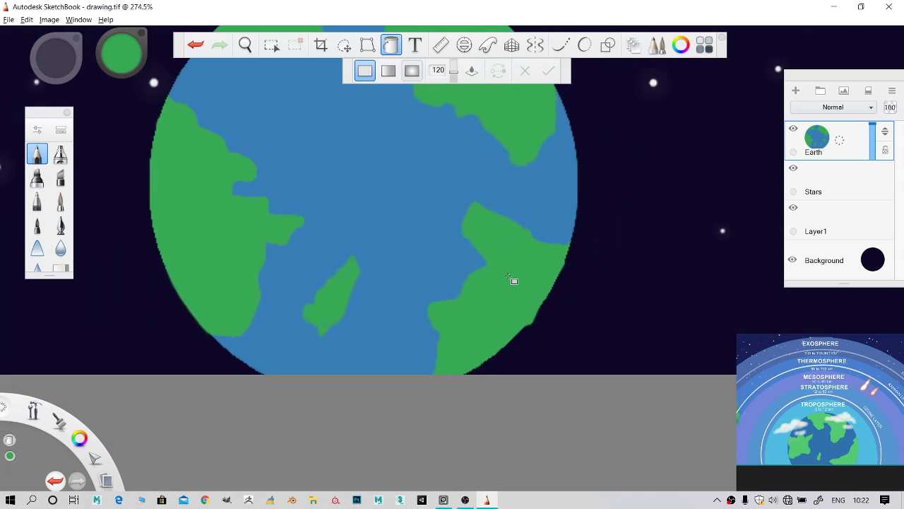
scroll(506, 268, down, 4)
key(space)
drag(518, 309, 514, 371)
scroll(483, 249, down, 4)
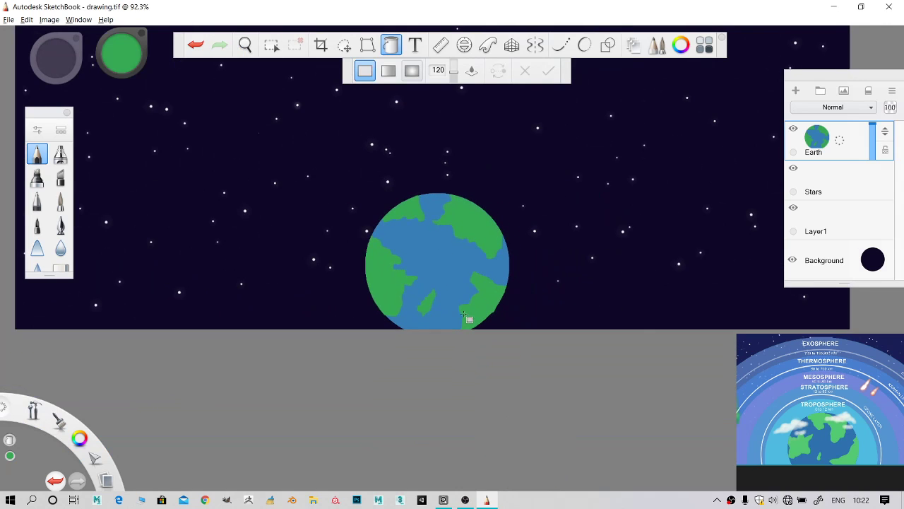
scroll(450, 262, down, 2)
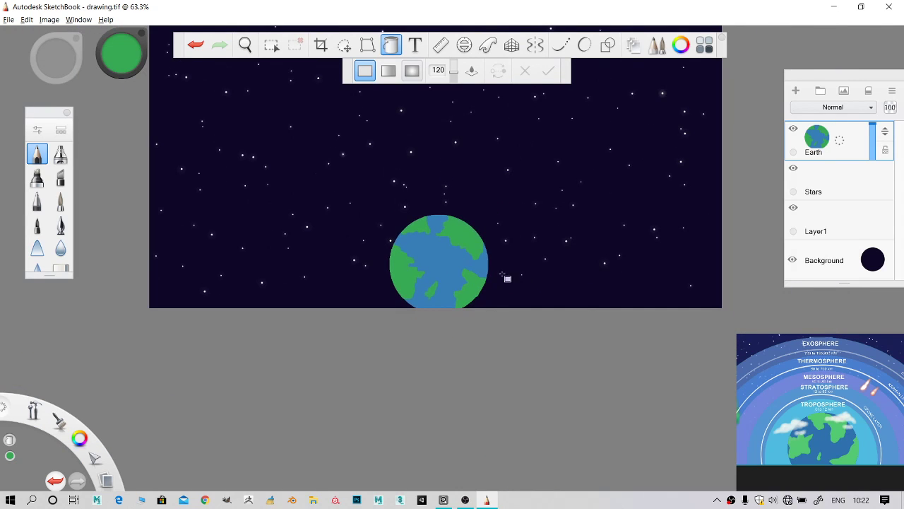
scroll(494, 275, up, 5)
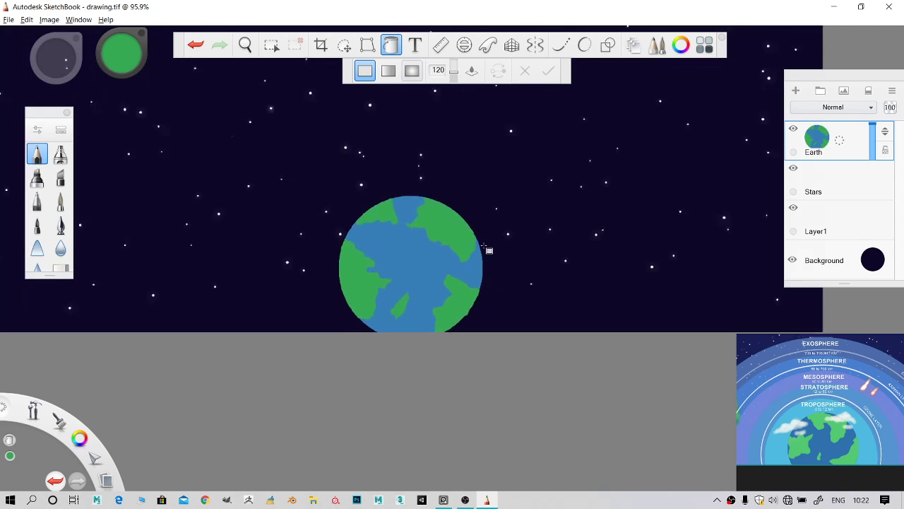
scroll(468, 262, up, 7)
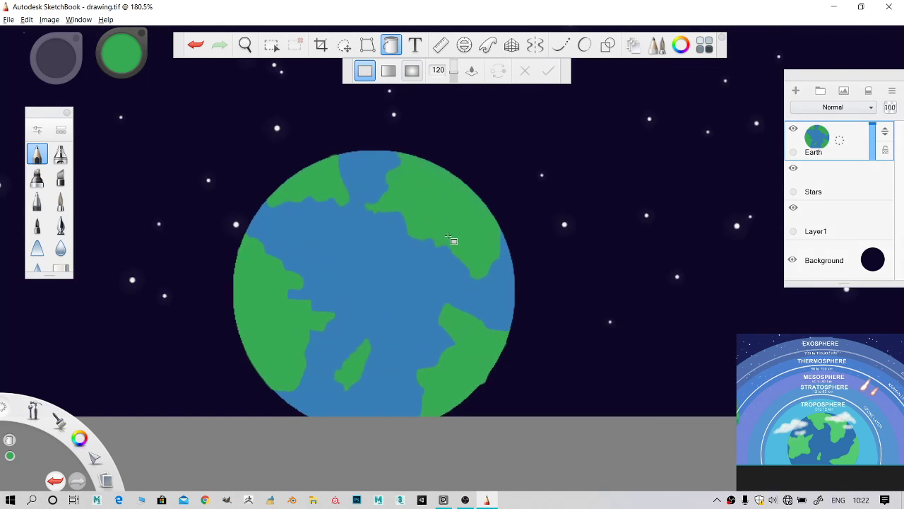
click(38, 149)
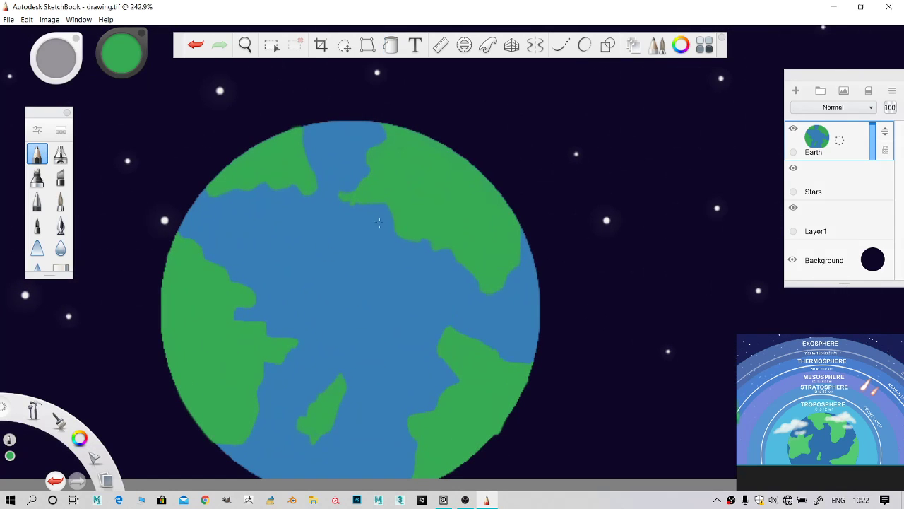
mouse_move(435, 253)
mouse_down()
mouse_move(395, 305)
mouse_move(483, 296)
mouse_up()
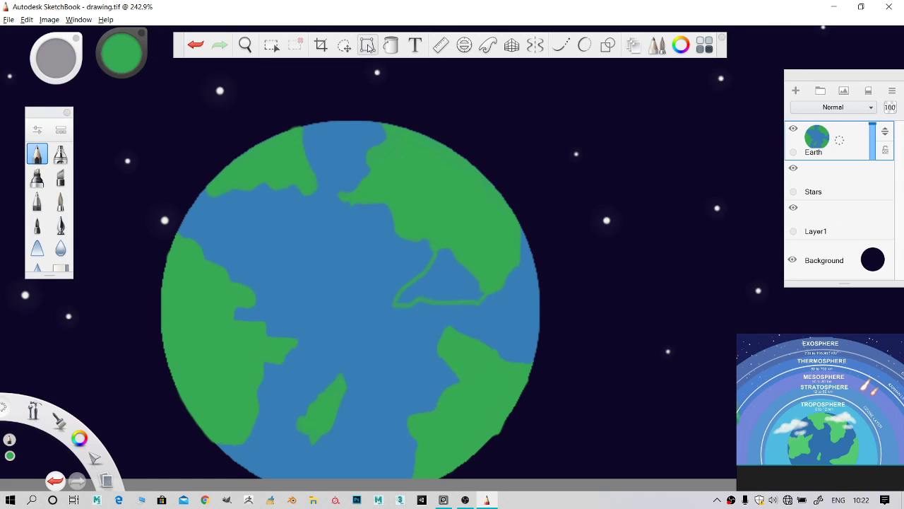
- Try to flood-fill the outlined peninsula with green, touching up its eastern corner between attempts, and undo both fills
click(391, 45)
click(447, 278)
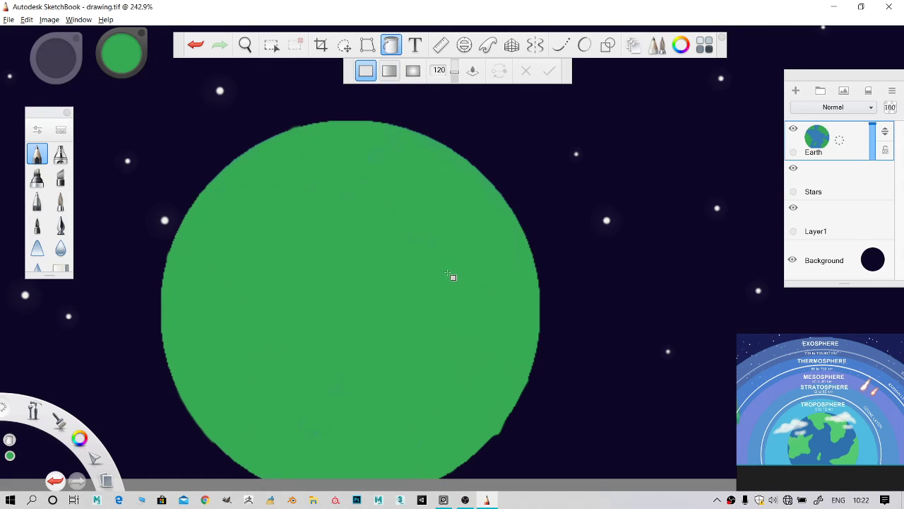
key(ctrl+z)
scroll(452, 276, up, 5)
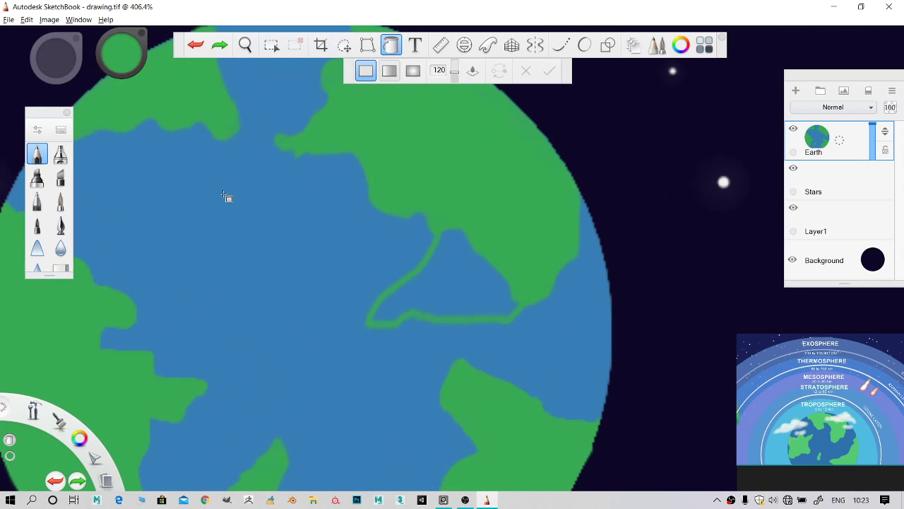
click(33, 154)
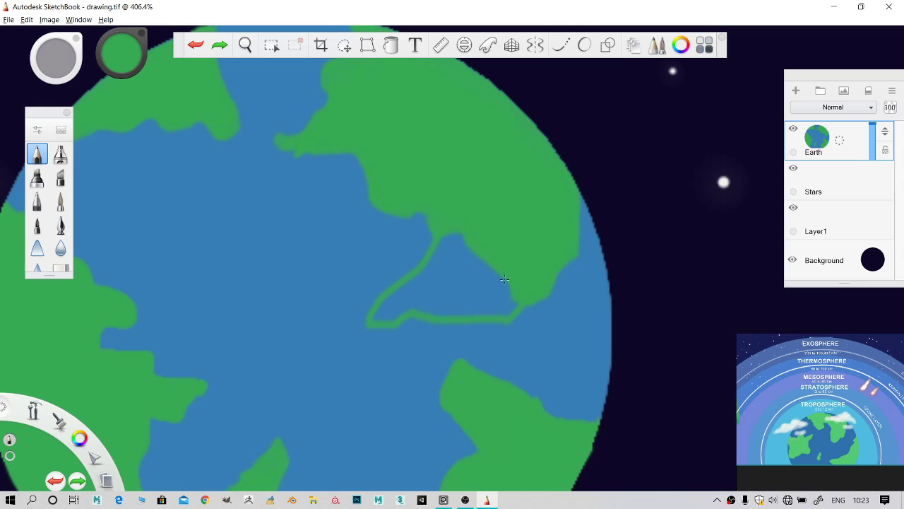
drag(517, 297, 521, 304)
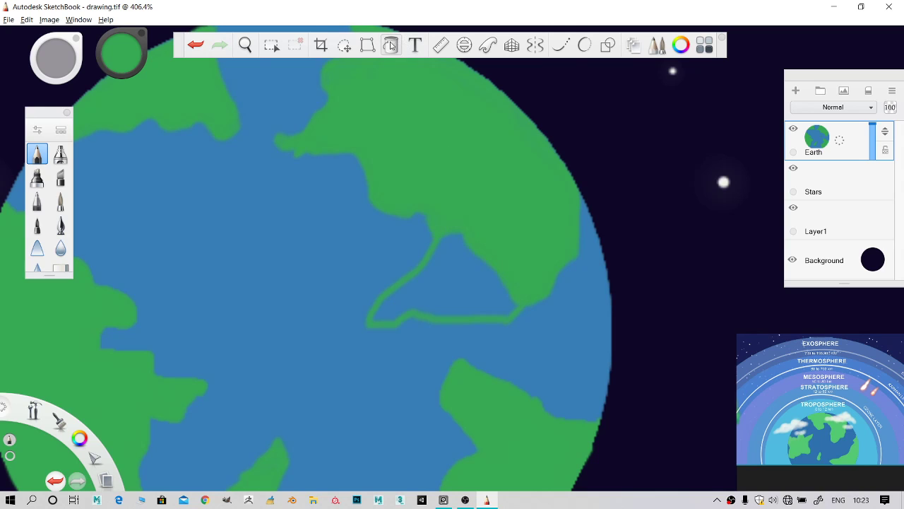
click(391, 45)
click(459, 286)
key(ctrl+z)
- Scribble green pencil strokes across the inside of the outlined peninsula from its northern end to its southern edge
scroll(501, 295, up, 3)
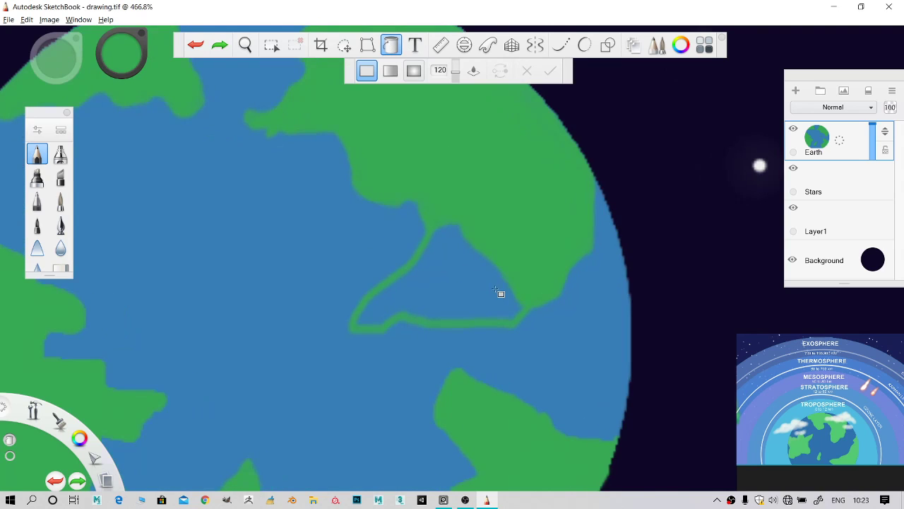
scroll(545, 323, up, 1)
click(38, 154)
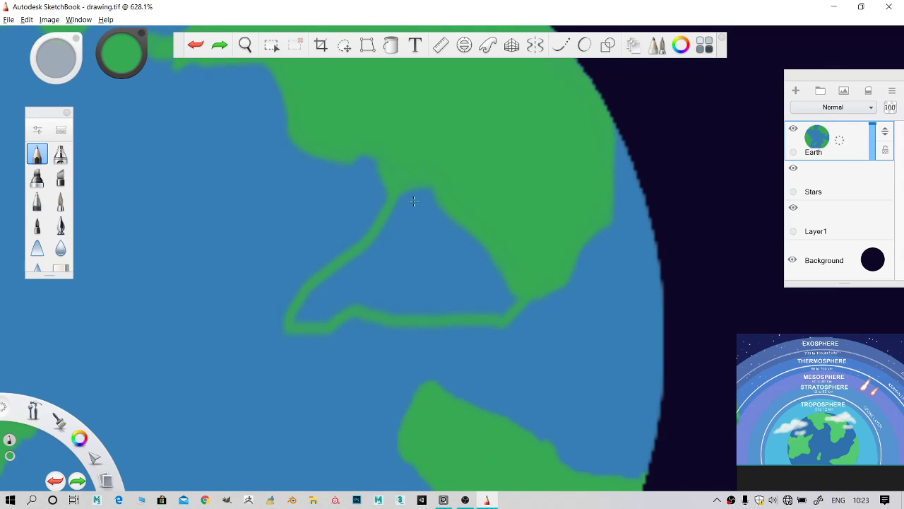
mouse_move(418, 189)
mouse_down()
mouse_move(459, 180)
mouse_move(469, 194)
mouse_move(398, 221)
mouse_move(446, 181)
mouse_move(435, 205)
mouse_move(460, 240)
mouse_move(348, 292)
mouse_move(376, 281)
mouse_move(348, 292)
mouse_move(528, 293)
mouse_move(449, 304)
mouse_move(503, 303)
mouse_up()
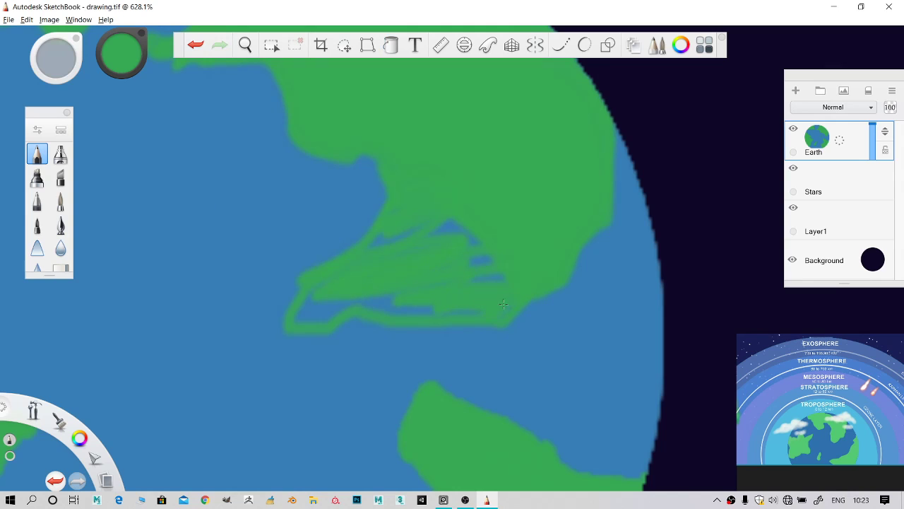
- Cover the remaining blue gaps in the peninsula's middle, southern side and western tip with green pencil strokes
scroll(498, 267, down, 1)
scroll(487, 240, up, 2)
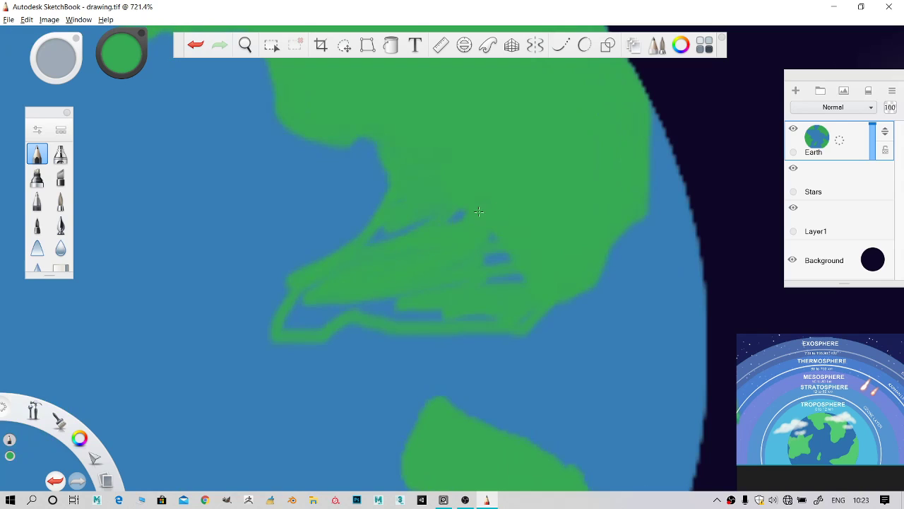
drag(478, 211, 369, 244)
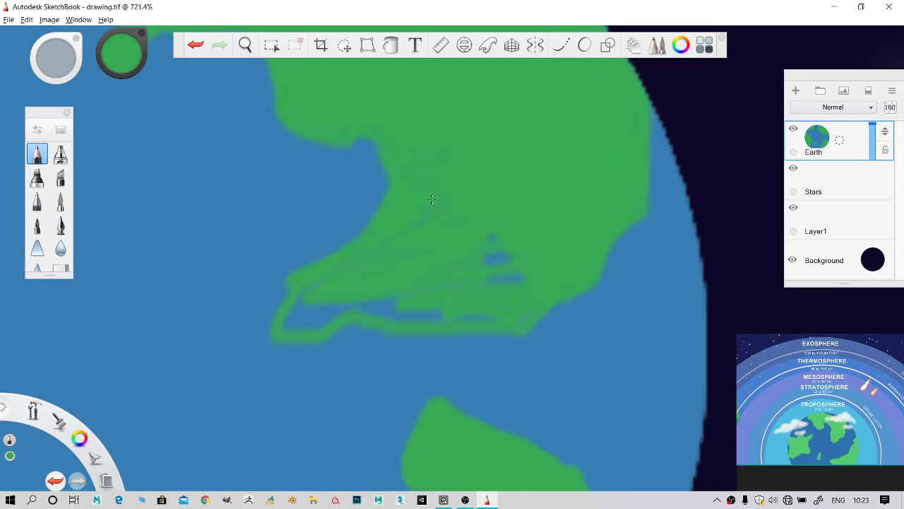
drag(500, 226, 482, 273)
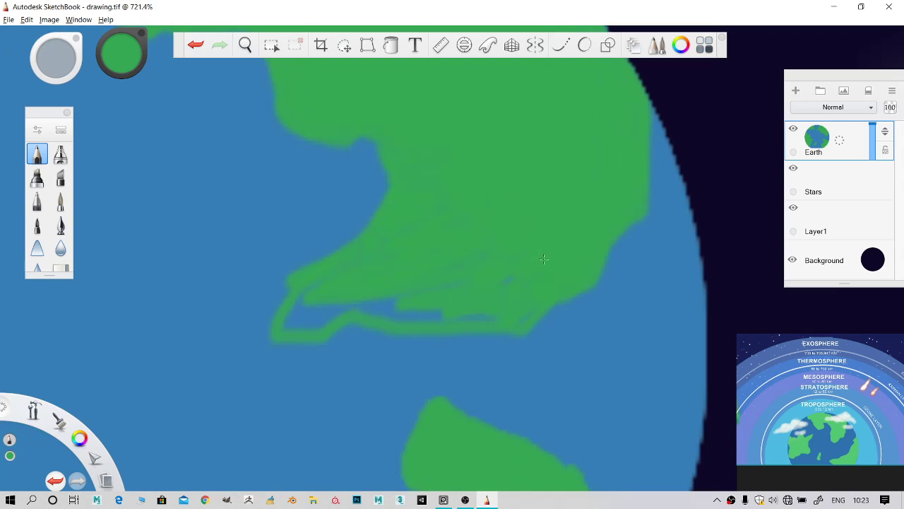
drag(530, 312, 474, 312)
mouse_move(417, 321)
mouse_down()
mouse_move(515, 314)
mouse_move(413, 300)
mouse_move(525, 274)
mouse_up()
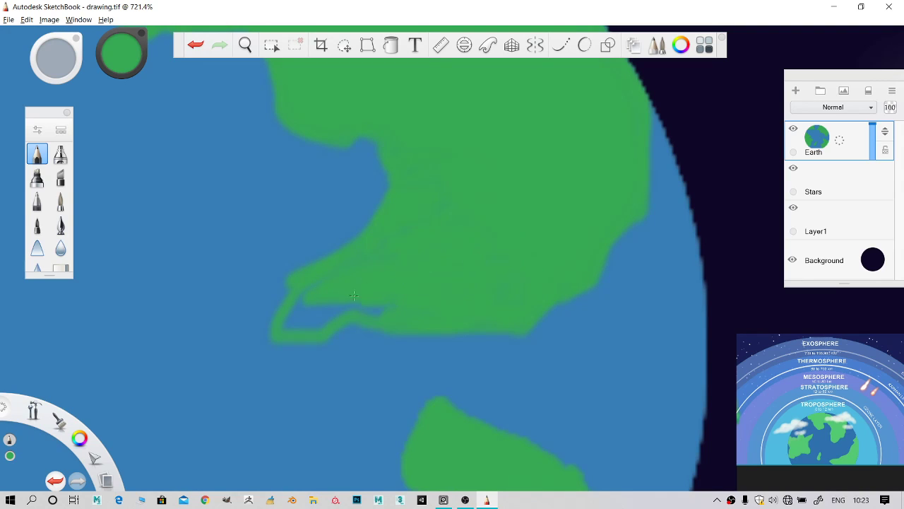
mouse_move(353, 296)
mouse_down()
mouse_move(329, 275)
mouse_move(290, 299)
mouse_move(302, 289)
mouse_move(303, 301)
mouse_move(325, 305)
mouse_move(311, 326)
mouse_move(353, 311)
mouse_move(404, 314)
mouse_up()
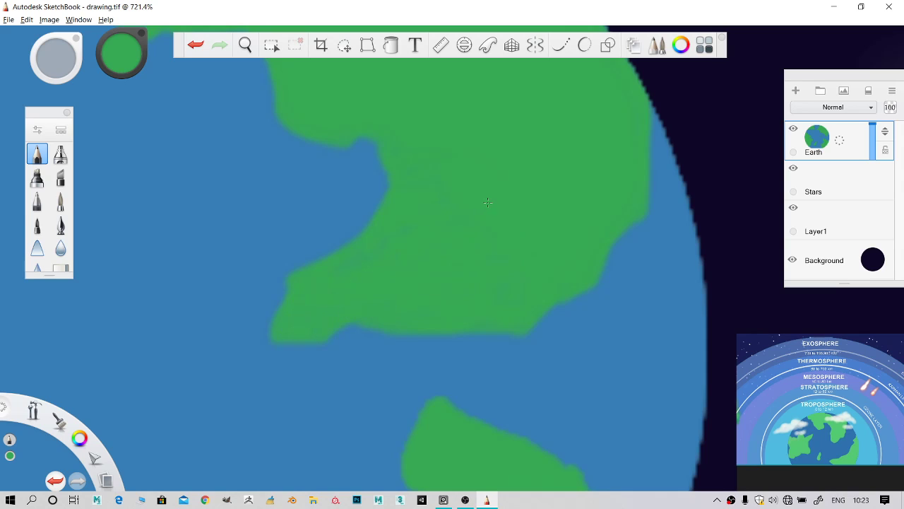
- Try enlarging the pencil, switch to the paintbrush and increase its size to 25.6
key(])
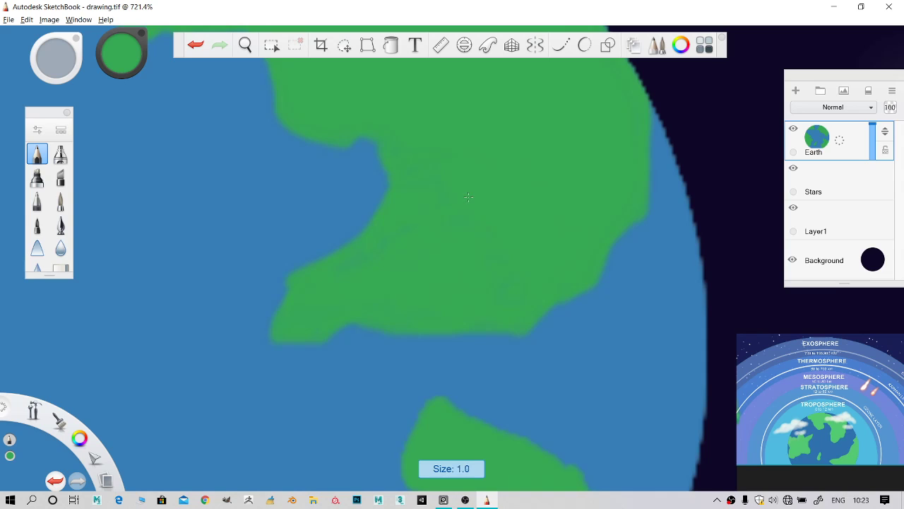
key(])
key(])
key(])
key(])
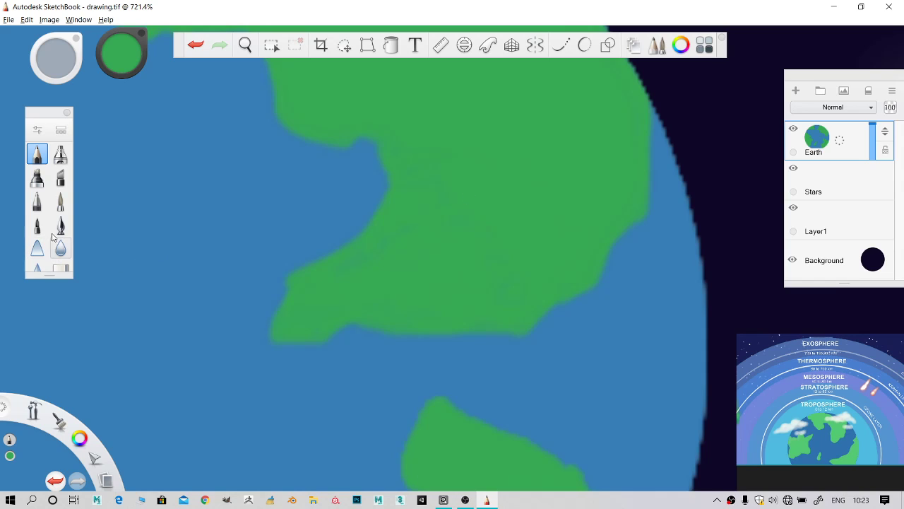
click(60, 202)
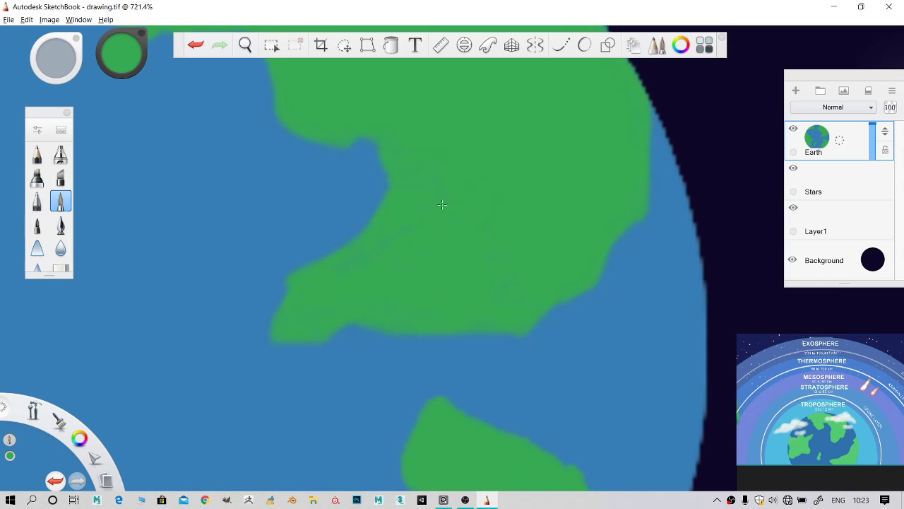
key(])
key(])
key(])
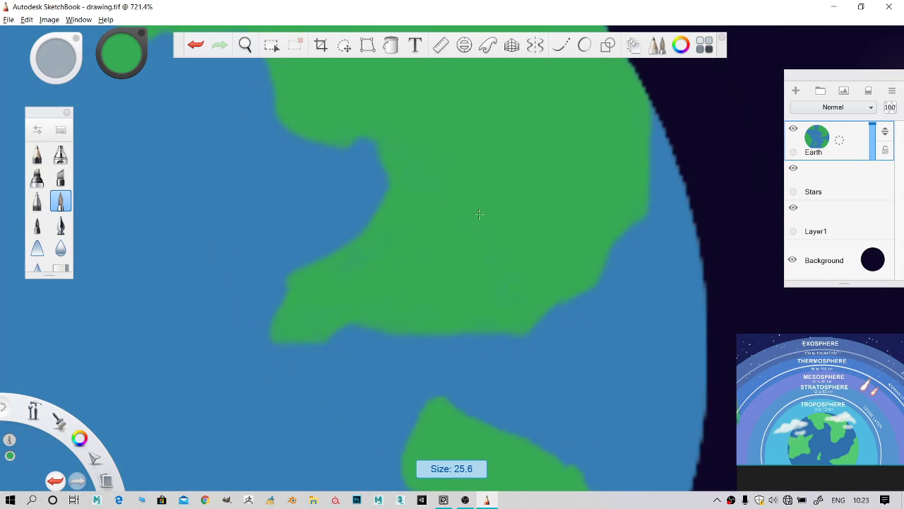
scroll(537, 201, down, 5)
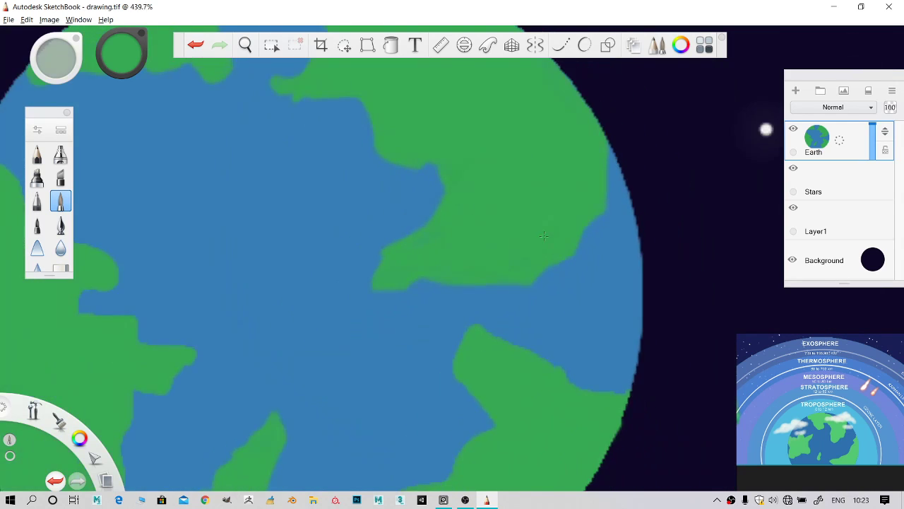
scroll(600, 277, down, 5)
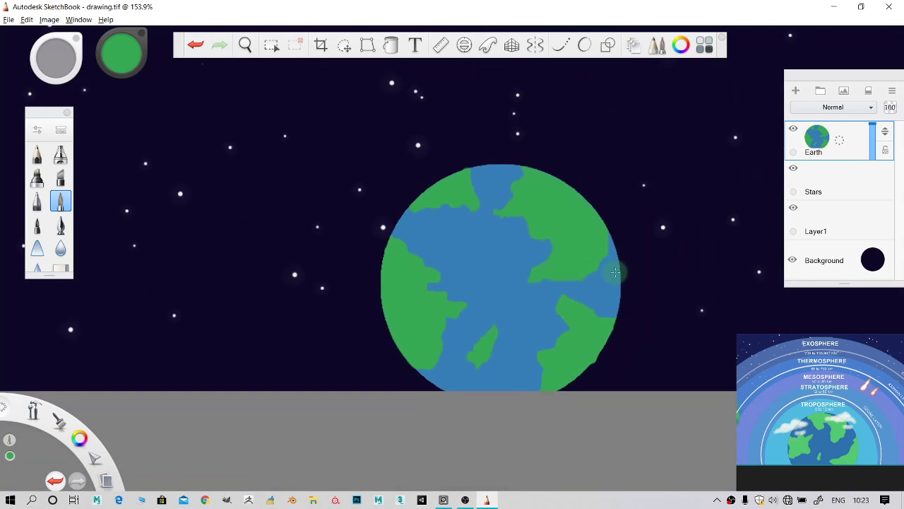
scroll(611, 281, down, 4)
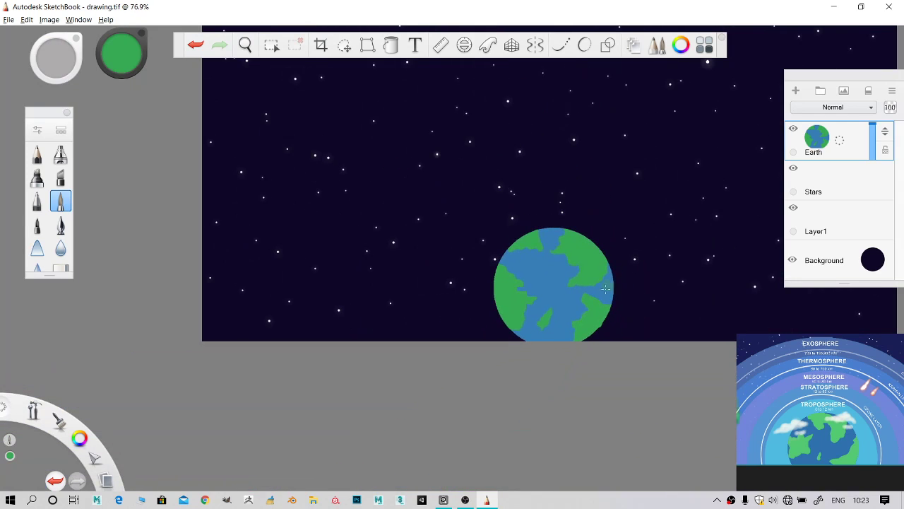
scroll(605, 287, down, 1)
scroll(427, 262, down, 1)
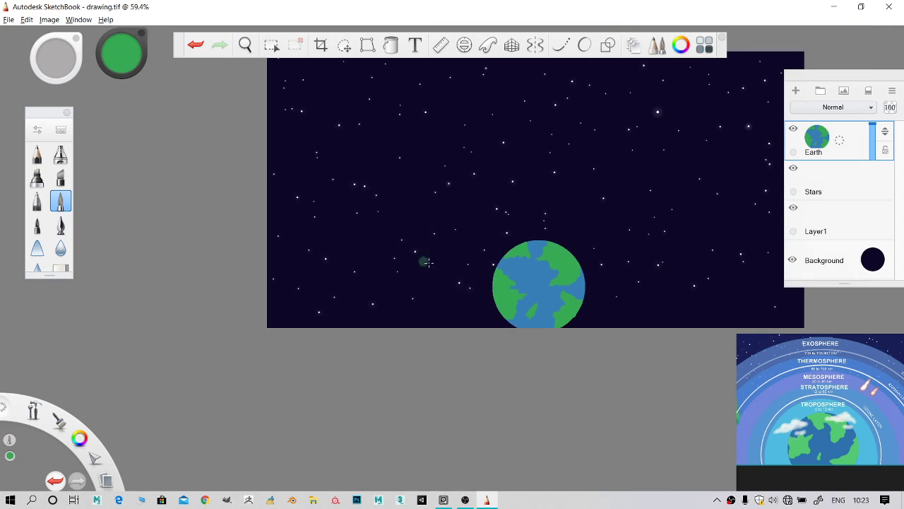
- Try Baby Blue (B21) from the Copic blues, settling on Cobalt Blue (B26) as the drawing colour
key(space)
drag(539, 337, 466, 366)
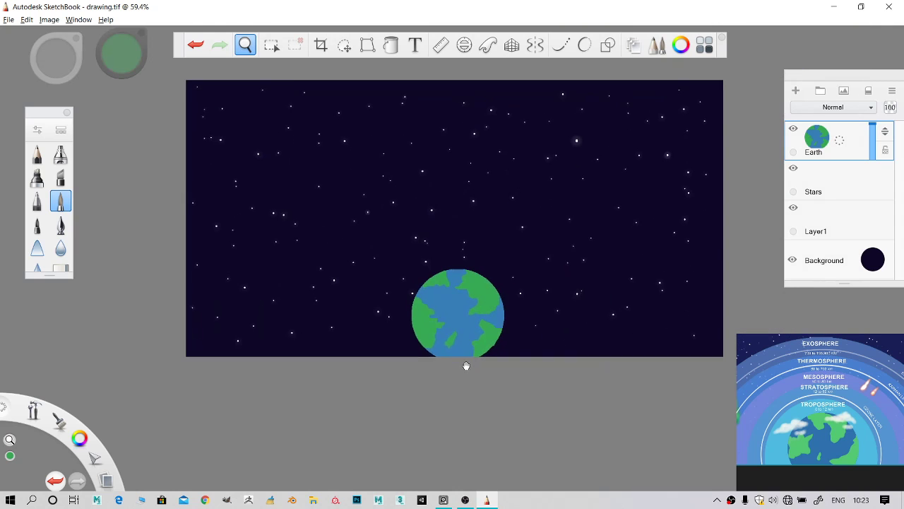
click(654, 45)
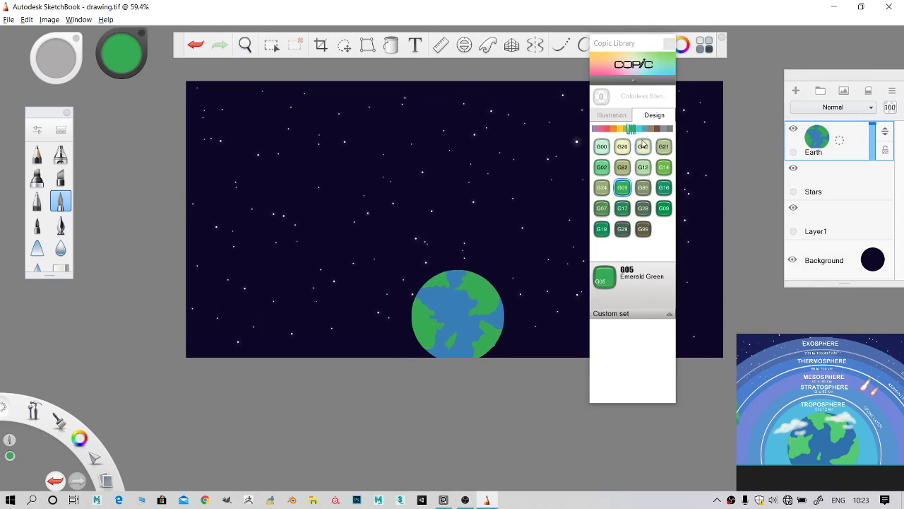
click(648, 129)
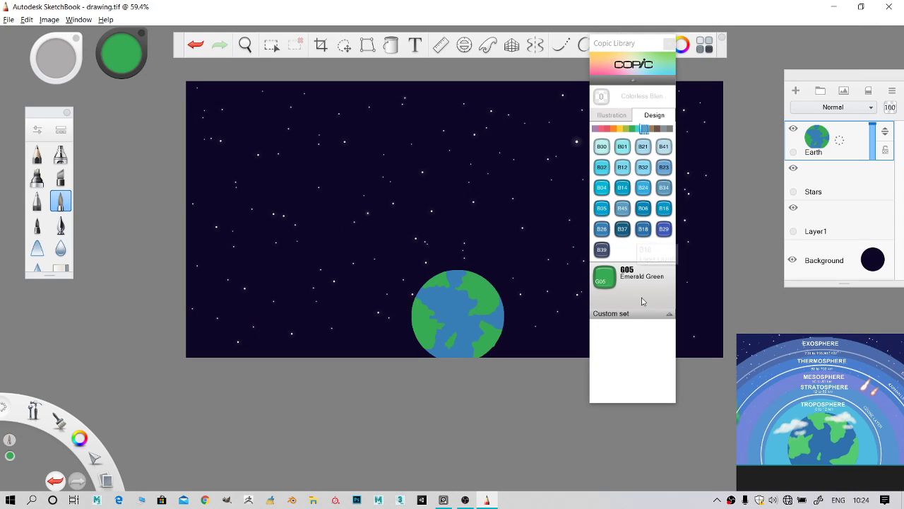
click(670, 314)
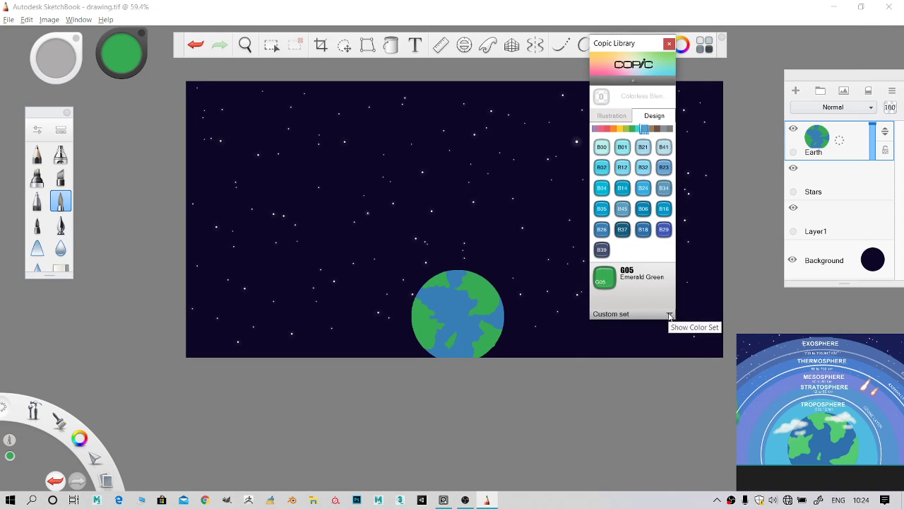
click(670, 314)
click(643, 146)
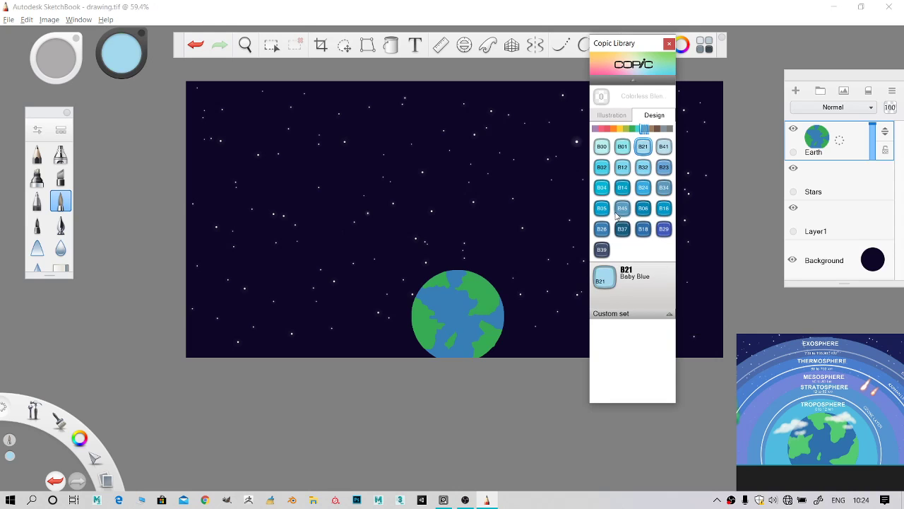
click(601, 228)
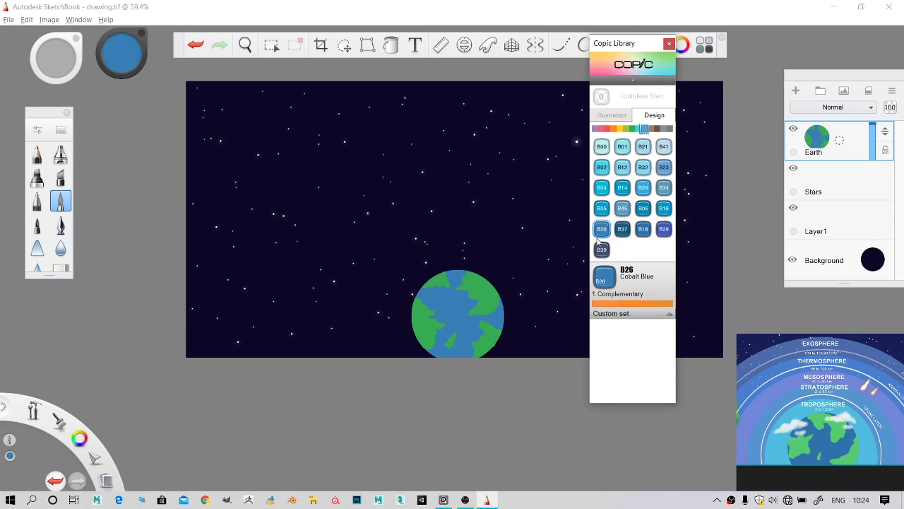
click(669, 45)
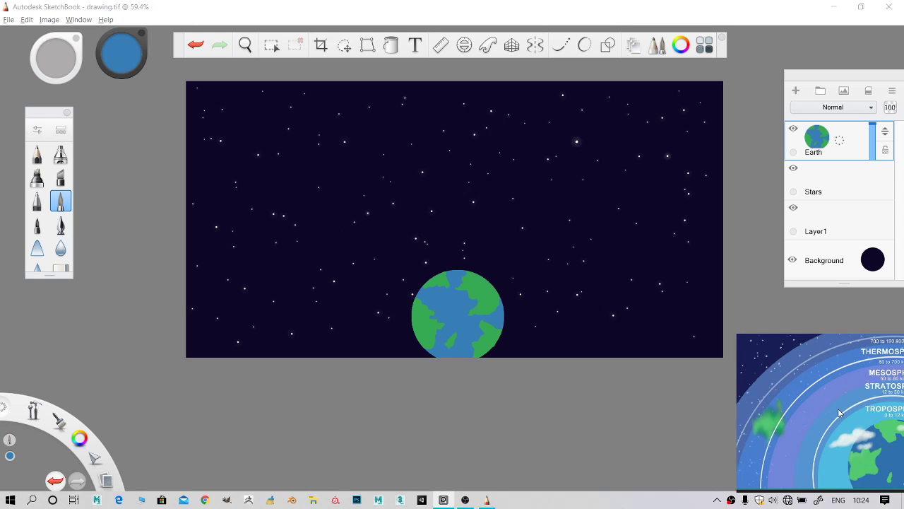
- Add a new layer and draw a circular selection around the Earth, slightly larger than the globe
click(796, 92)
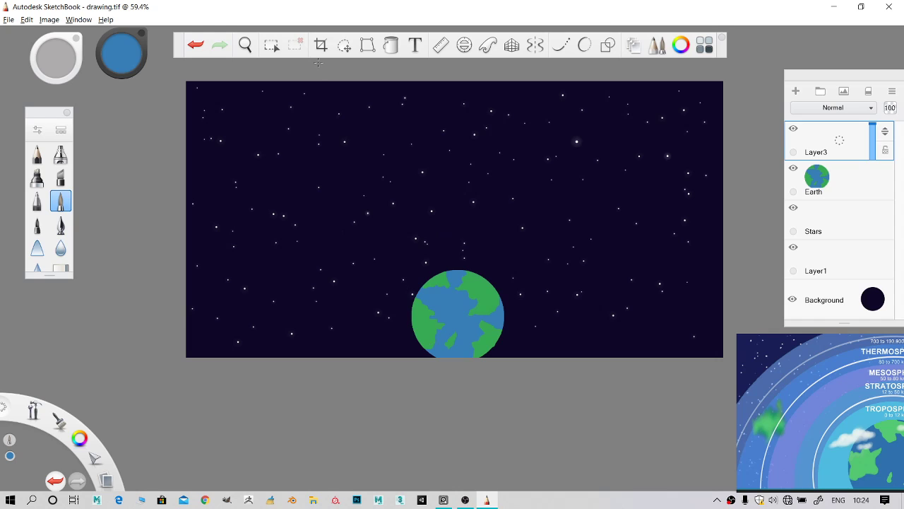
click(272, 45)
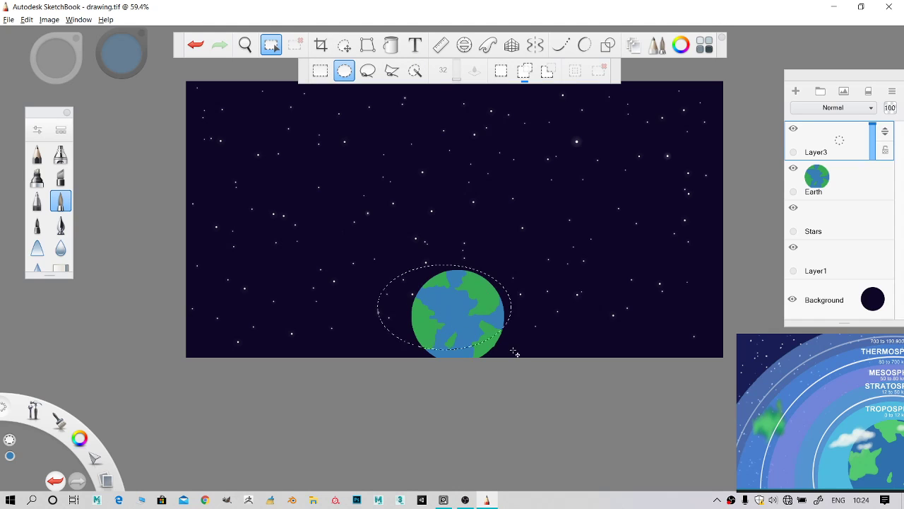
mouse_move(514, 351)
mouse_down()
mouse_move(527, 397)
mouse_move(512, 342)
mouse_move(521, 358)
mouse_up()
- Fill the circular selection with Tahitian Blue (B04) after trying Robin's Egg Blue (B02) and Ice Blue (B12)
click(391, 45)
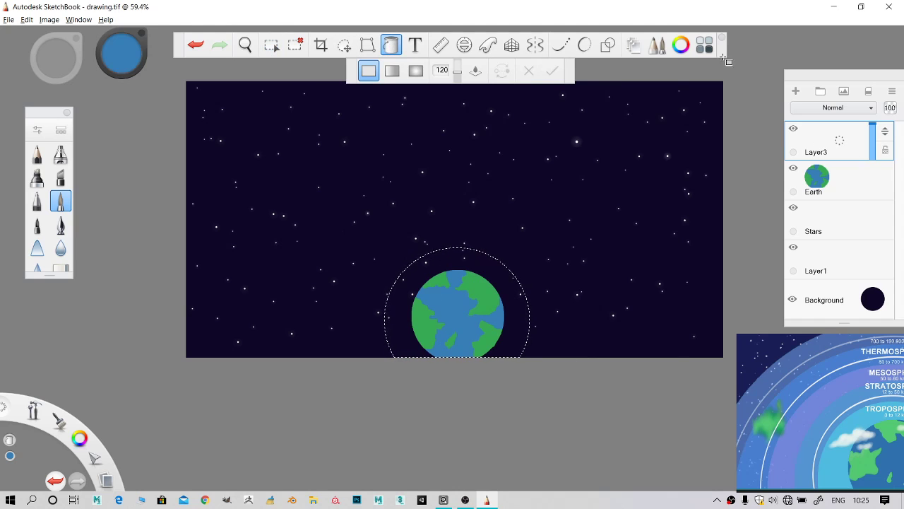
click(704, 45)
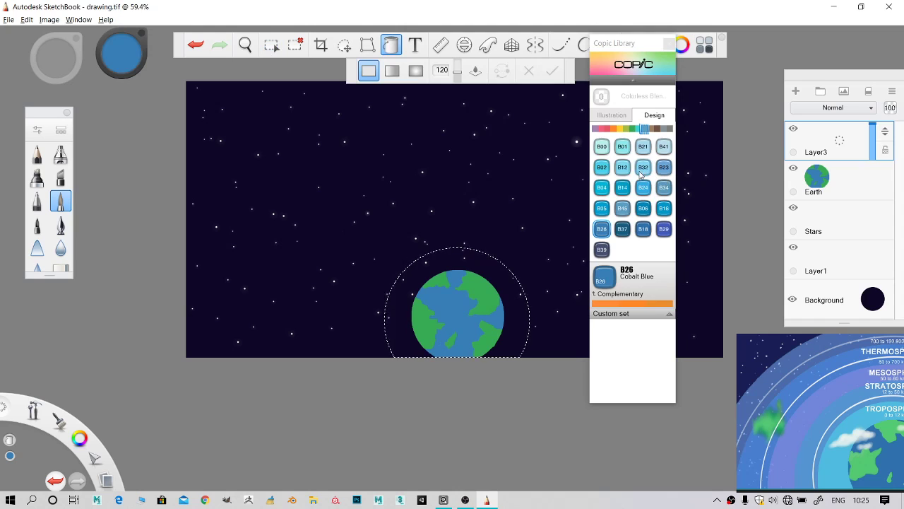
click(602, 167)
click(502, 289)
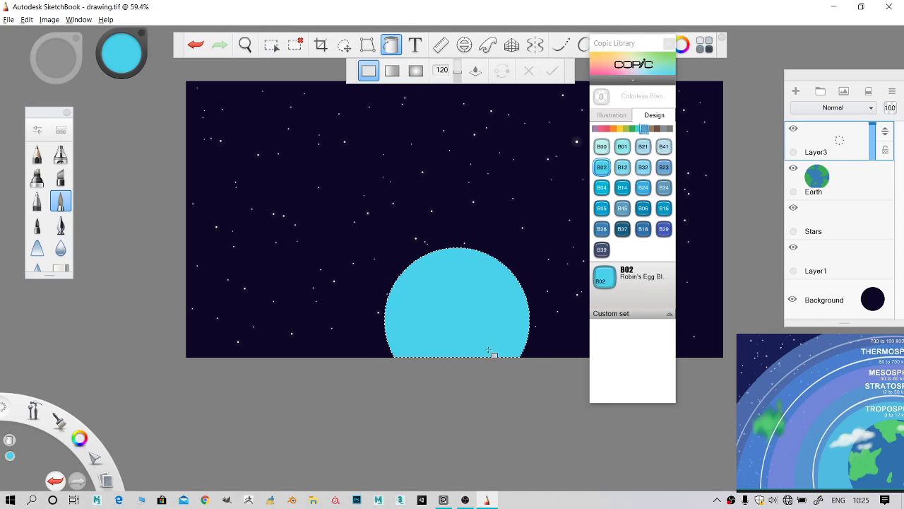
click(622, 168)
click(494, 265)
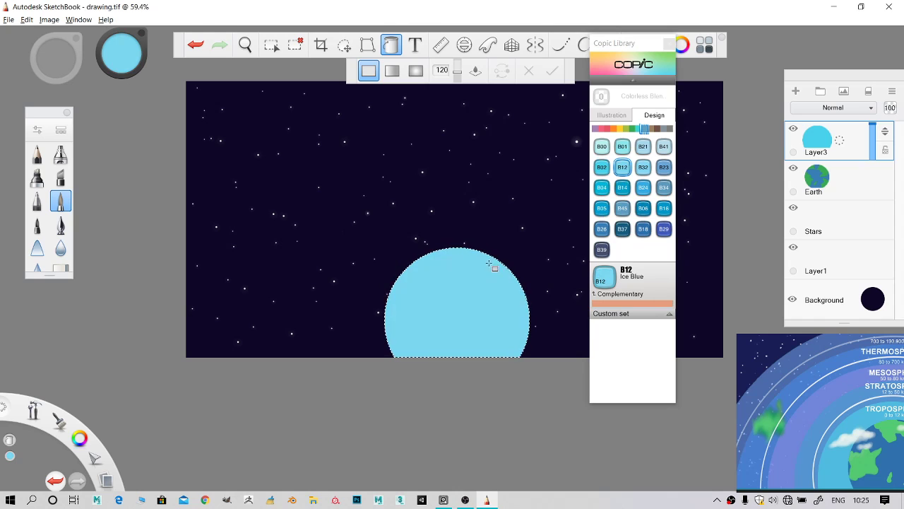
click(602, 187)
click(411, 308)
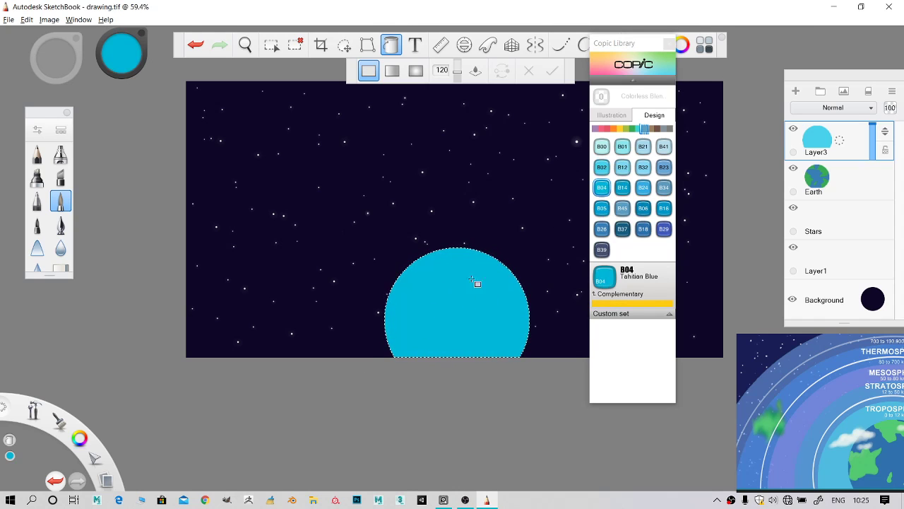
click(668, 44)
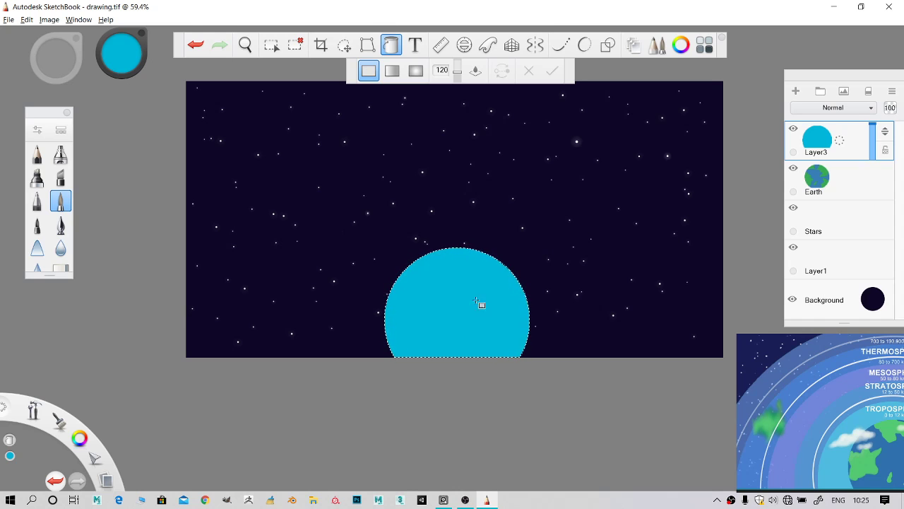
- Move the blue circle's layer directly below the Earth layer
drag(827, 76, 775, 54)
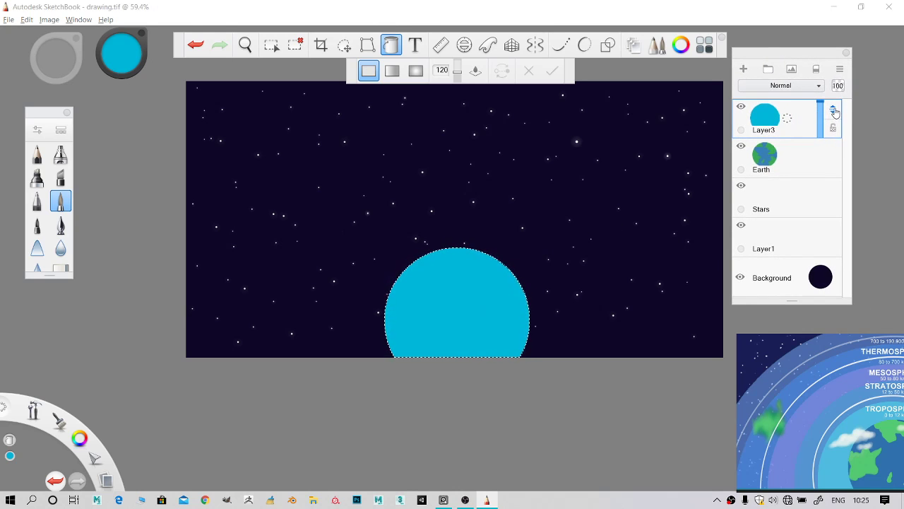
drag(833, 110, 816, 200)
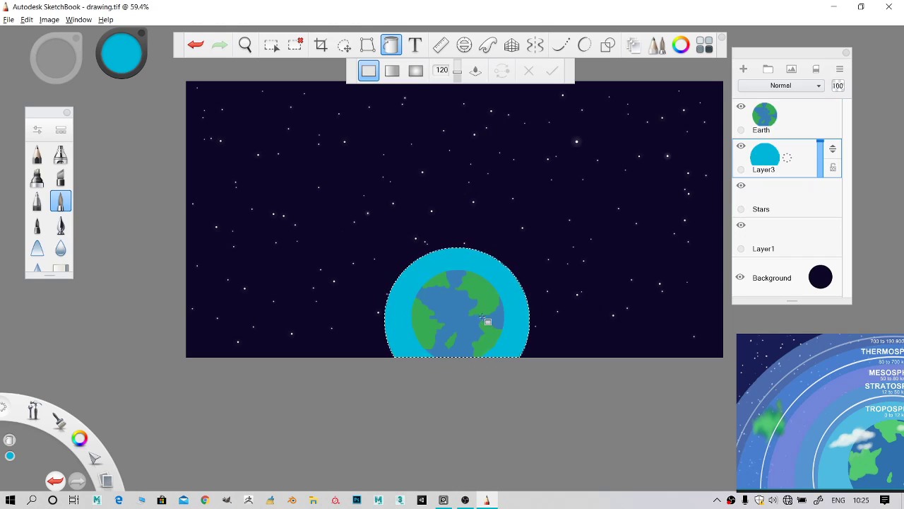
scroll(481, 317, up, 1)
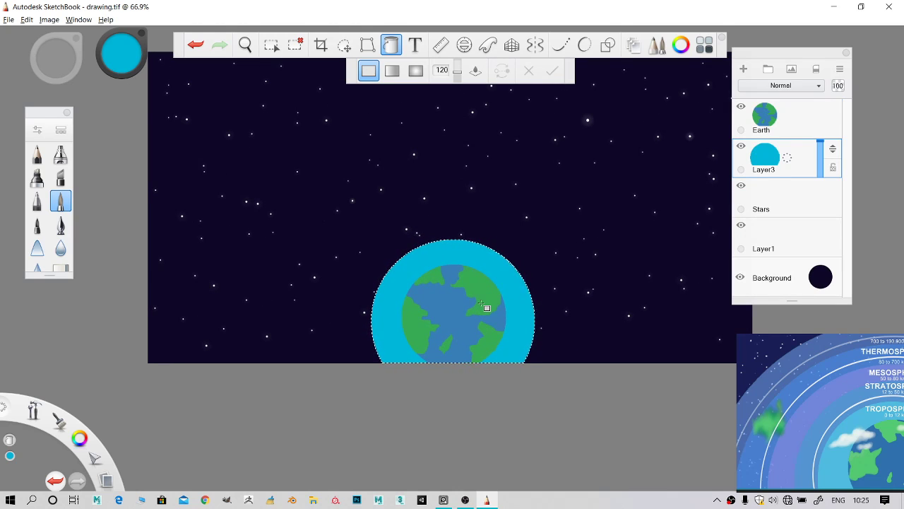
scroll(450, 296, up, 1)
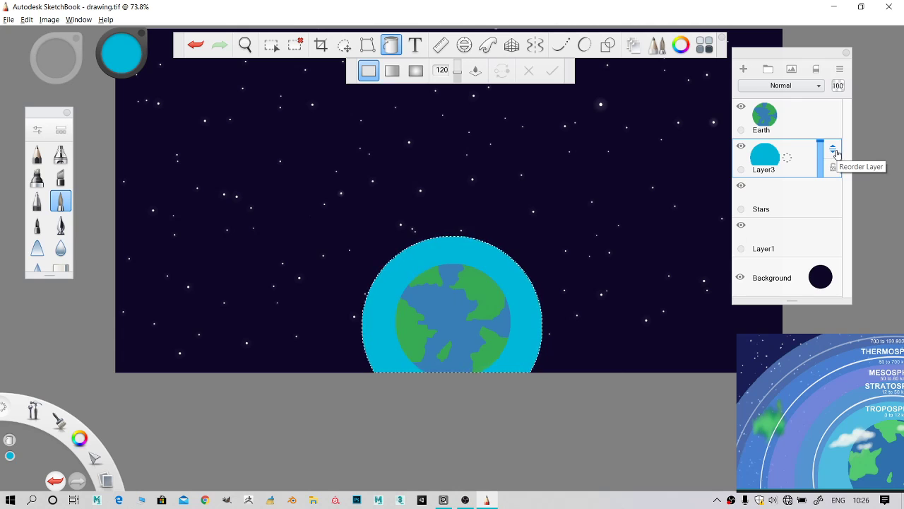
mouse_move(836, 153)
mouse_down()
mouse_move(836, 90)
mouse_move(836, 176)
mouse_move(836, 154)
mouse_move(822, 152)
mouse_up()
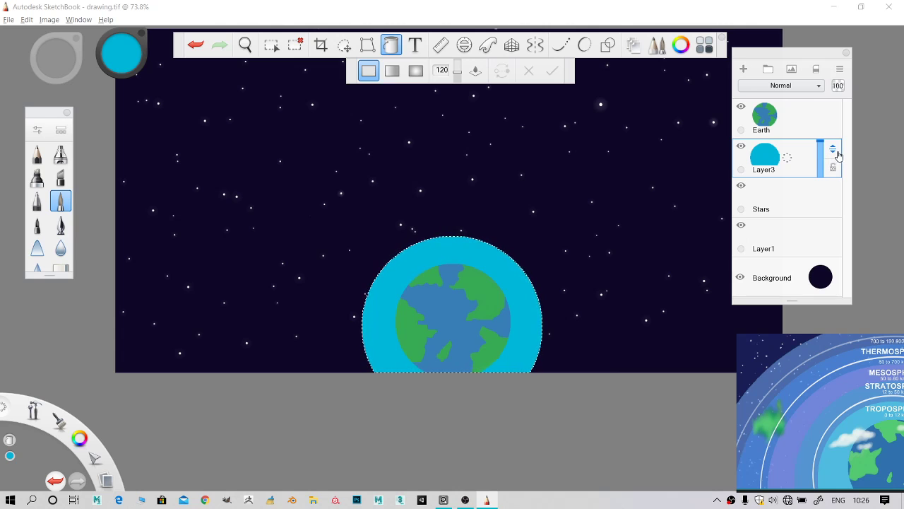
- Check the blue circle against the globe by hiding its layer and showing it again
click(801, 120)
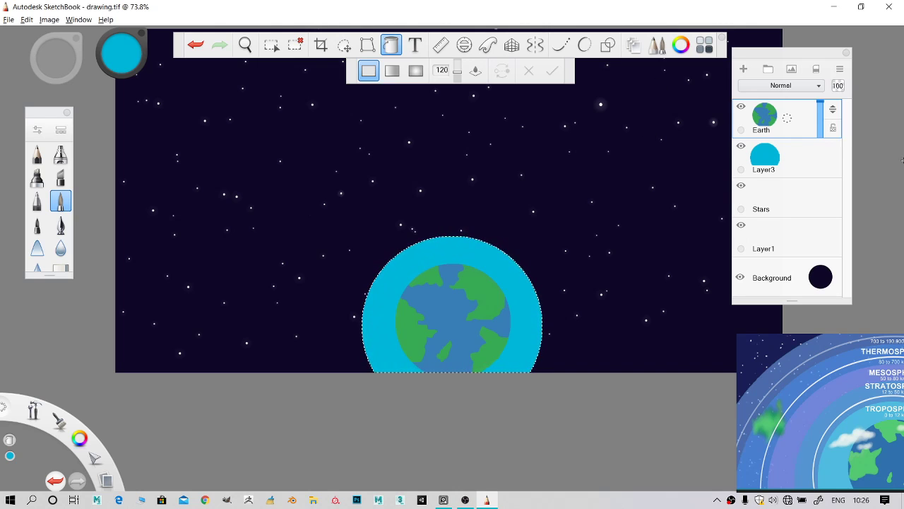
click(754, 156)
scroll(426, 272, down, 2)
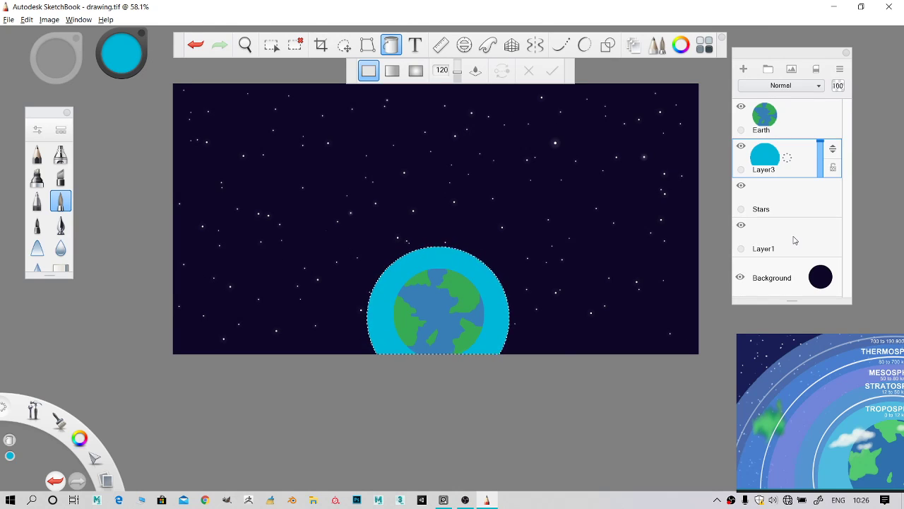
click(741, 146)
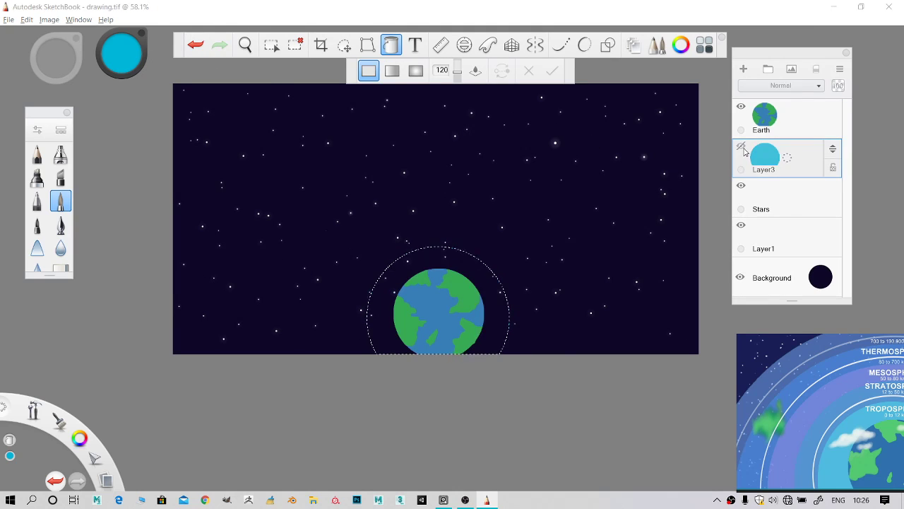
click(741, 146)
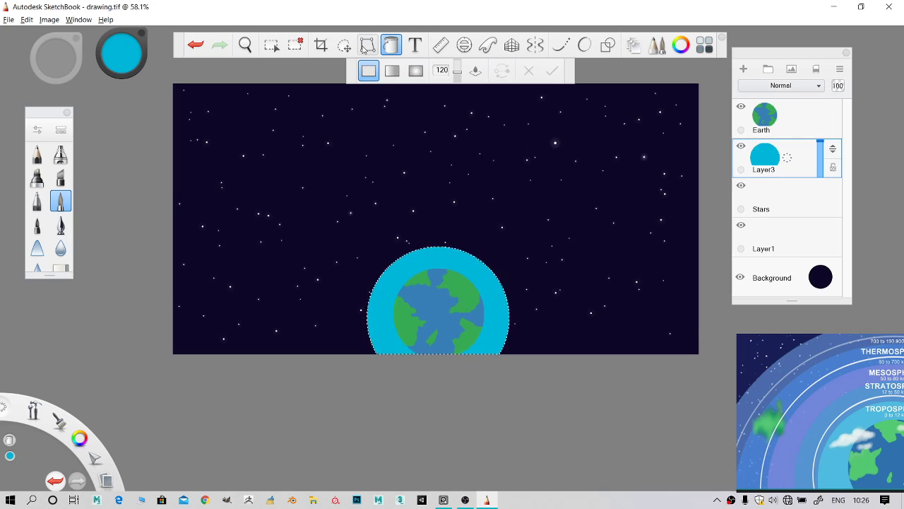
- Clear the circular selection and duplicate the blue circle's layer
click(298, 47)
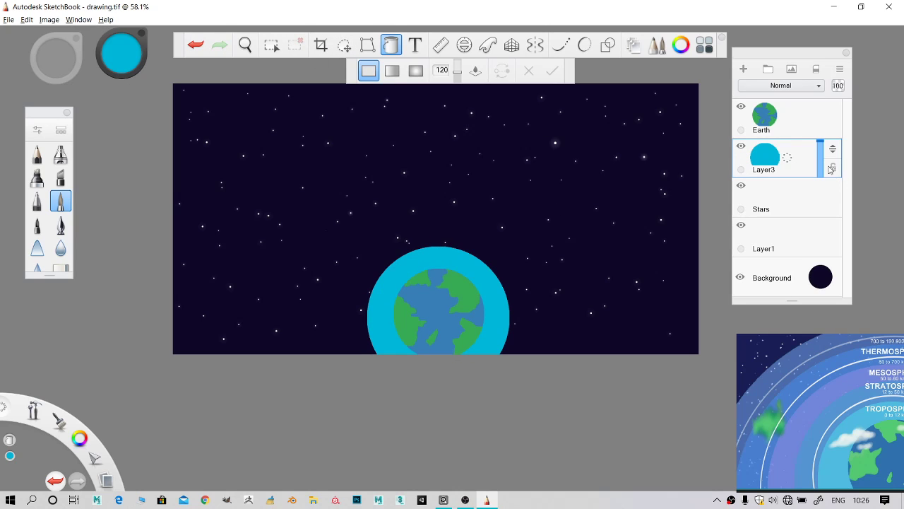
click(841, 71)
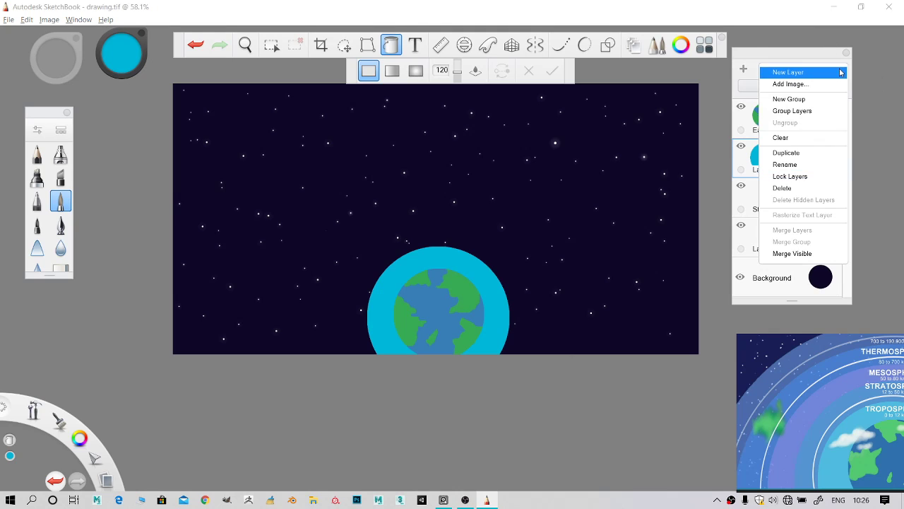
click(818, 159)
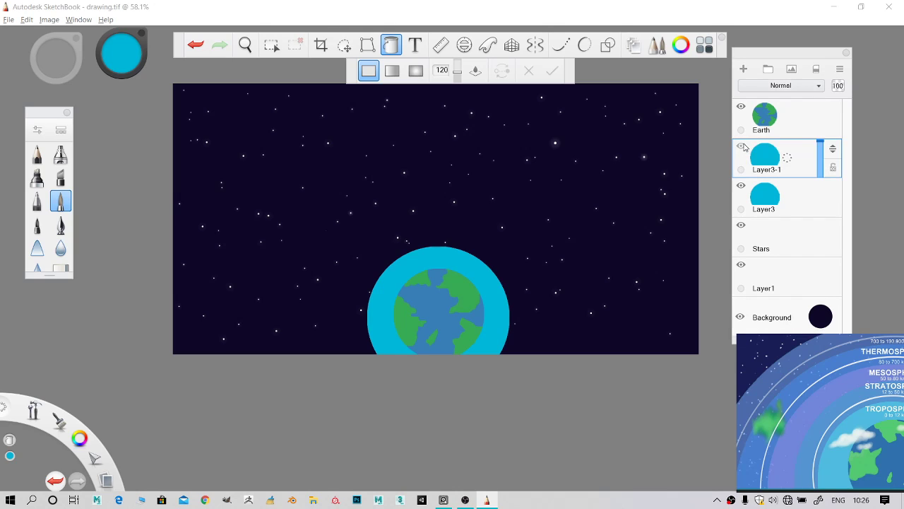
click(740, 185)
click(741, 185)
- Lower the opacity of the lower blue circle layer to 60
mouse_move(822, 153)
mouse_down()
mouse_move(828, 172)
mouse_move(825, 151)
mouse_up()
click(821, 194)
drag(822, 185, 821, 194)
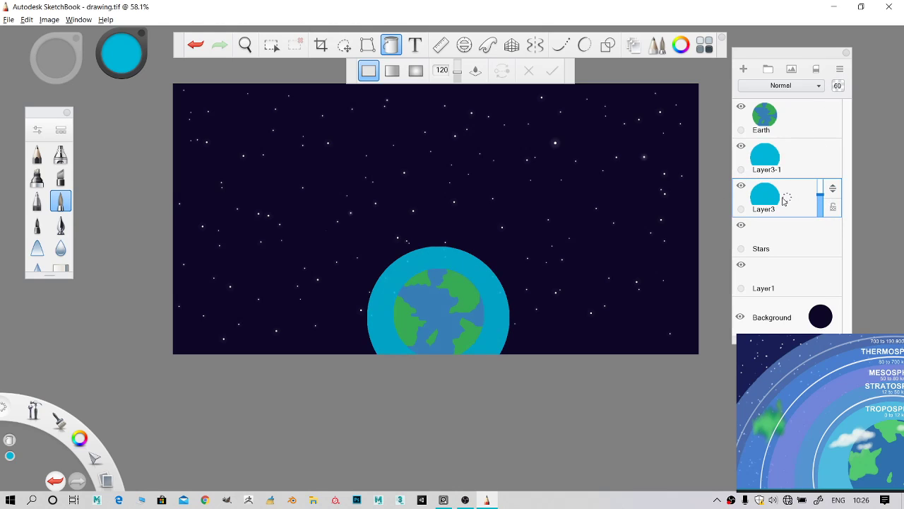
- Scale the semi-transparent blue circle up to about 150% so it forms a wider ring around the first circle
click(346, 47)
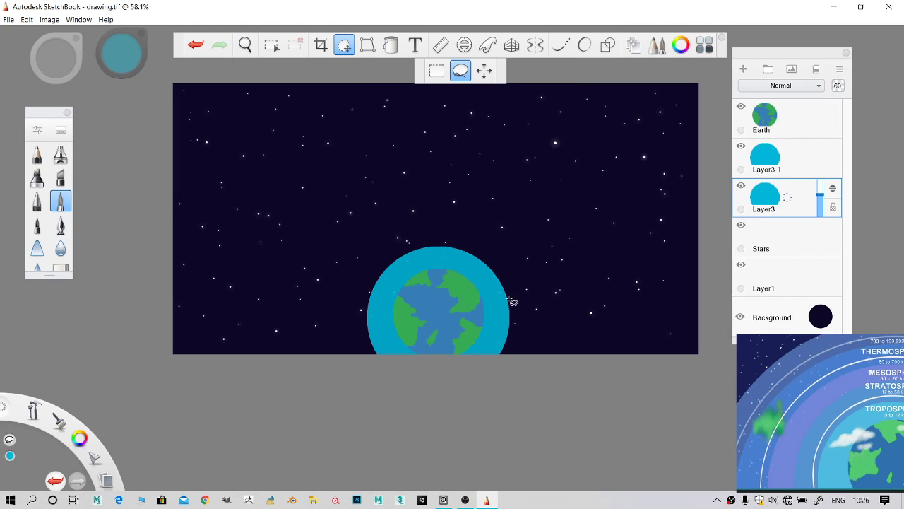
click(345, 46)
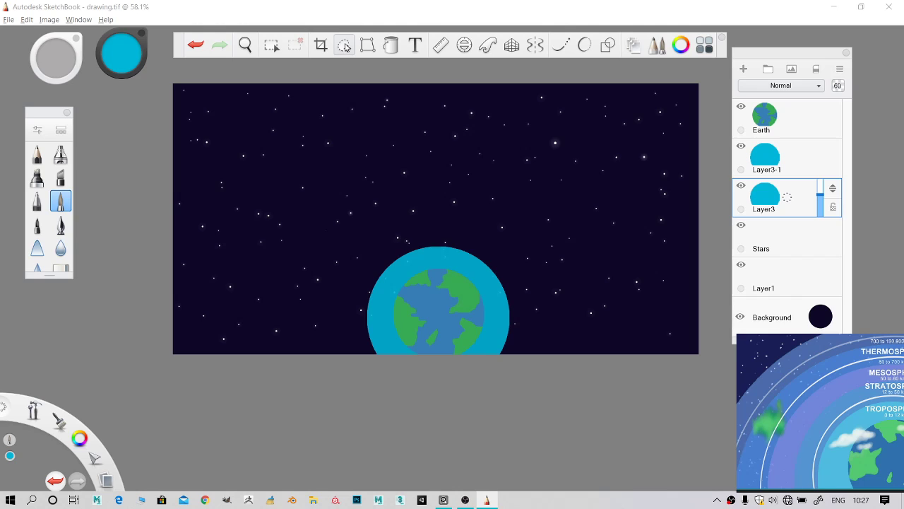
click(345, 46)
click(485, 70)
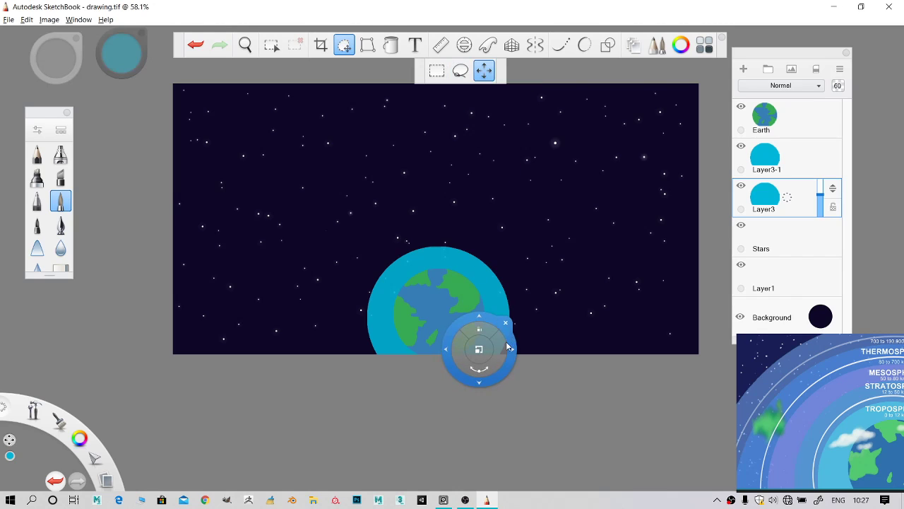
drag(485, 351, 503, 326)
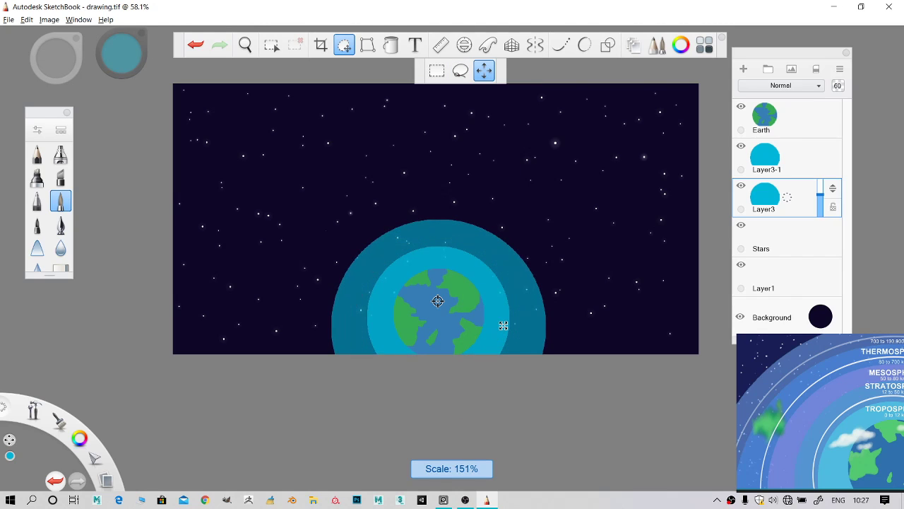
drag(503, 325, 516, 335)
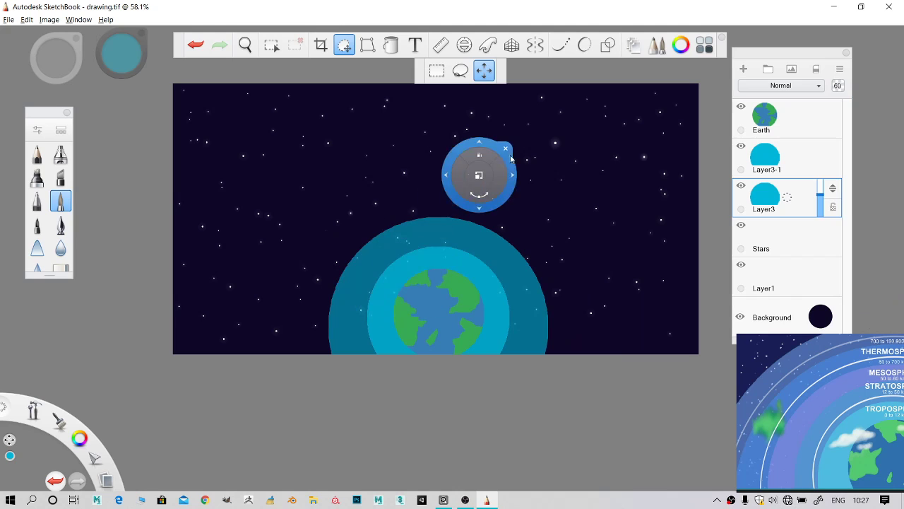
- Duplicate the enlarged semi-transparent blue circle layer
click(841, 69)
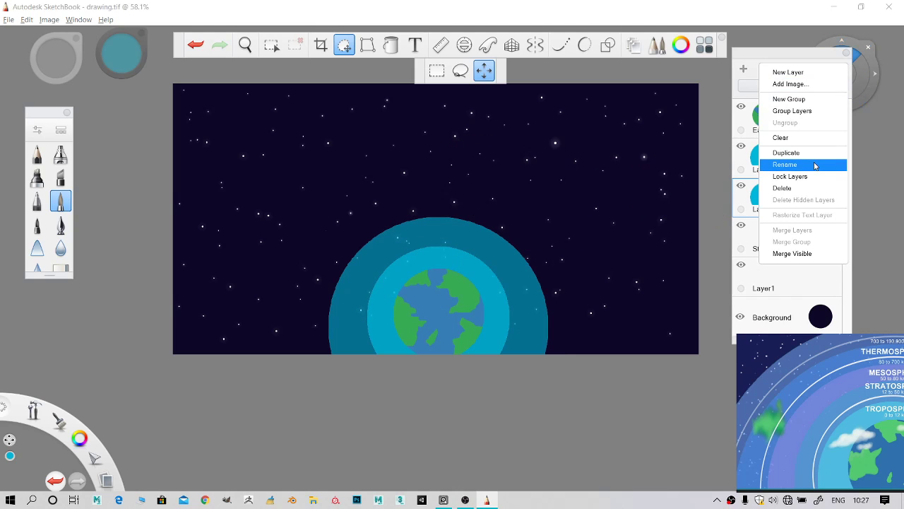
click(795, 153)
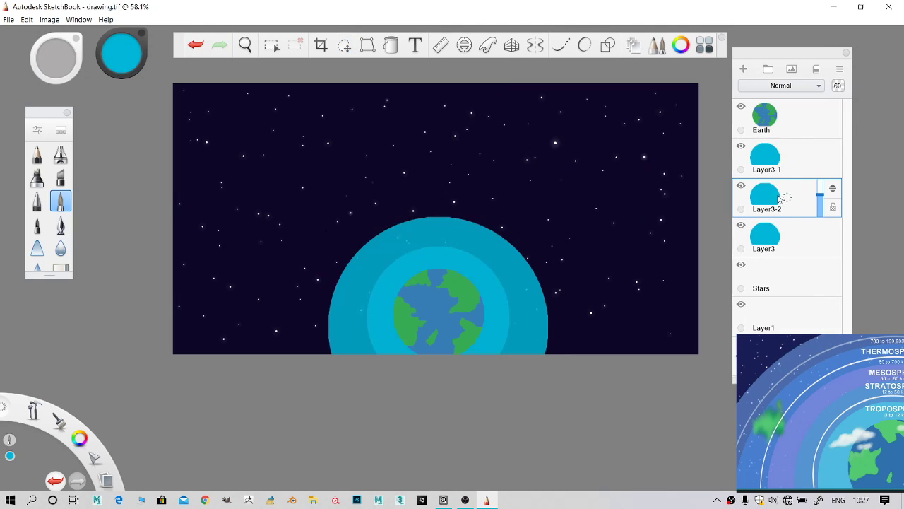
- Scale the lowest blue circle, Layer3, up into a wider third ring around the globe and duplicate its layer
click(779, 236)
click(771, 205)
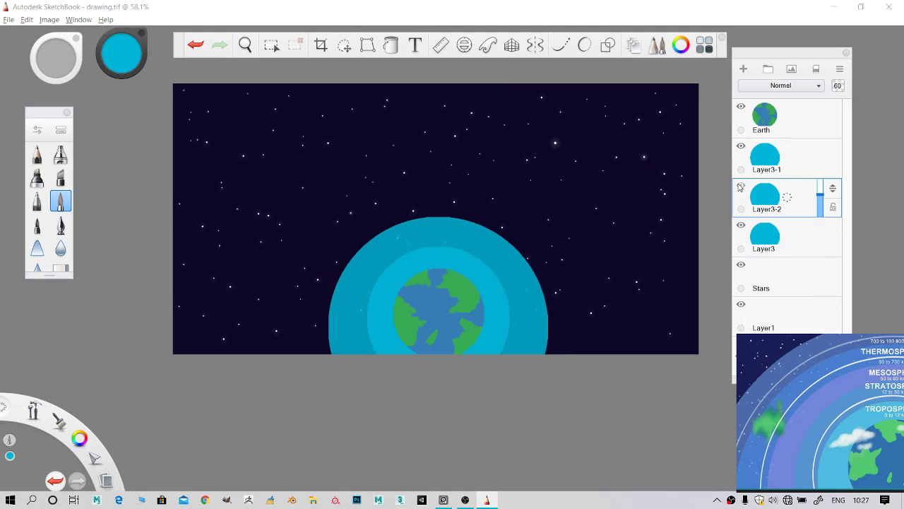
click(741, 186)
click(740, 186)
click(781, 242)
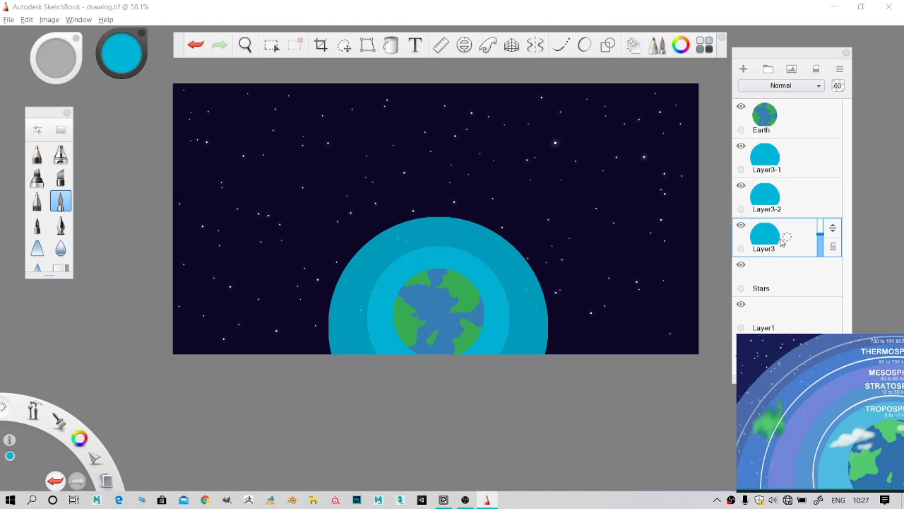
click(344, 45)
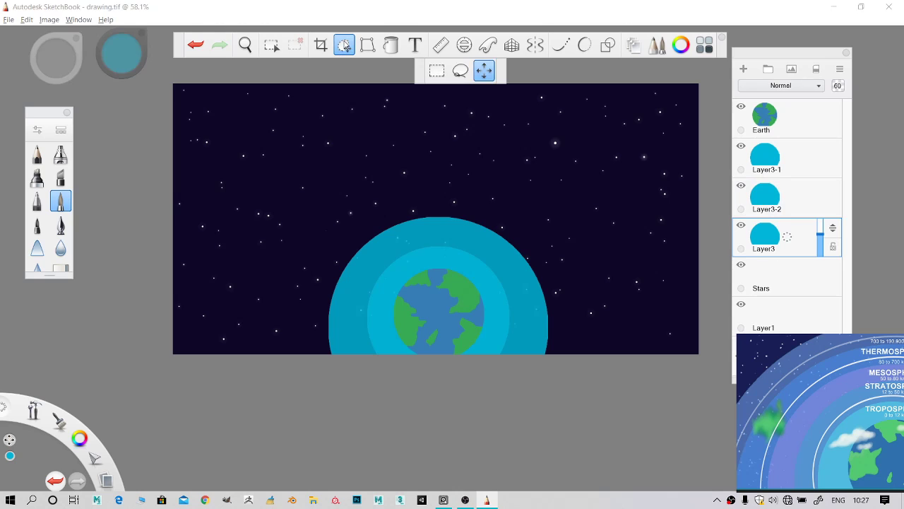
drag(542, 243, 565, 243)
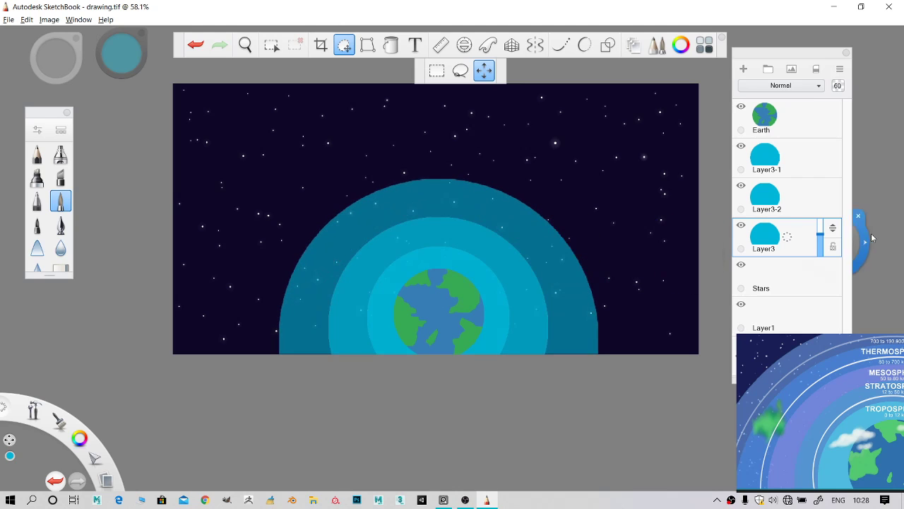
click(840, 69)
click(826, 157)
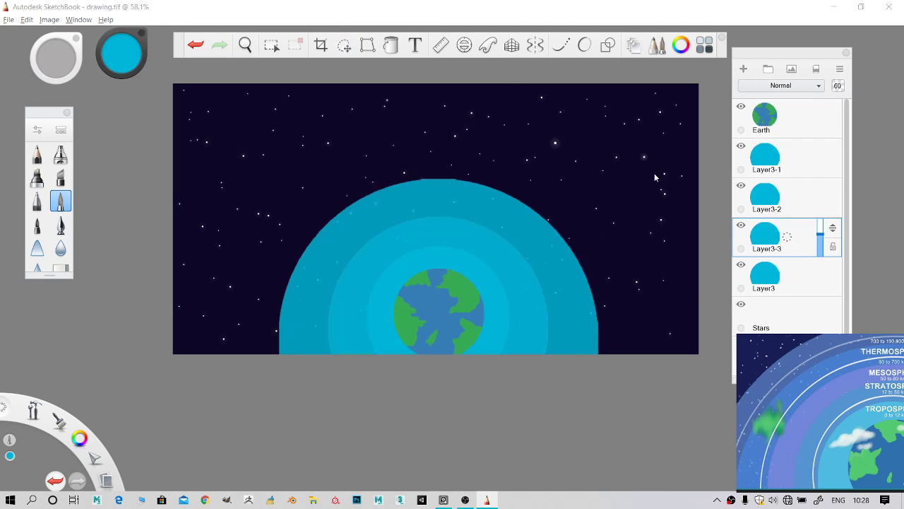
click(345, 45)
drag(364, 184, 407, 265)
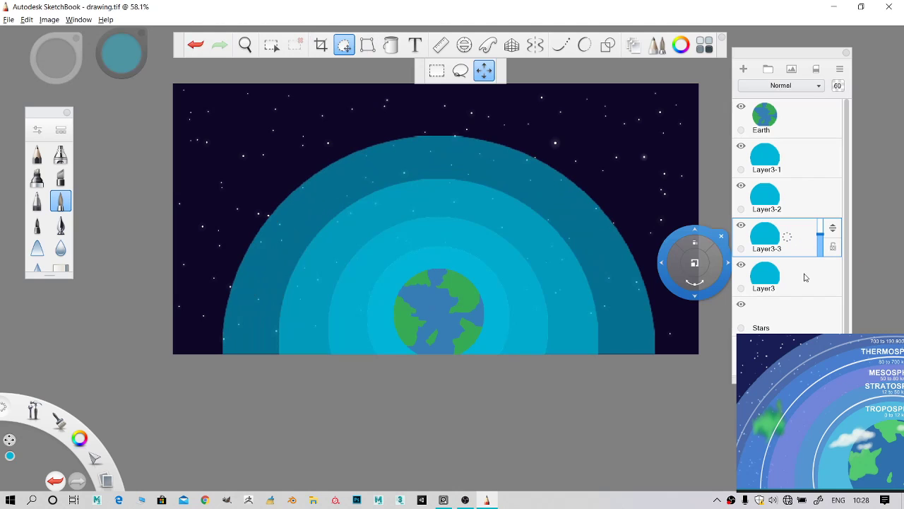
key(ctrl+z)
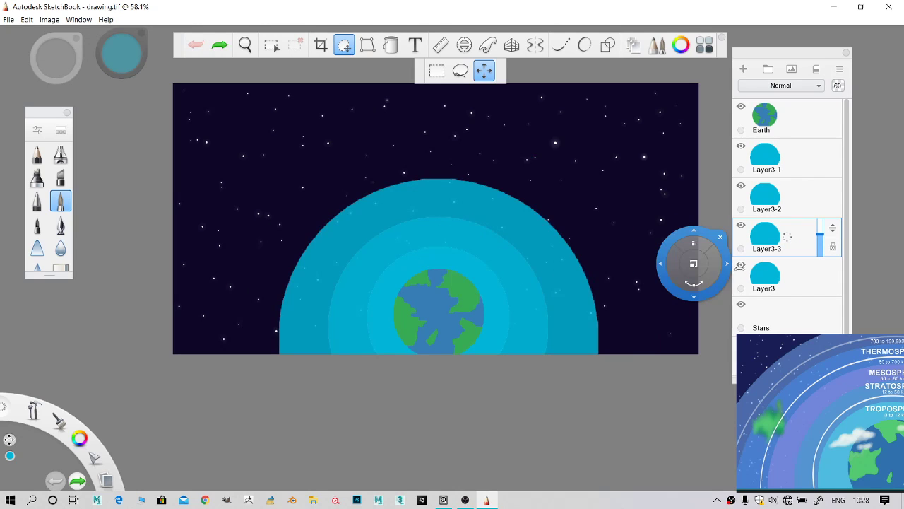
- Scale the bottom circle, Layer3, up into a fourth ring beyond the existing ones and duplicate its layer
click(741, 271)
click(742, 227)
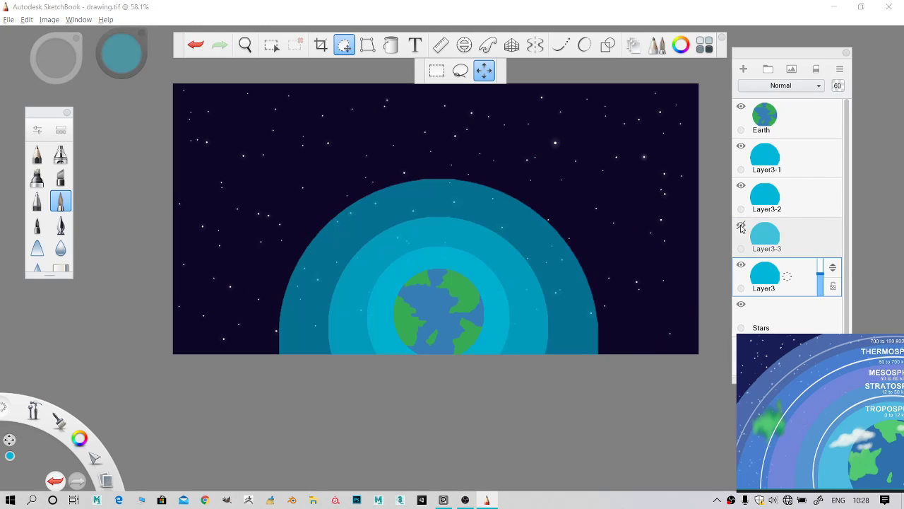
click(741, 227)
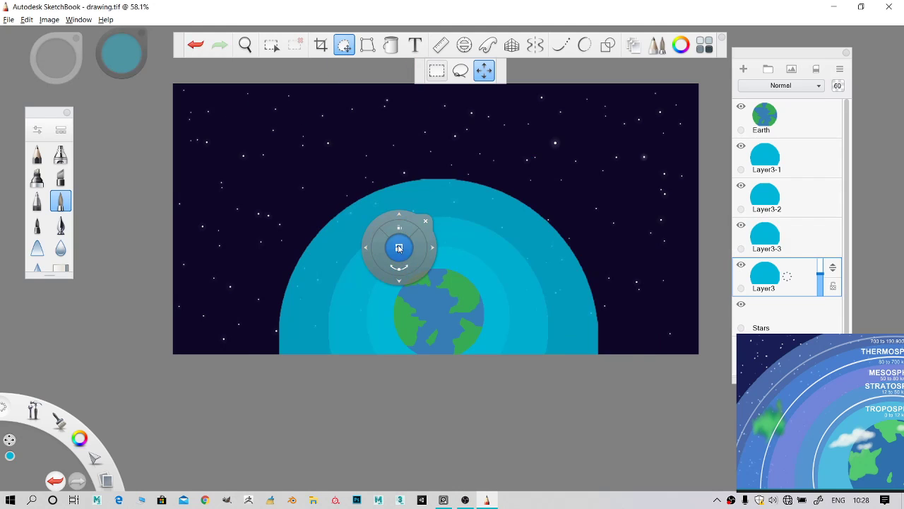
drag(399, 247, 418, 239)
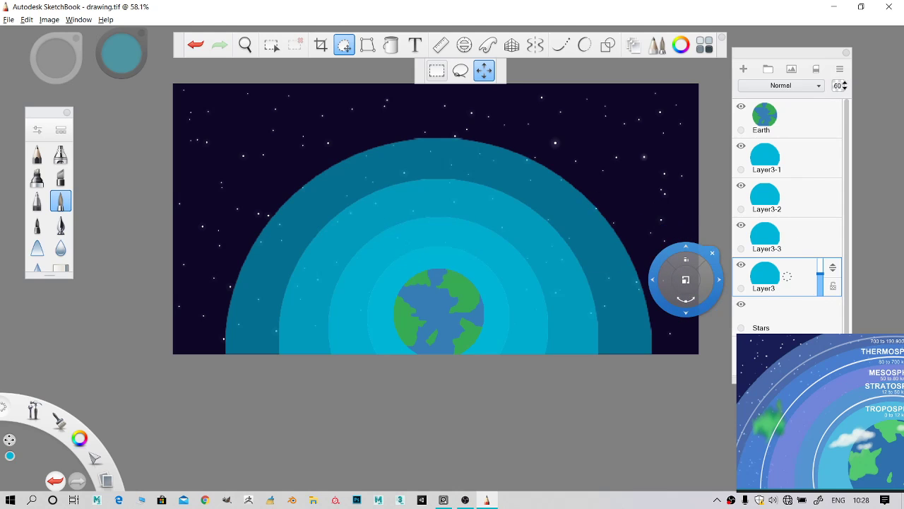
click(840, 68)
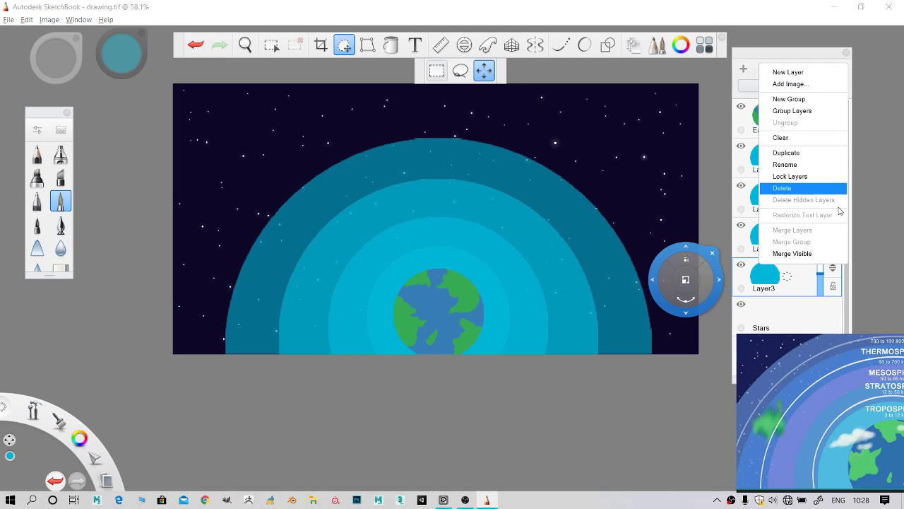
click(806, 153)
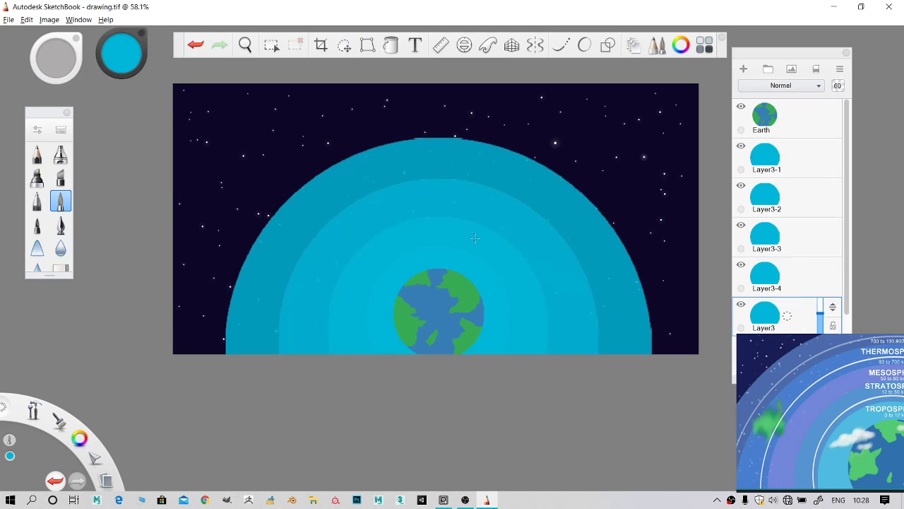
- Scale the bottom circle, Layer3, up into a fifth, outermost ring that extends past the canvas sides
scroll(475, 238, down, 1)
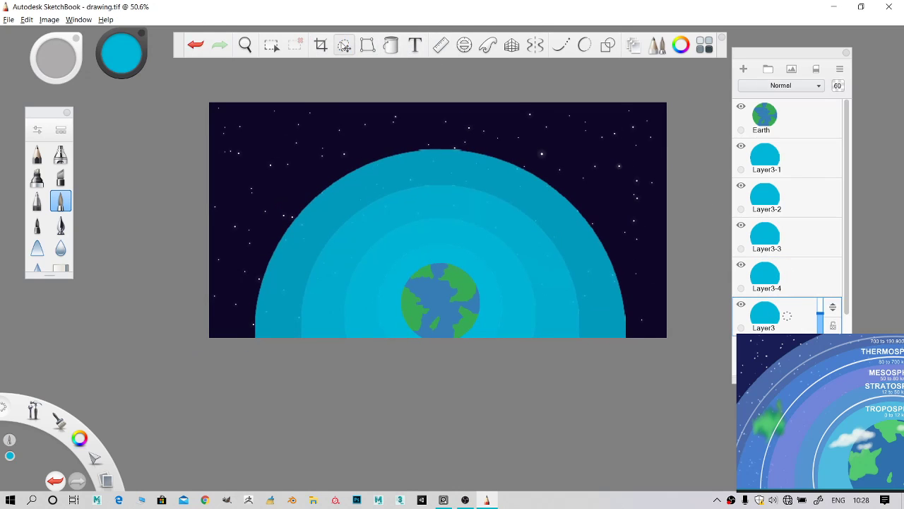
click(344, 46)
drag(389, 271, 408, 265)
click(465, 235)
scroll(549, 269, down, 1)
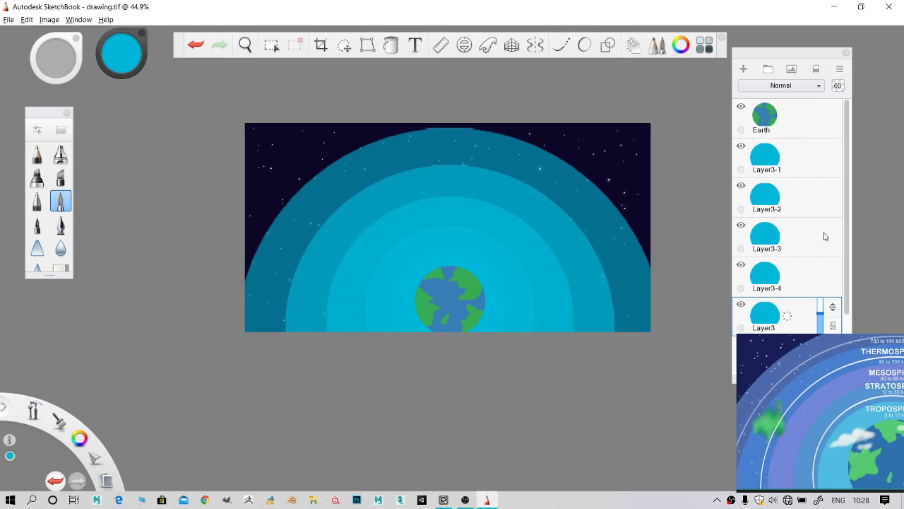
- Try the Copic colors Mallow V15 and Blue Berry BV04 as solid fills for the outermost ring on Layer3
scroll(378, 255, up, 4)
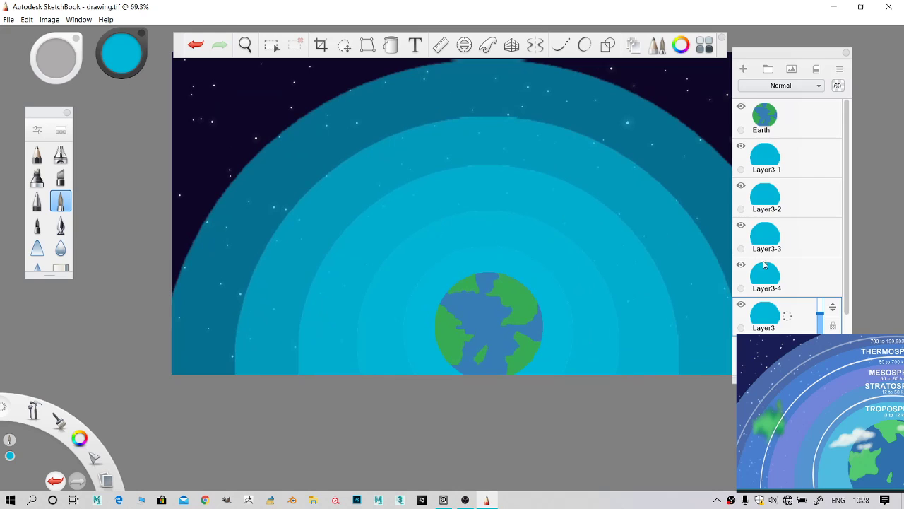
scroll(763, 264, down, 2)
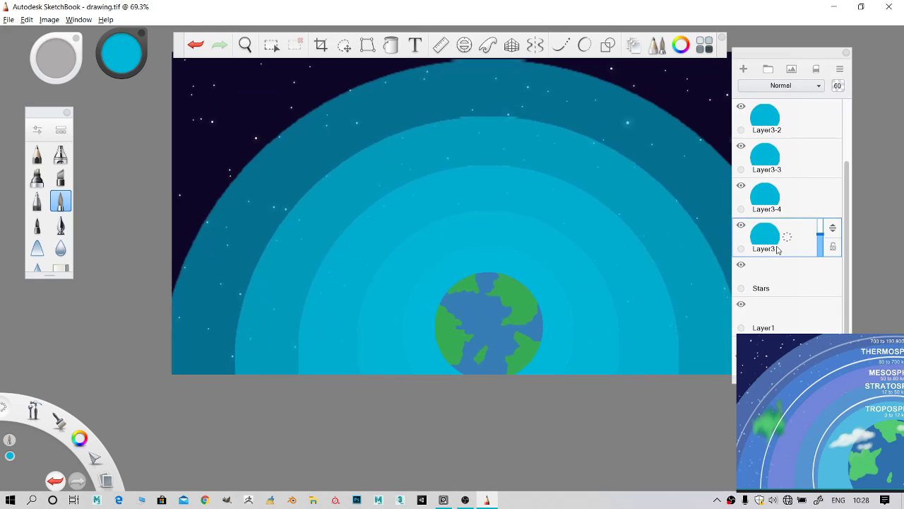
click(712, 46)
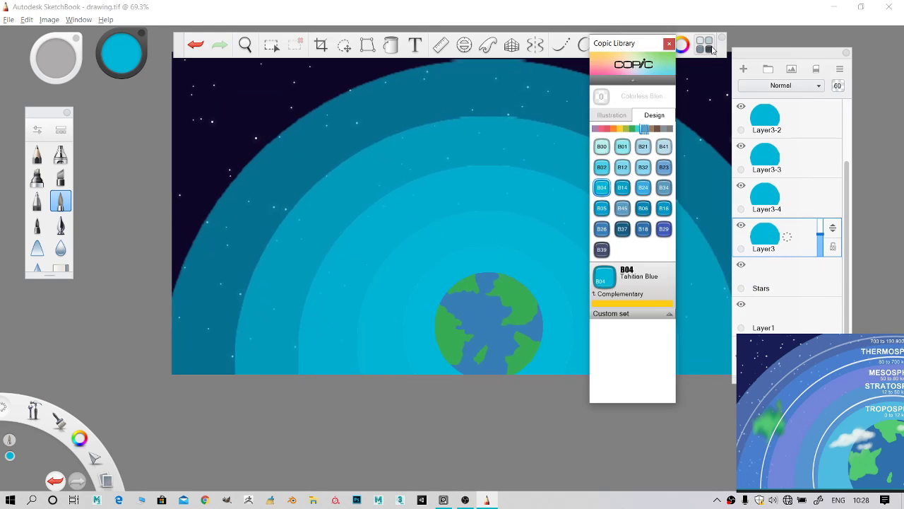
click(594, 129)
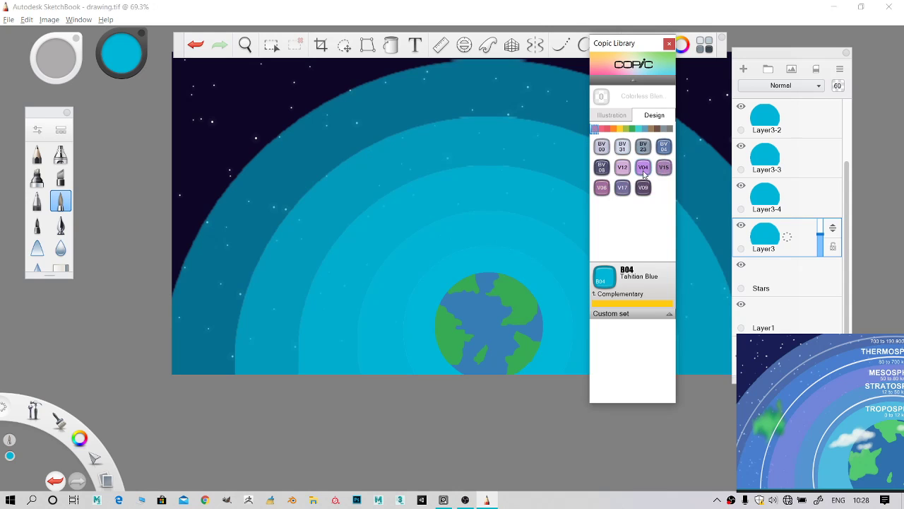
click(643, 168)
click(664, 167)
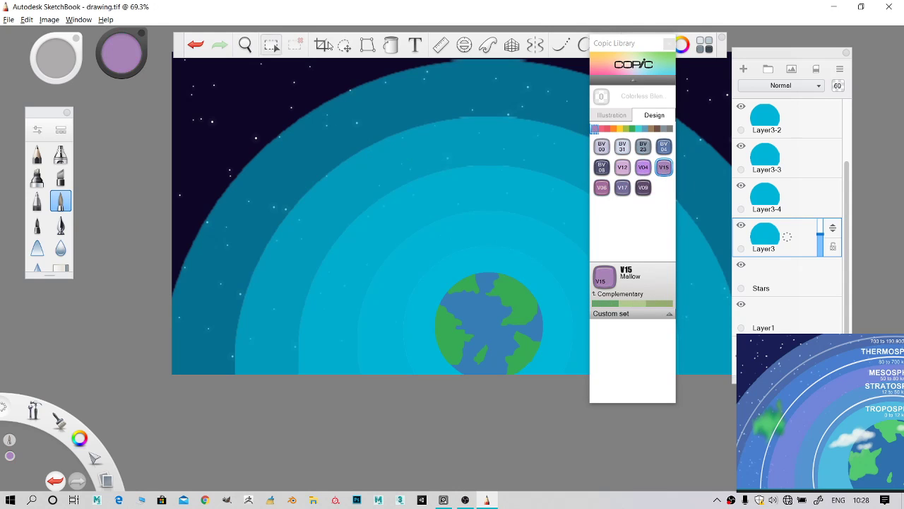
click(391, 46)
click(384, 126)
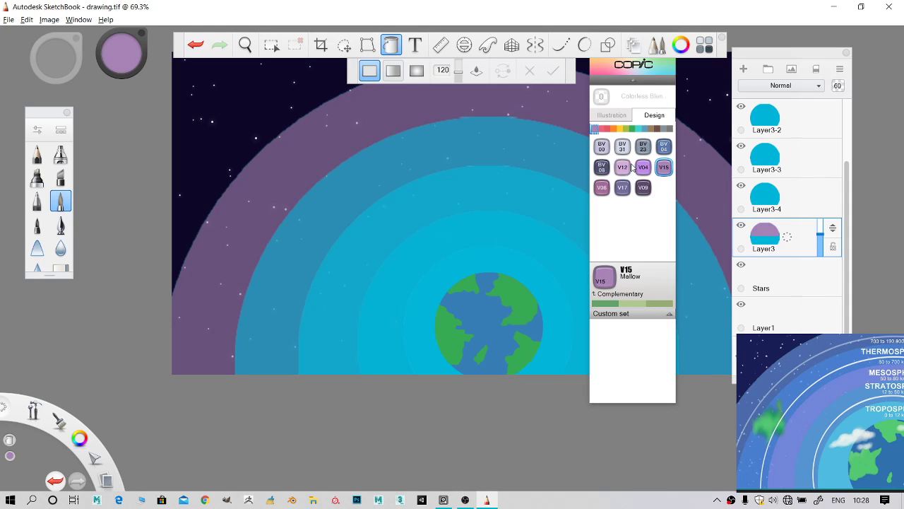
click(664, 147)
click(430, 103)
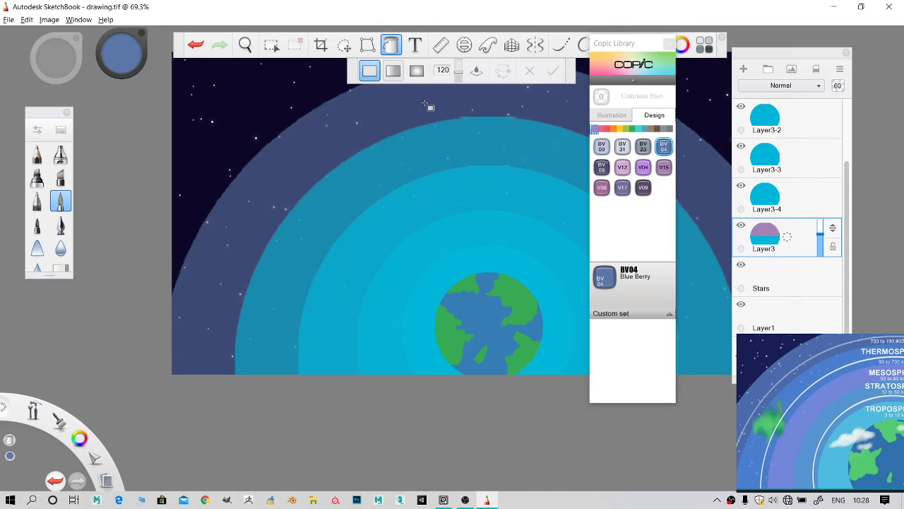
- Browse the Copic color families for a more suitable fill color for the outermost ring
click(643, 147)
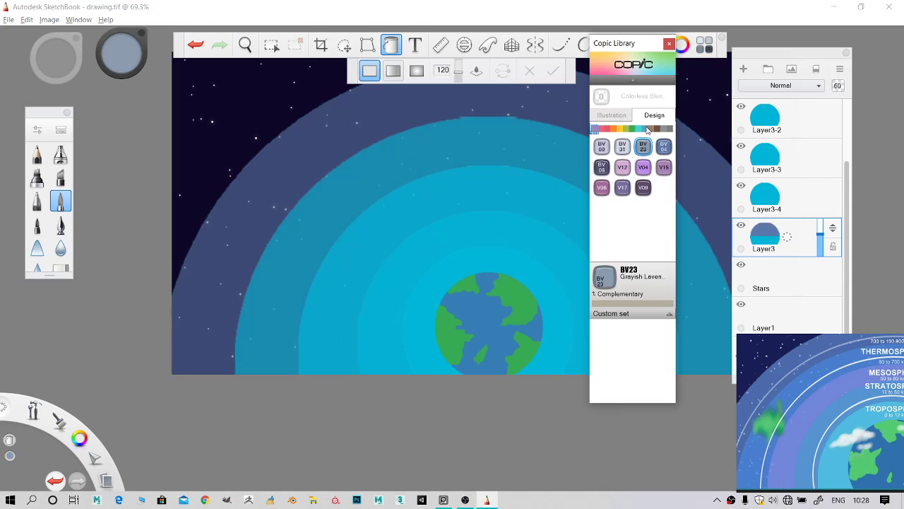
click(650, 130)
click(671, 129)
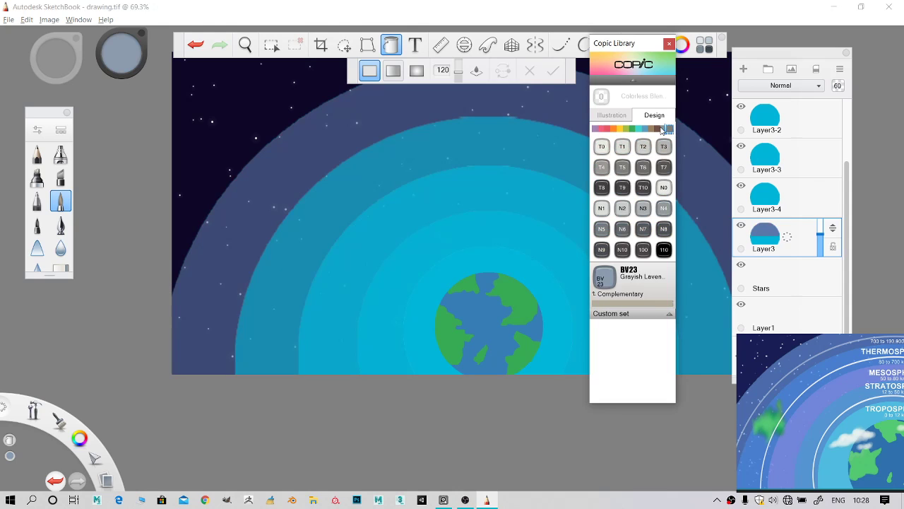
click(657, 128)
click(669, 127)
click(659, 127)
click(648, 129)
click(631, 128)
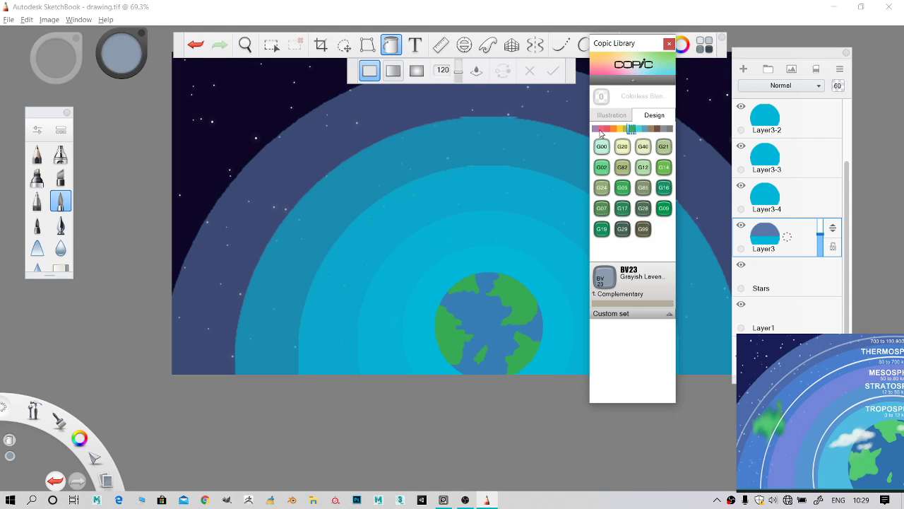
click(601, 131)
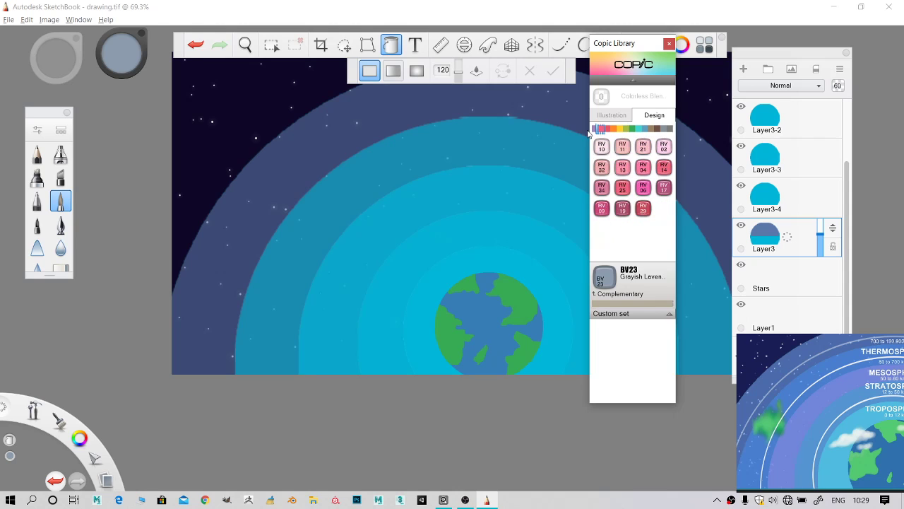
- Mix a muted violet-blue in the Color Editor and fill the outermost ring on Layer3 with it
click(681, 44)
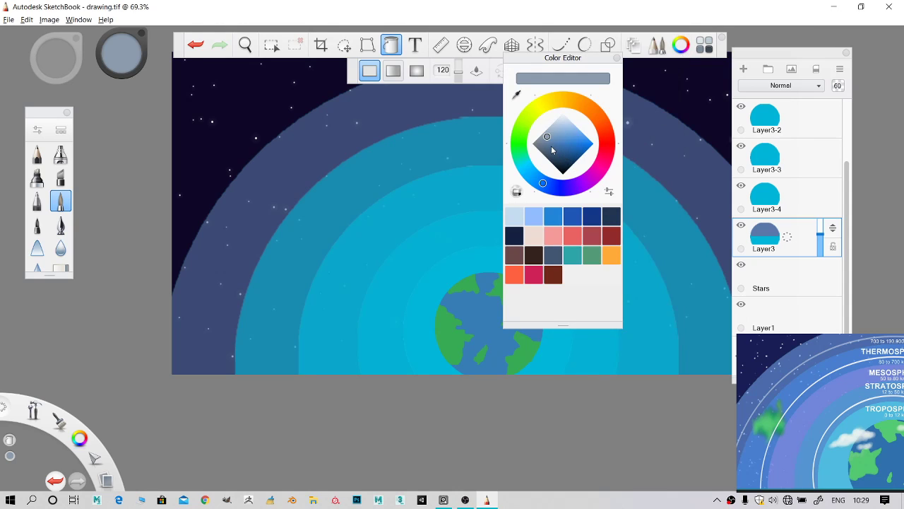
drag(551, 146, 569, 134)
click(567, 137)
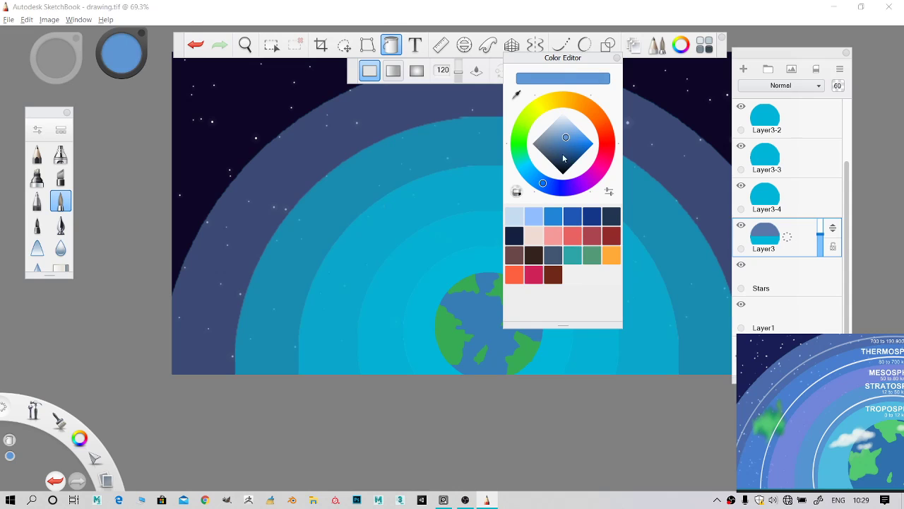
alt+click(428, 120)
mouse_move(564, 155)
mouse_down()
mouse_move(568, 147)
mouse_move(560, 151)
mouse_up()
drag(554, 185, 557, 187)
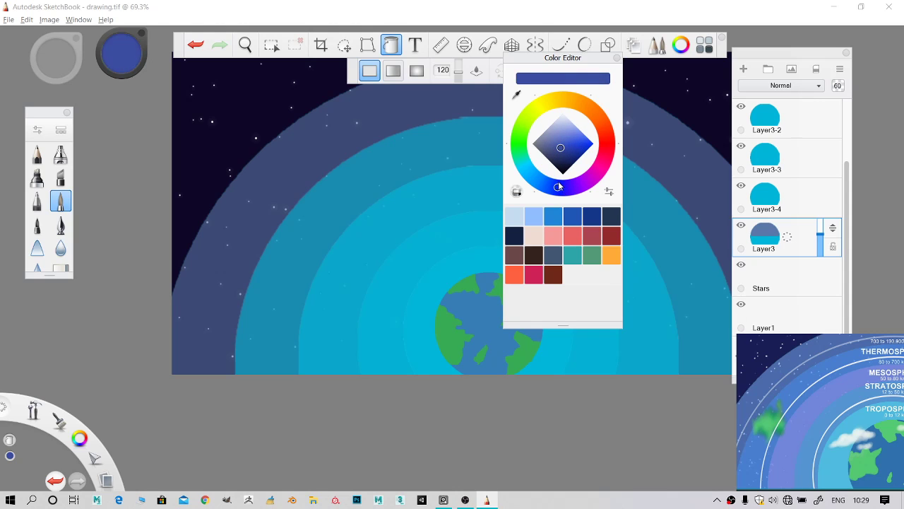
click(425, 157)
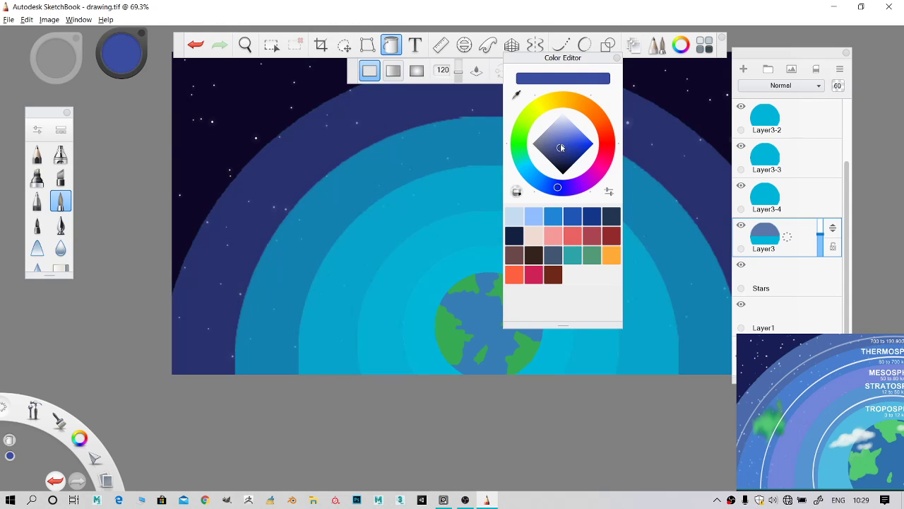
drag(561, 147, 554, 140)
click(417, 124)
scroll(416, 122, down, 1)
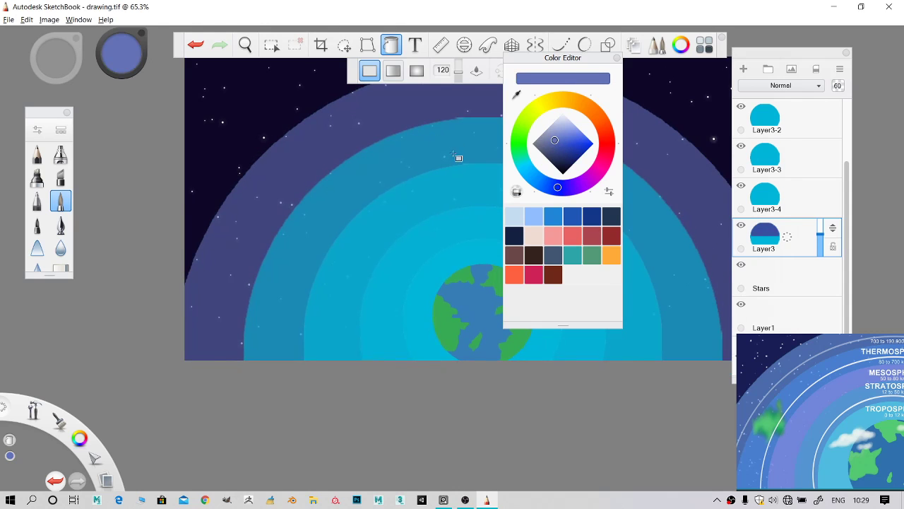
scroll(292, 237, down, 6)
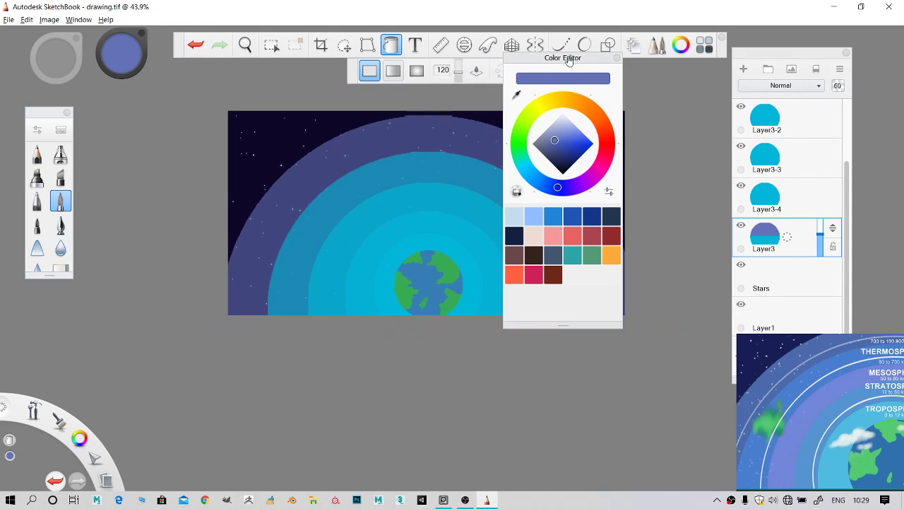
- Mix a medium-dark blue in the Color Editor and fill the second-outermost ring on Layer3-4 with it
drag(569, 61, 558, 132)
click(789, 199)
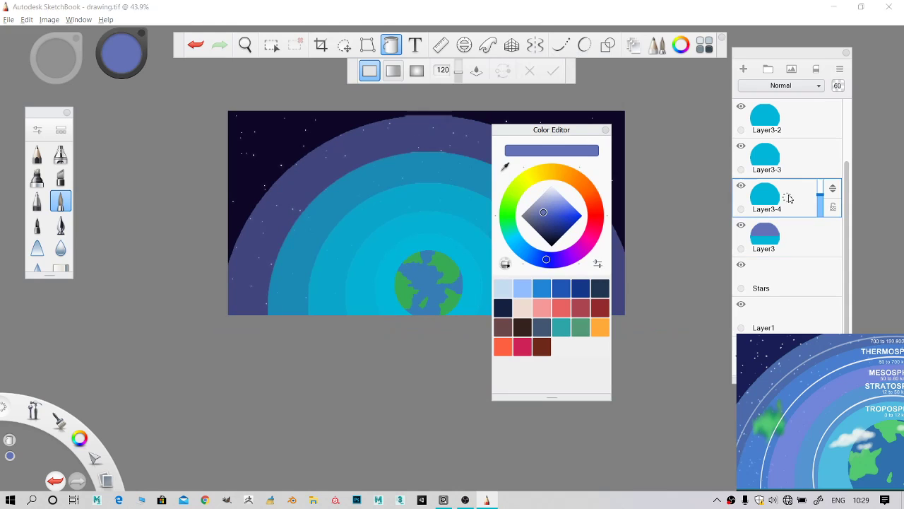
click(561, 212)
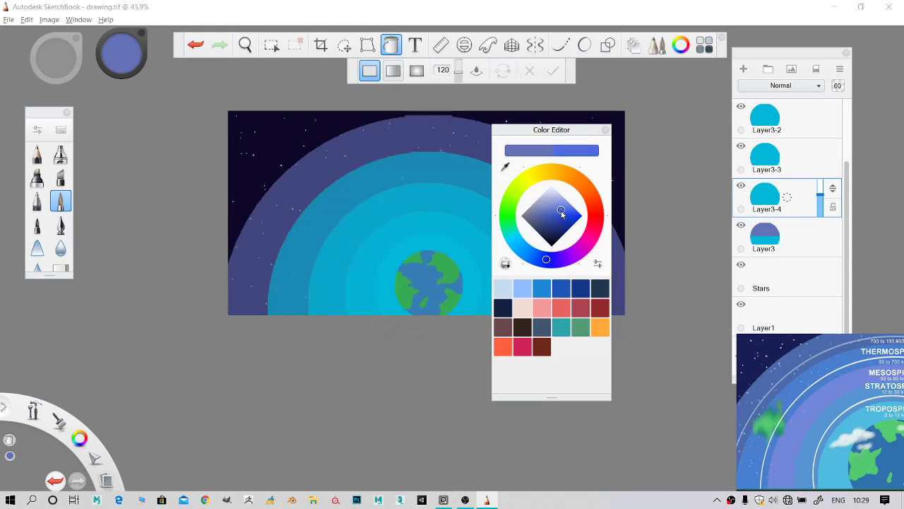
click(434, 169)
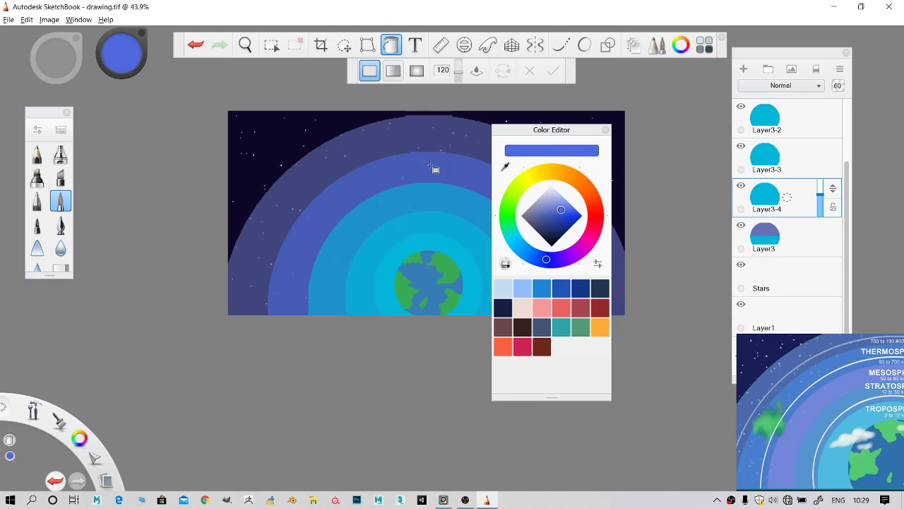
click(564, 212)
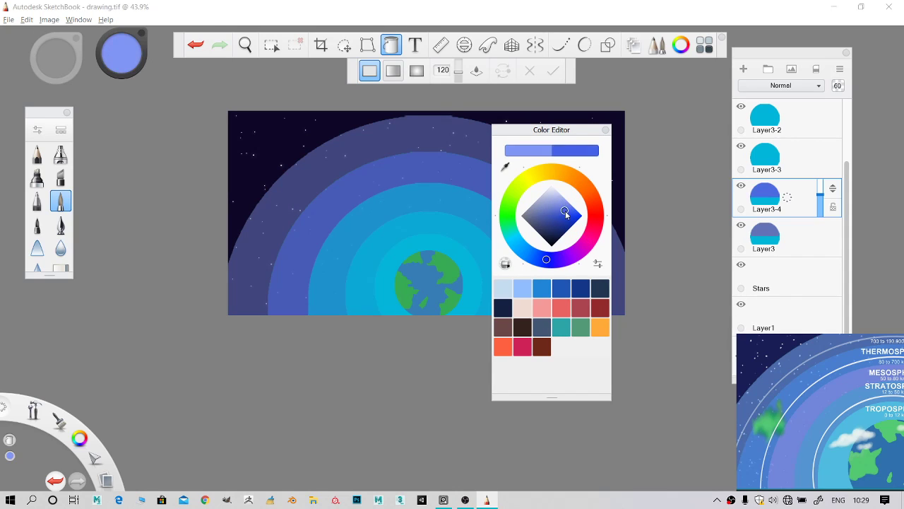
drag(565, 212, 552, 212)
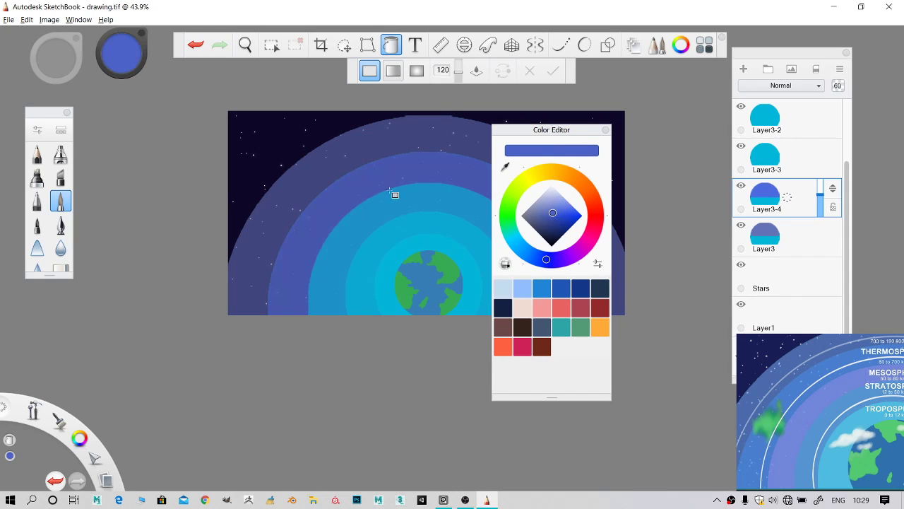
click(549, 218)
click(385, 182)
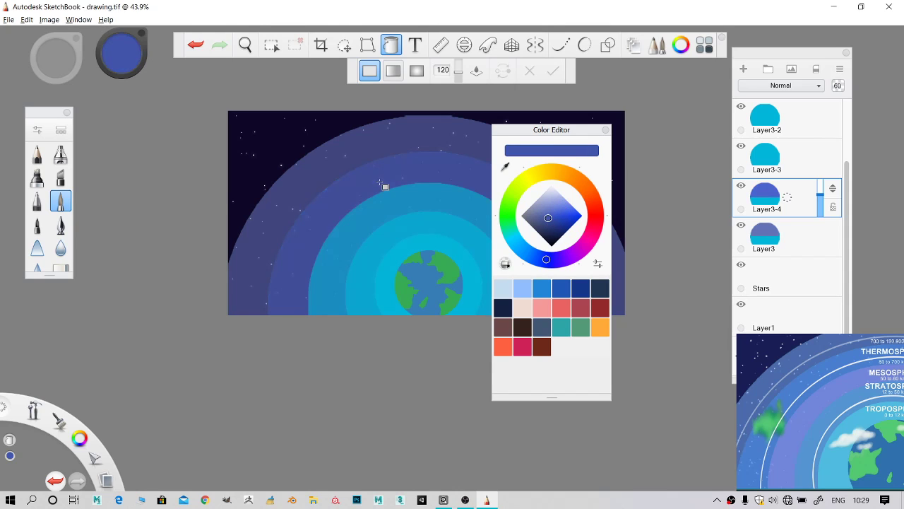
click(606, 130)
- Make Layer3-3 the active layer and display the Copic Library beside the layer list
click(790, 143)
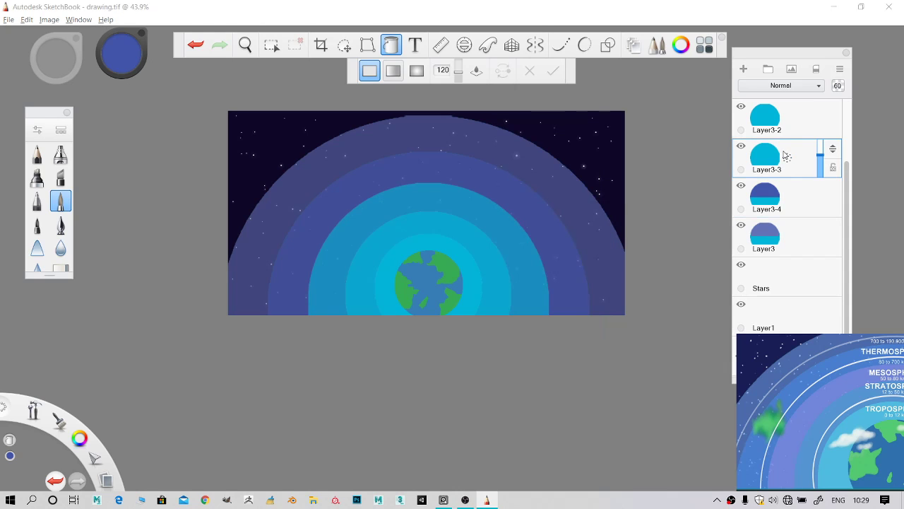
click(699, 48)
click(699, 48)
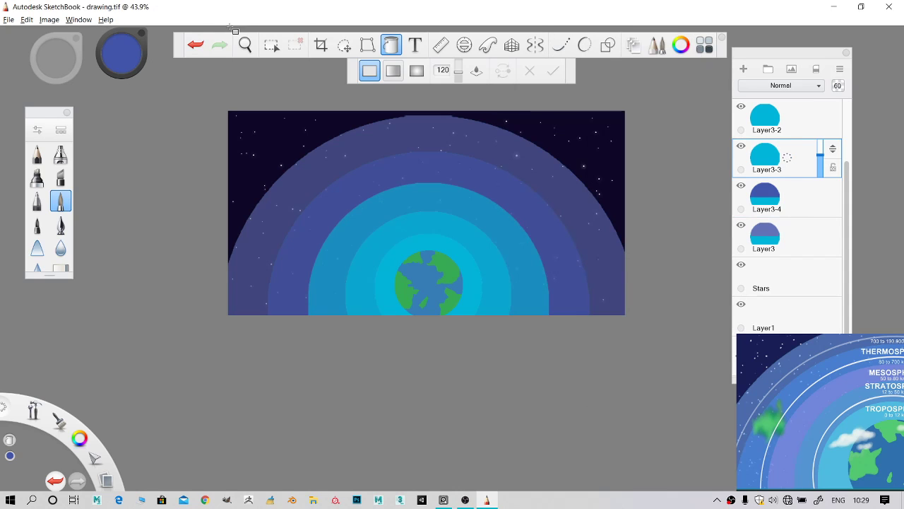
click(79, 19)
click(102, 154)
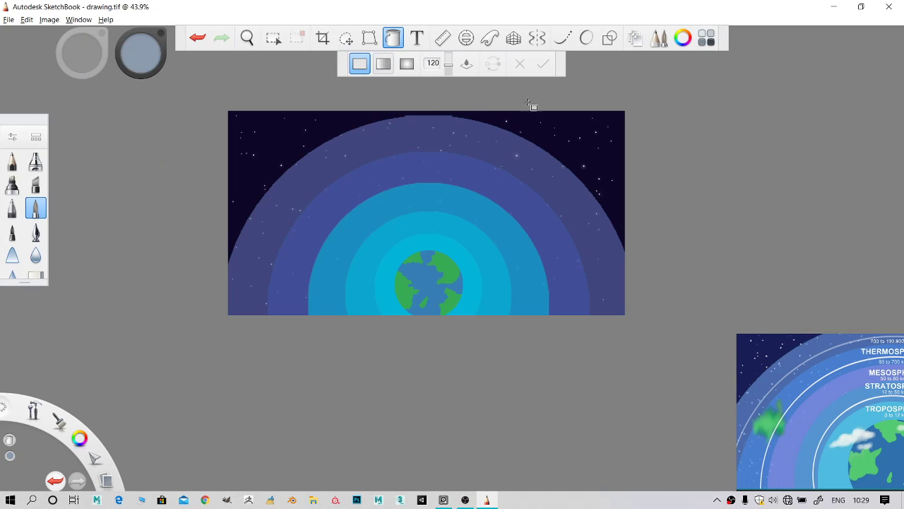
click(708, 41)
drag(836, 100, 728, 80)
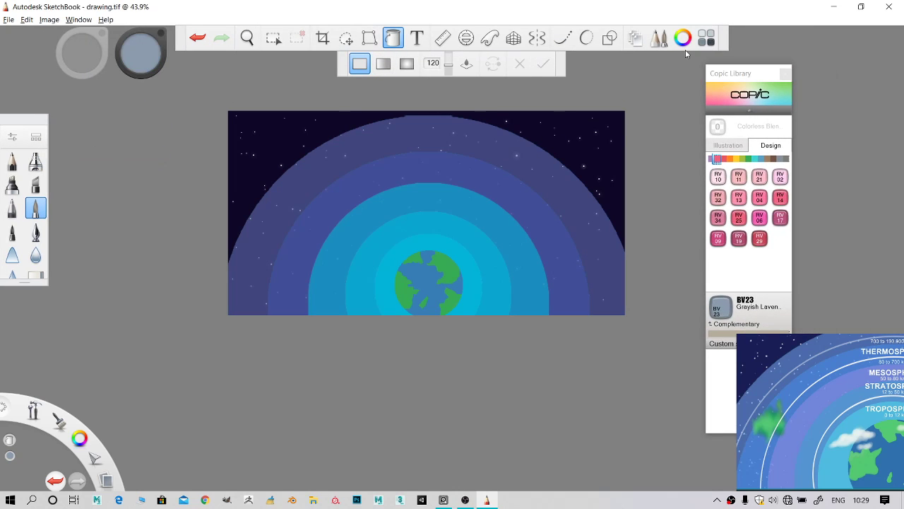
click(635, 38)
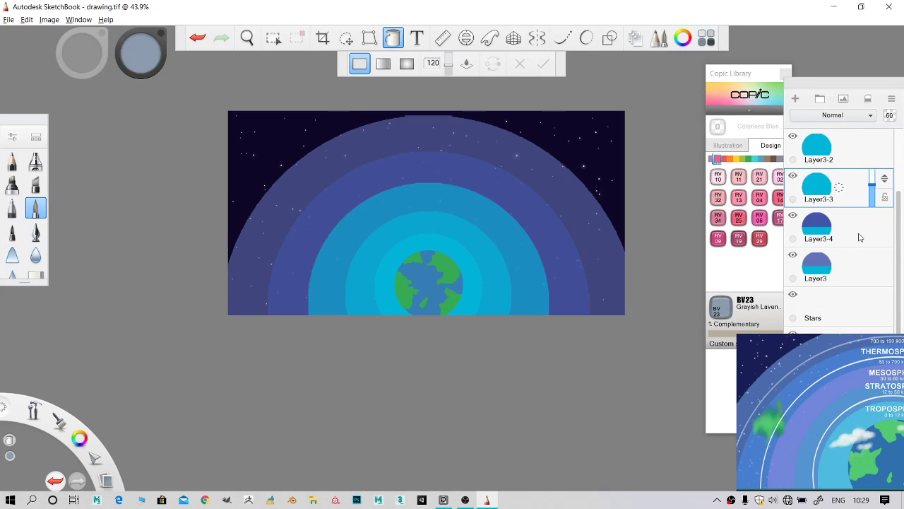
- Fill the middle ring on Layer3-3 with the Copic Illustration color Lilac V04 and set the layer's opacity to 43
click(793, 174)
click(794, 175)
click(707, 44)
click(707, 43)
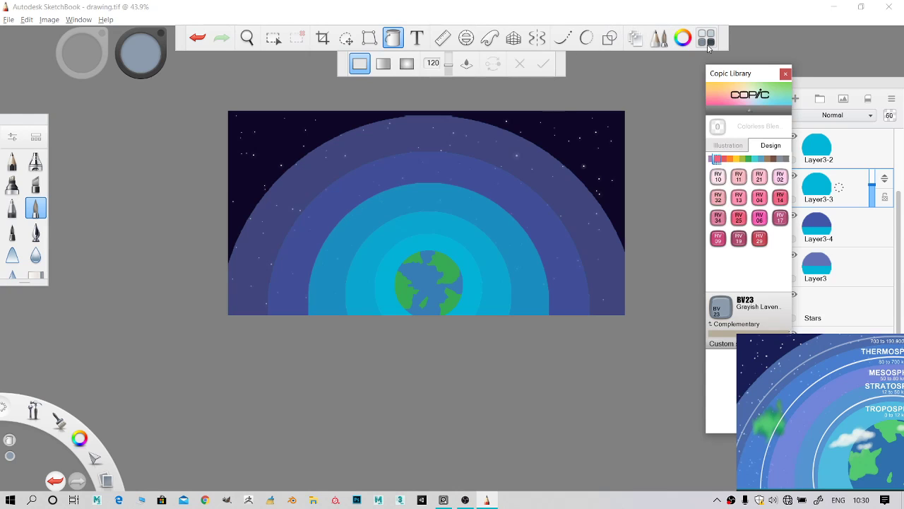
click(728, 146)
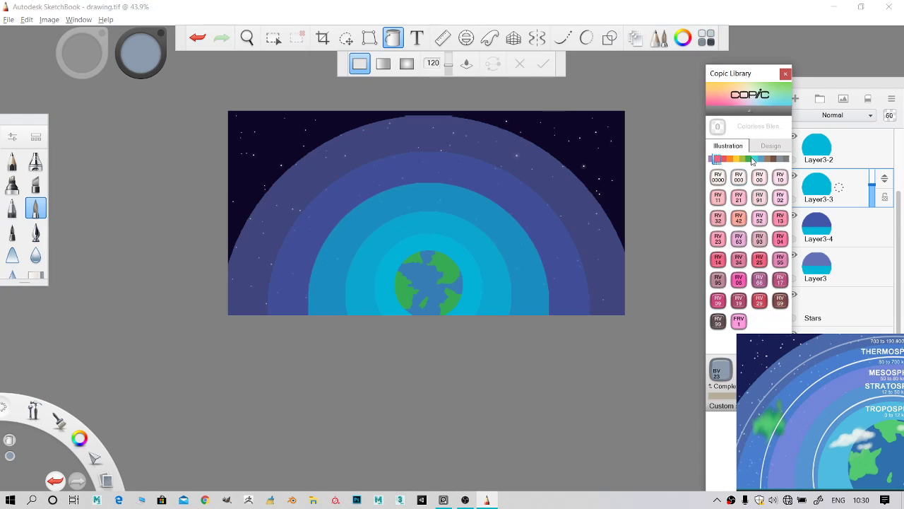
drag(745, 76, 676, 69)
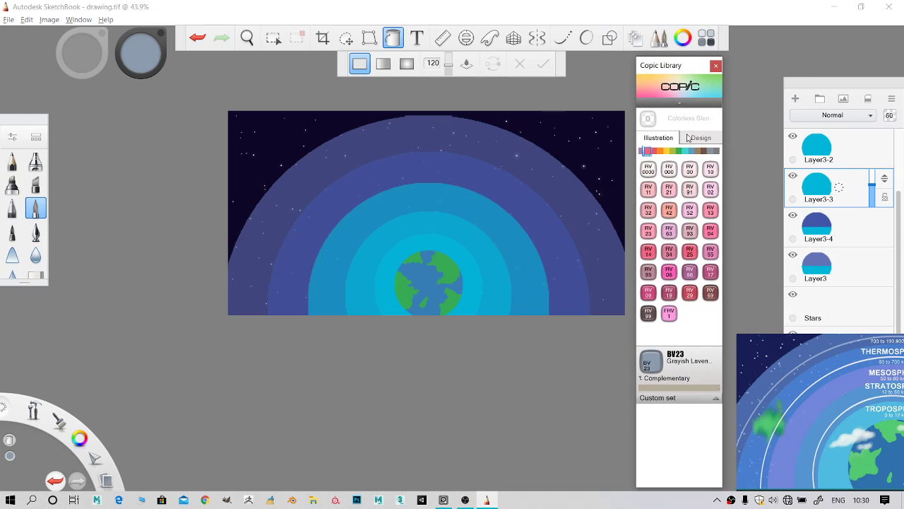
click(643, 152)
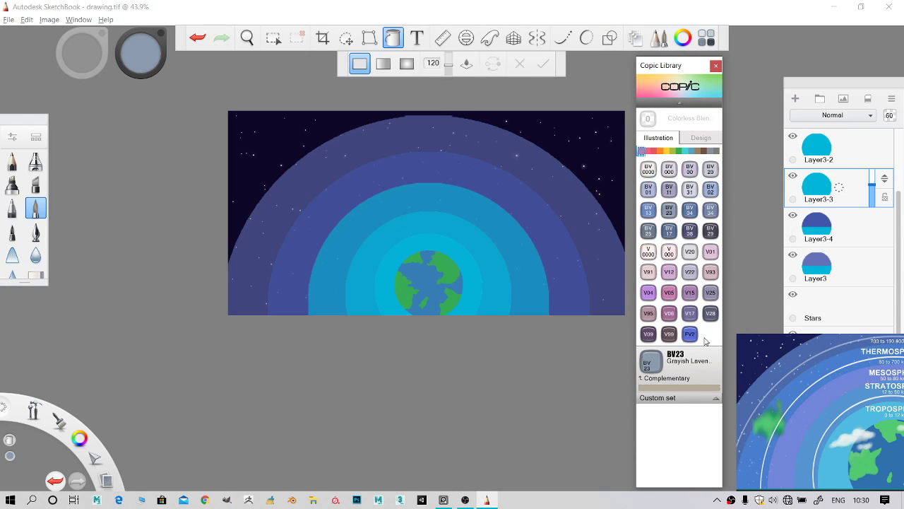
click(649, 292)
click(453, 207)
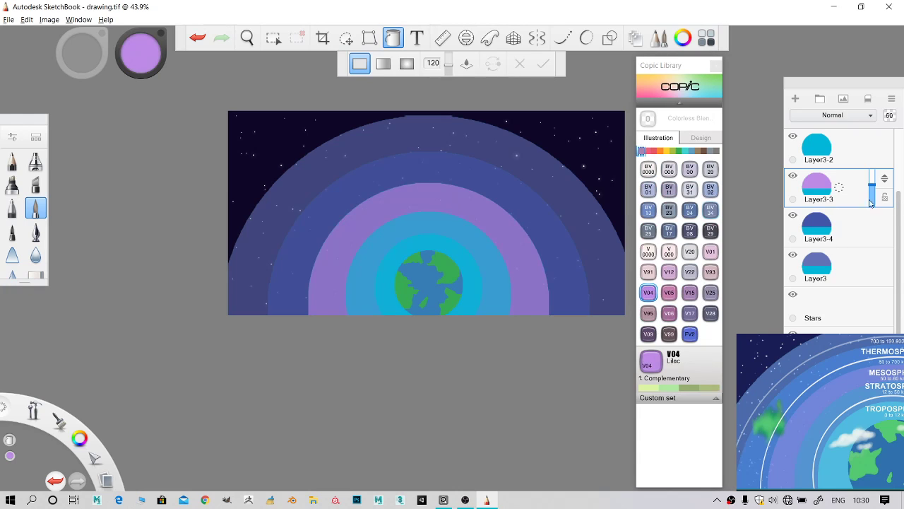
drag(871, 202, 873, 192)
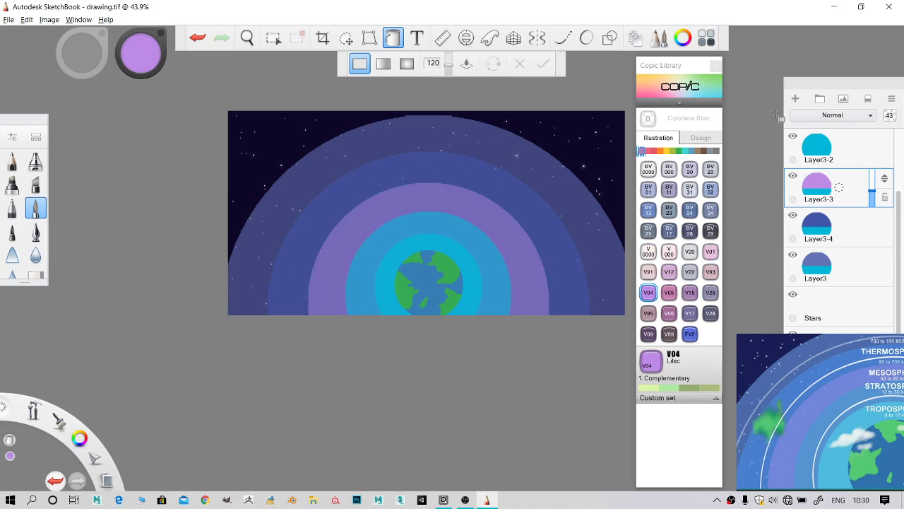
- Fill the ring on Layer3-2, just inside the lilac one, with Copic Peacock Blue B06
click(840, 218)
click(838, 157)
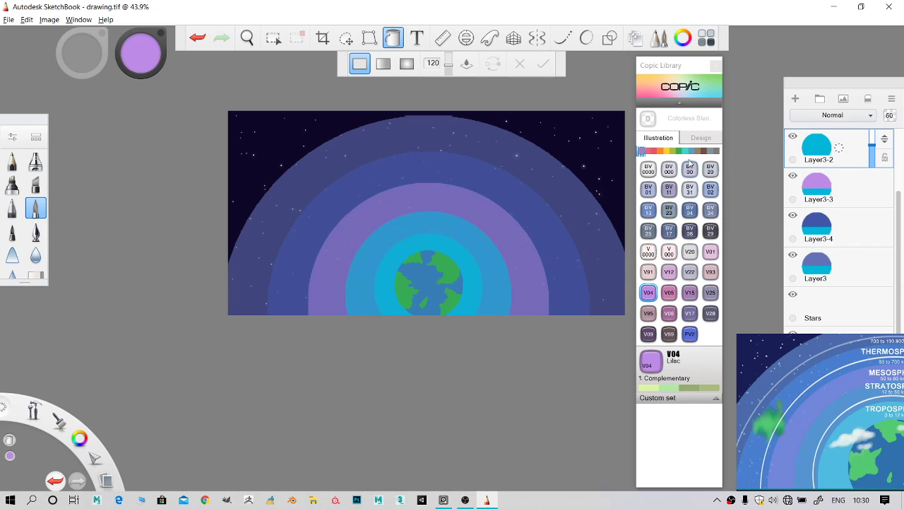
click(706, 152)
click(691, 151)
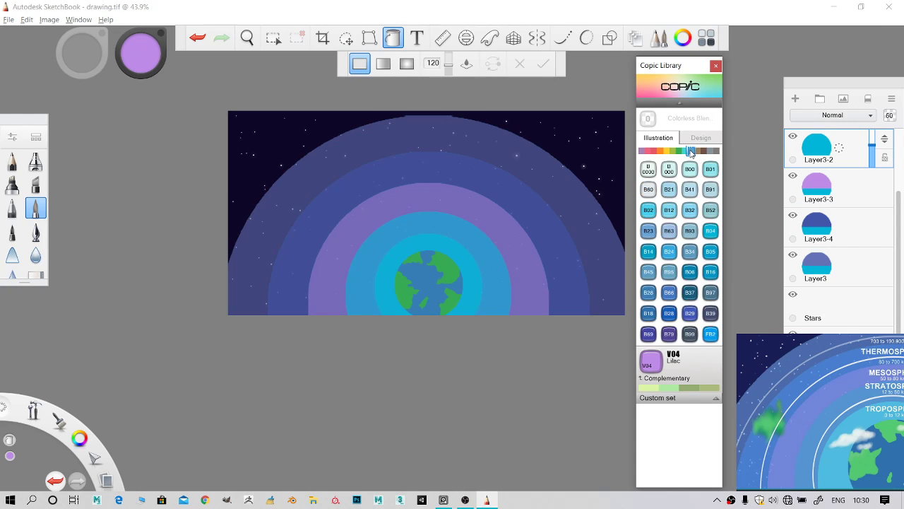
click(690, 271)
click(422, 267)
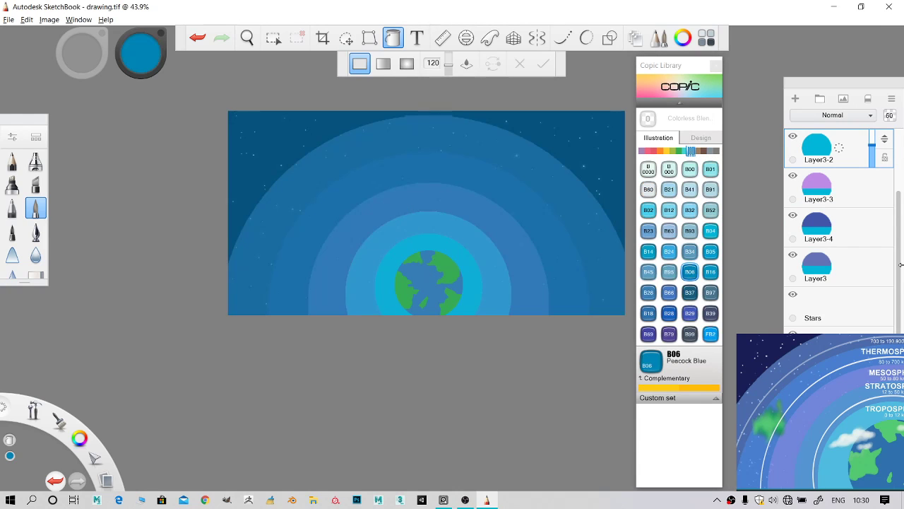
key(ctrl+z)
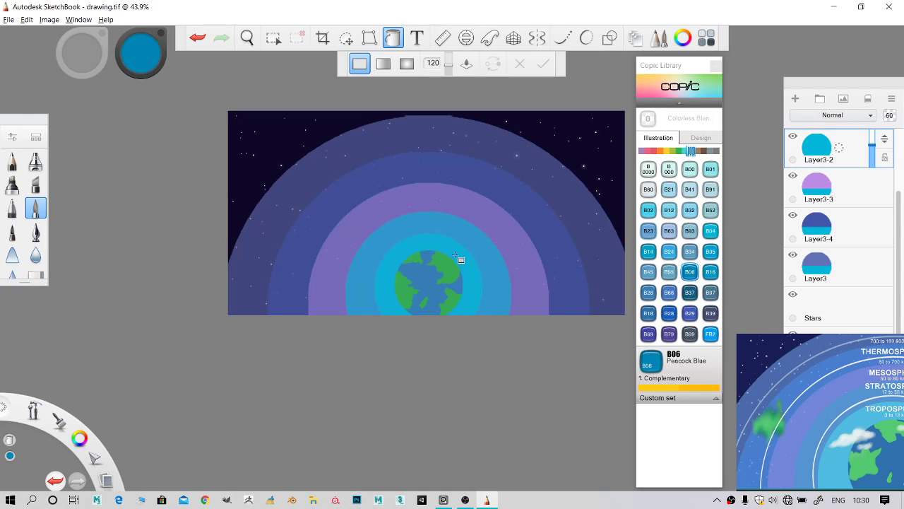
click(455, 256)
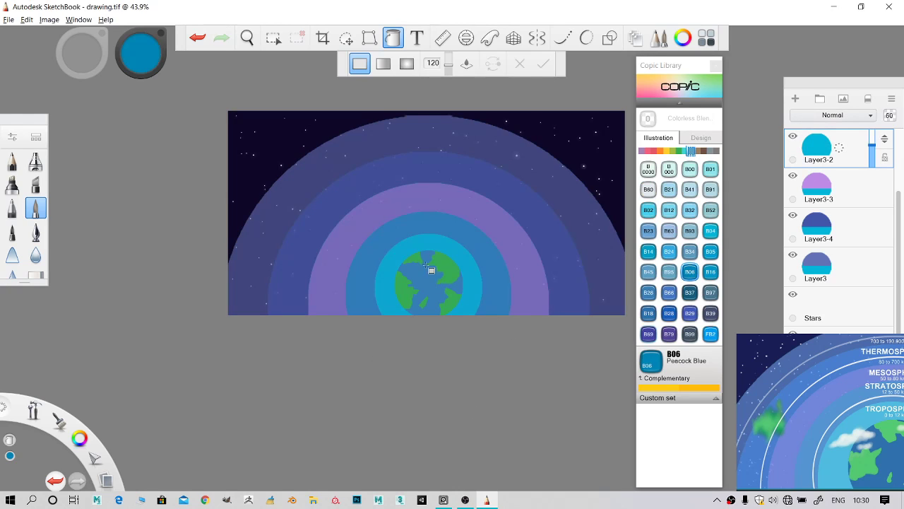
- Check which rings Layer3-1 and Layer3 hold by toggling their visibility, leaving Layer3 active
scroll(427, 265, down, 3)
scroll(391, 333, up, 1)
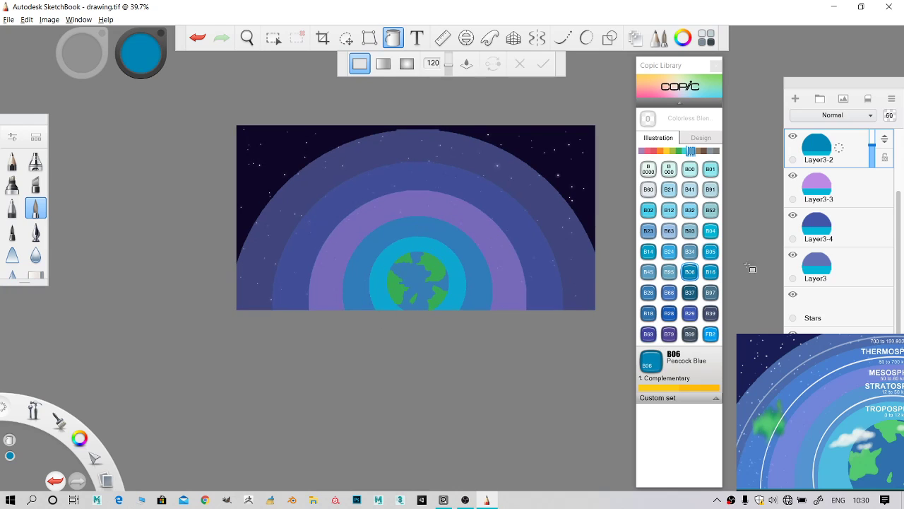
scroll(834, 233, up, 2)
click(834, 183)
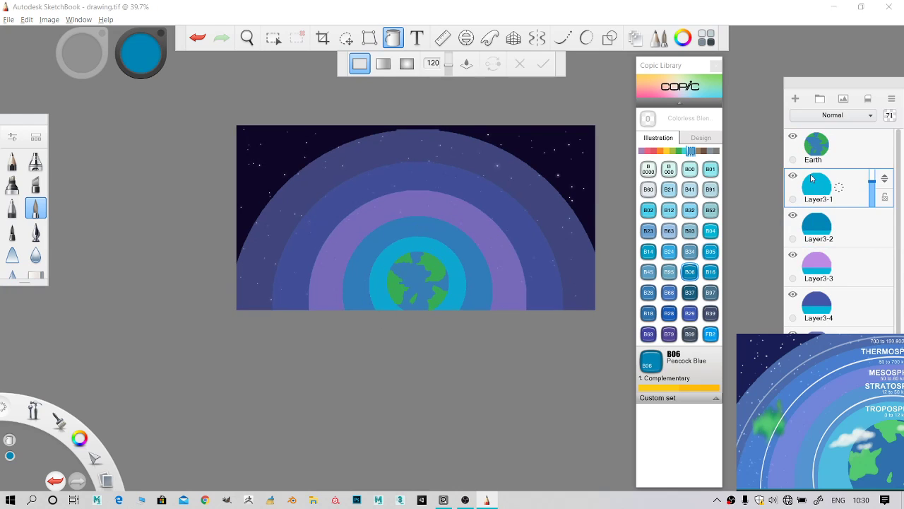
click(794, 176)
click(793, 176)
scroll(820, 229, down, 2)
click(822, 278)
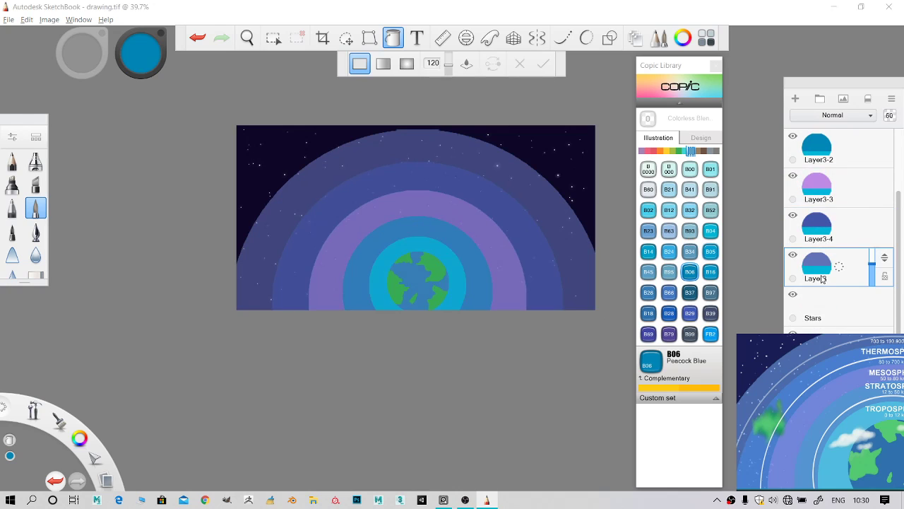
click(793, 255)
click(794, 255)
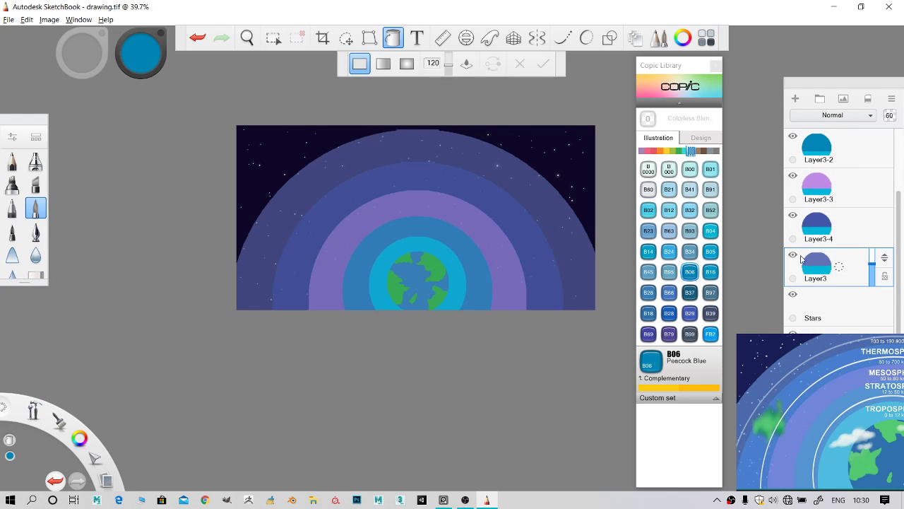
- Try the Copic colors Iris B79, B69 and Lilac V04 as fills for the outermost ring on Layer3
click(677, 333)
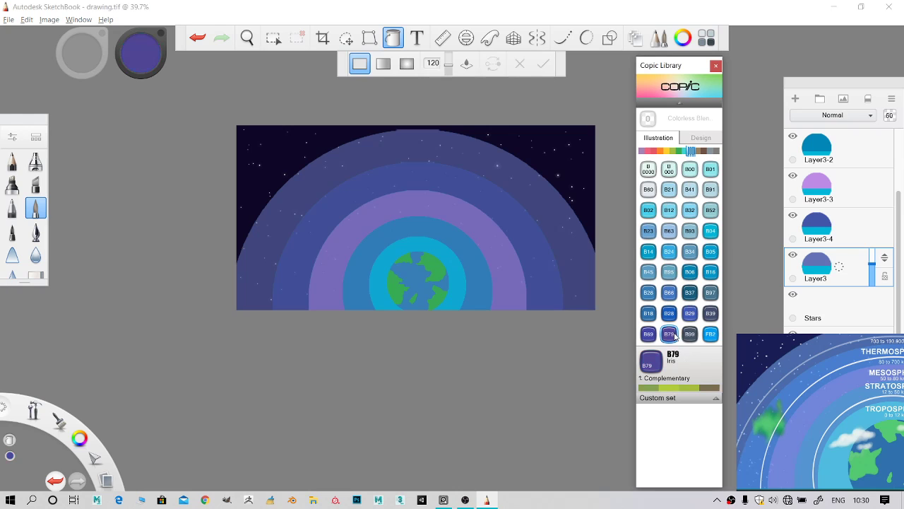
click(497, 166)
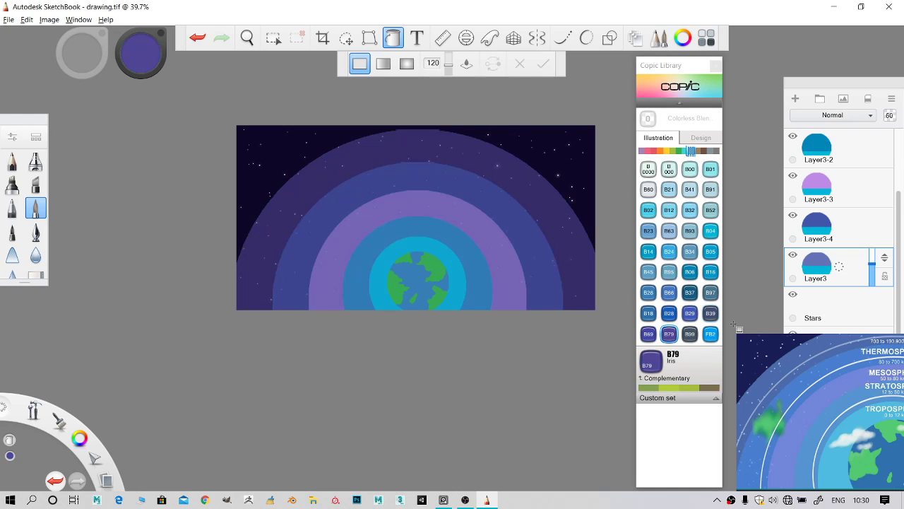
click(655, 334)
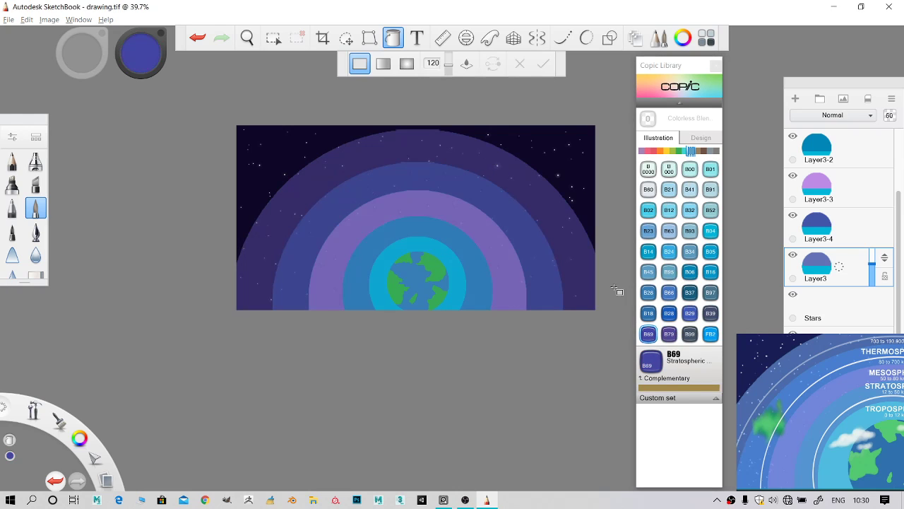
click(708, 331)
click(669, 313)
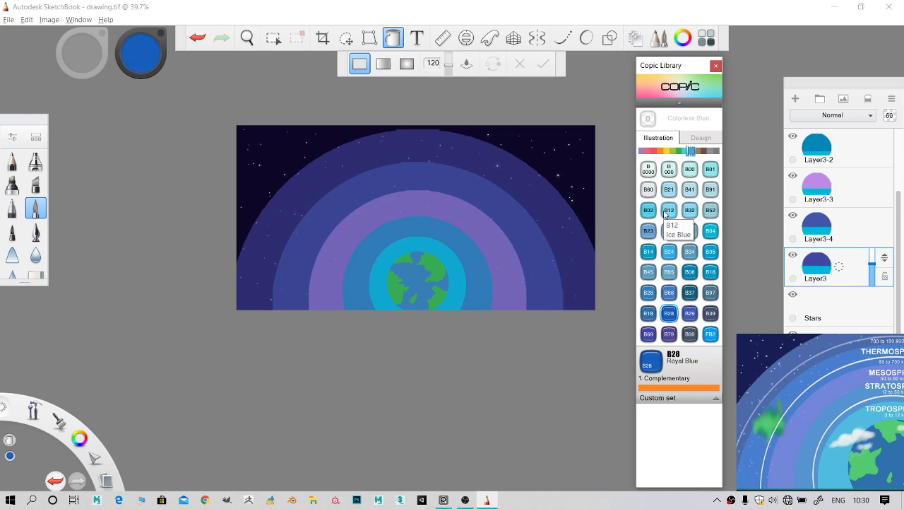
click(642, 151)
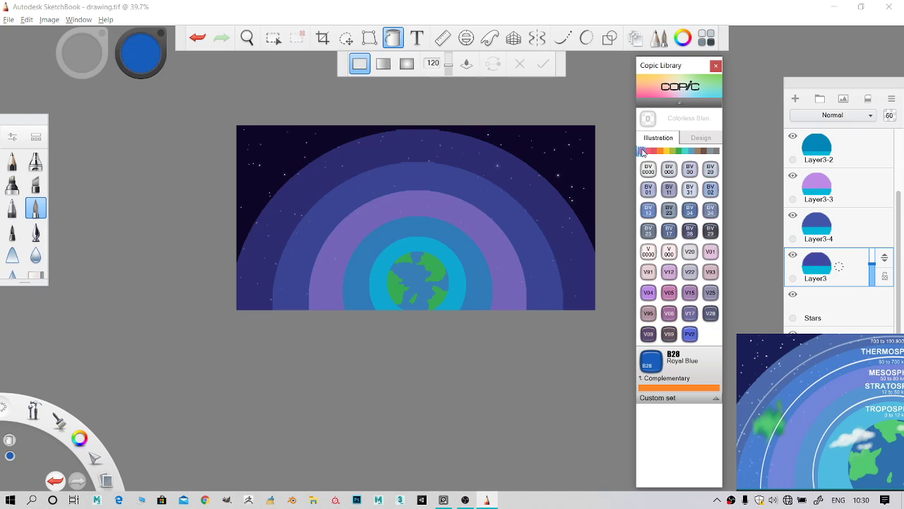
click(648, 297)
click(520, 188)
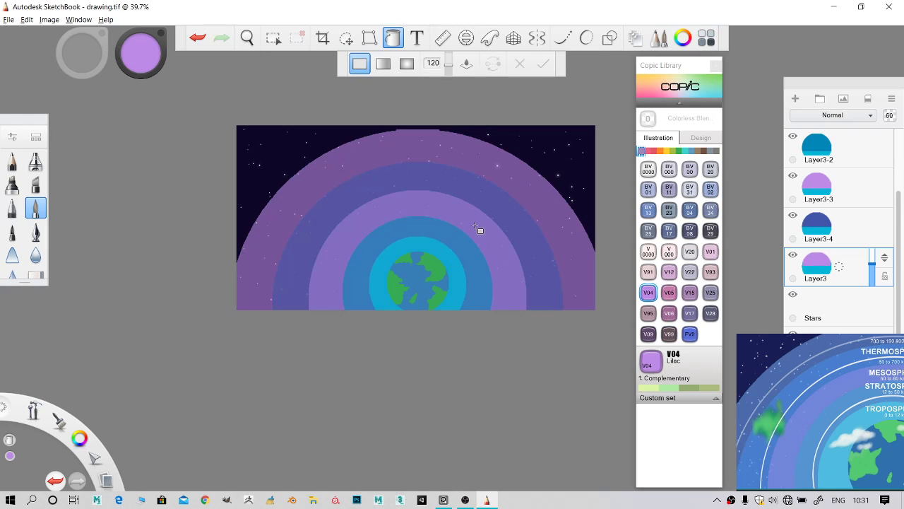
- Fill the outermost ring on Layer3 with the Copic blue B34
click(673, 151)
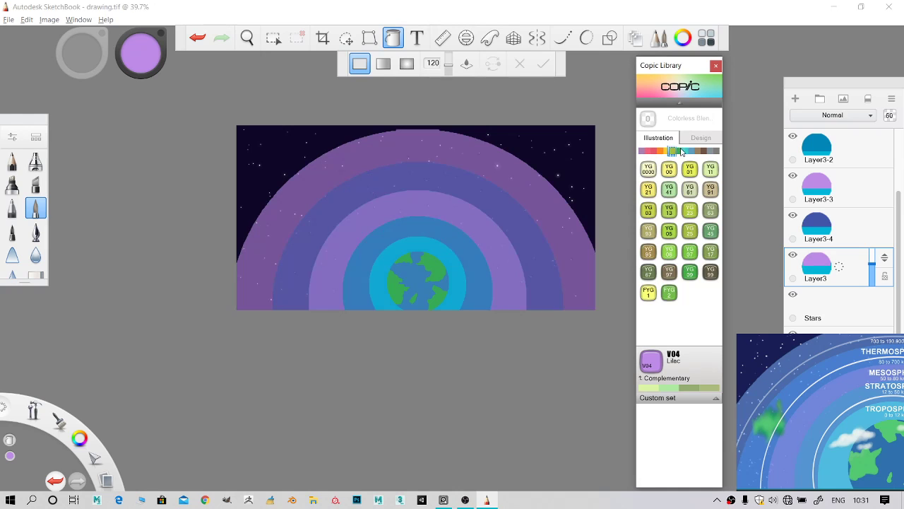
click(692, 152)
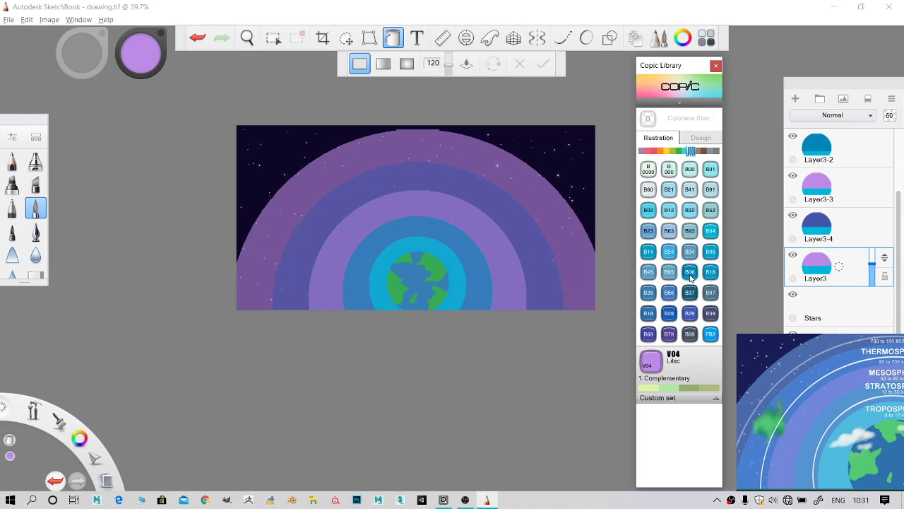
click(691, 253)
click(536, 205)
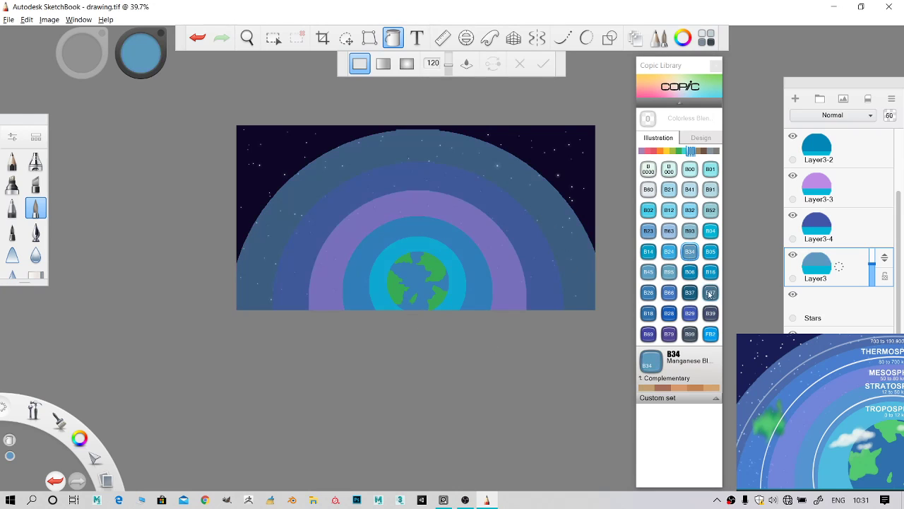
- Try the Copic colors Clematis B66, Cobalt Blue B26 and Iris B79 as fills for the outermost ring on Layer3
click(673, 295)
click(585, 237)
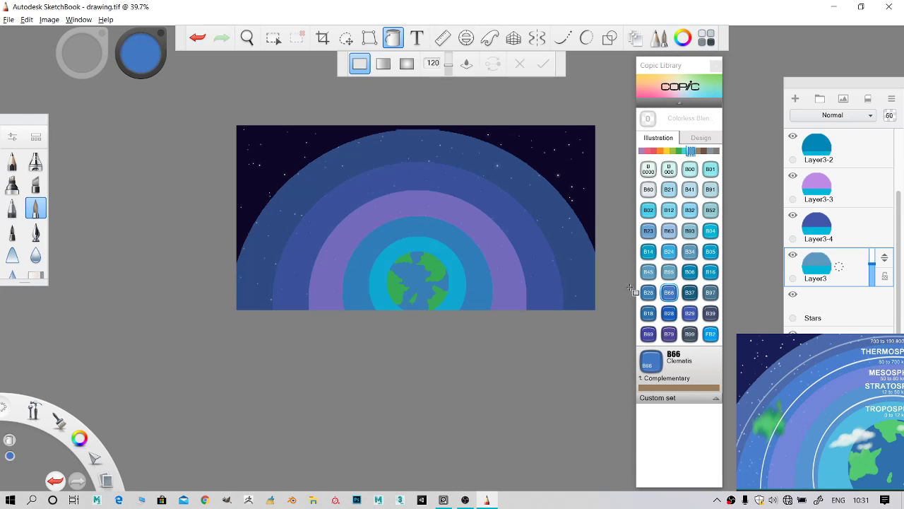
click(645, 292)
click(569, 226)
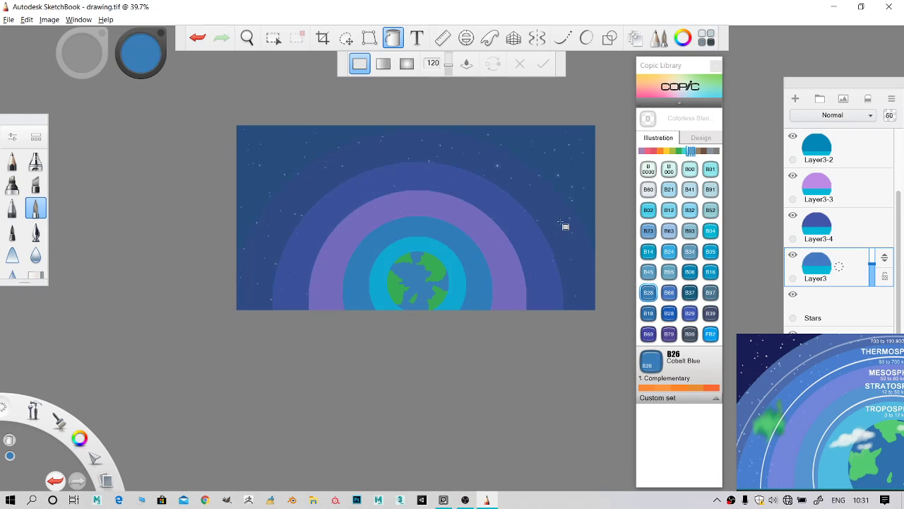
key(ctrl+z)
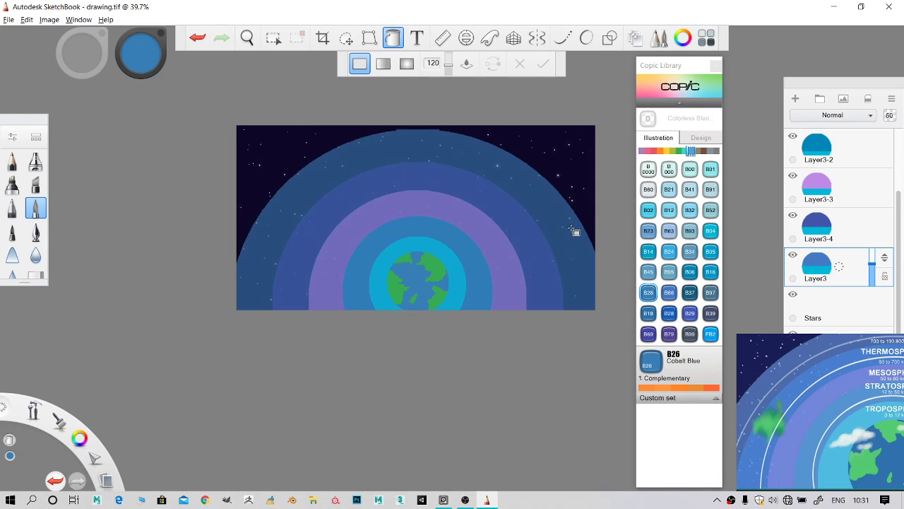
click(671, 335)
click(573, 225)
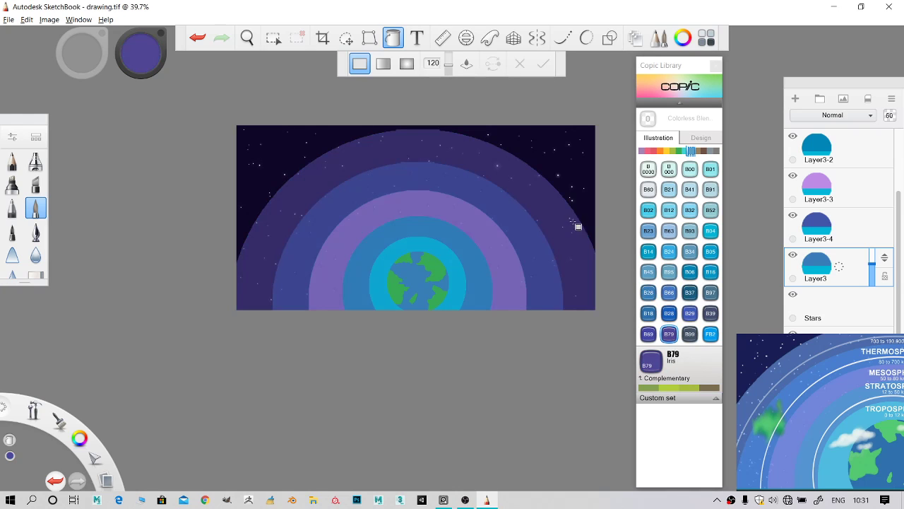
- Fill the outermost ring on Layer3 with Copic Clematis B66
click(669, 291)
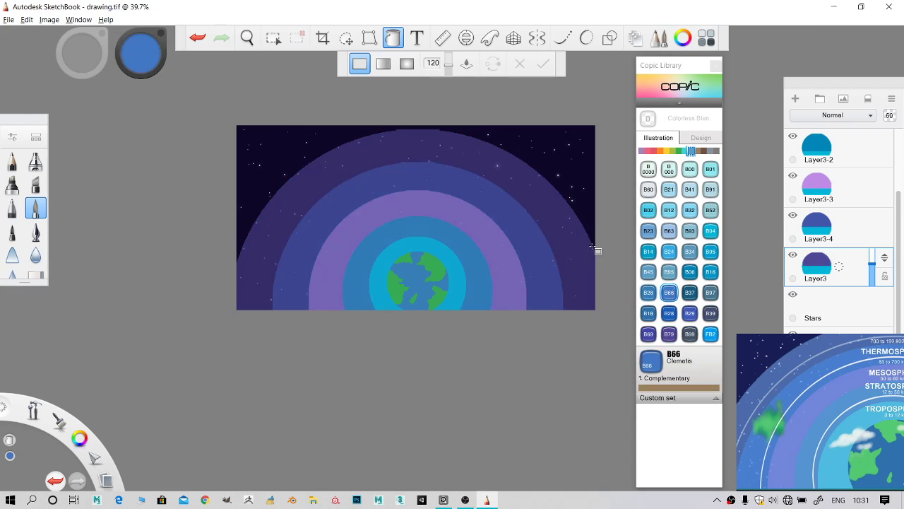
click(576, 243)
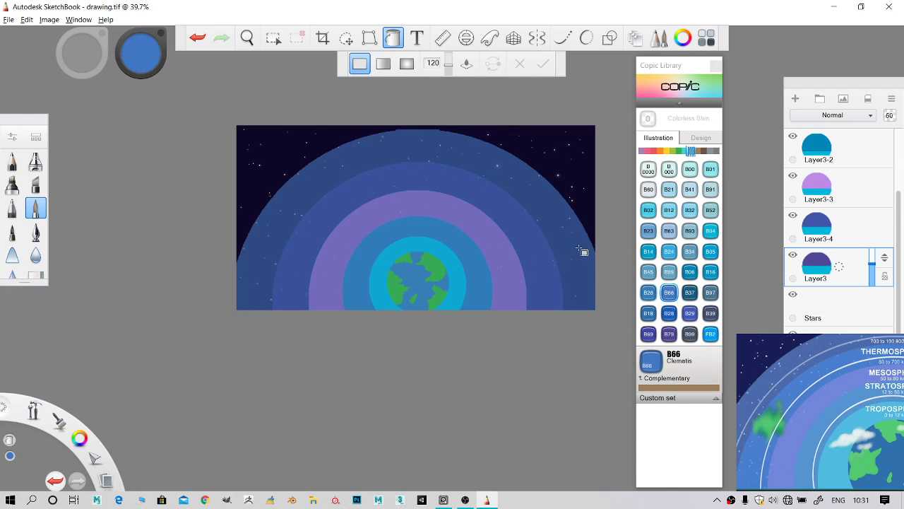
- Make Layer3-4 active and toggle its visibility to check which ring it holds
click(844, 221)
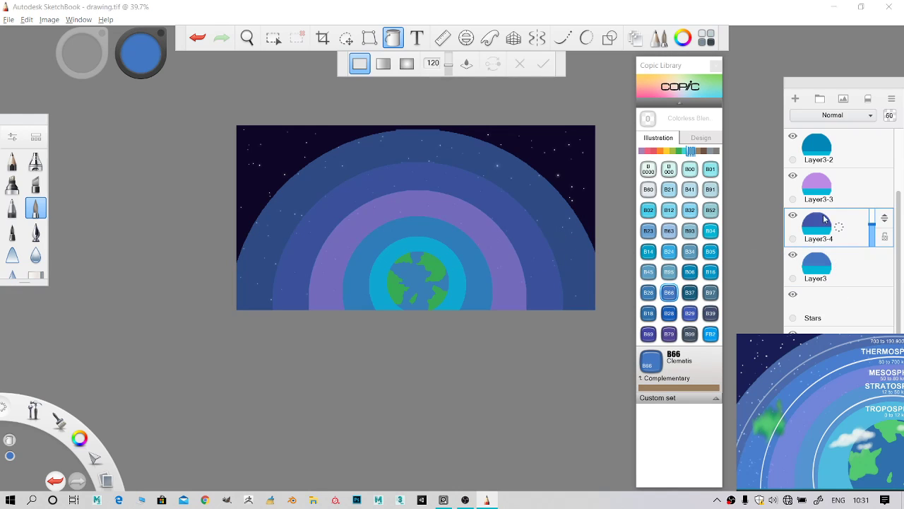
click(792, 215)
click(793, 214)
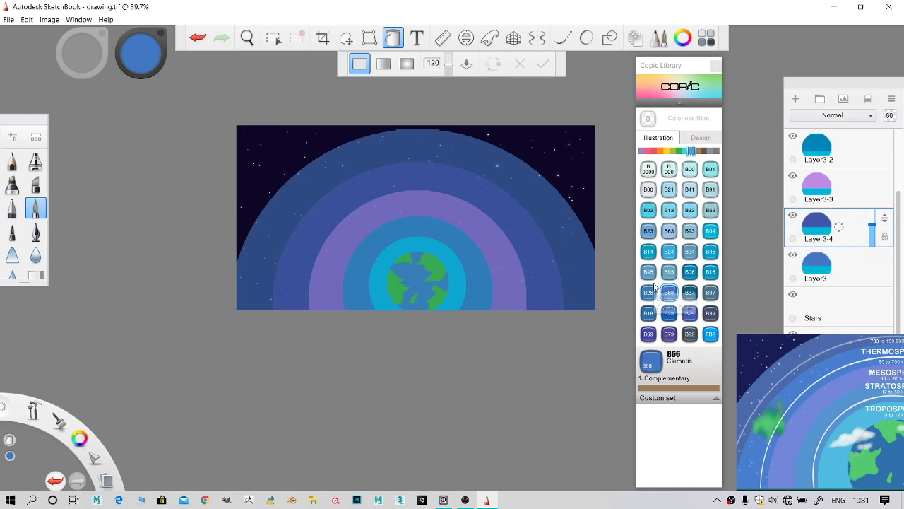
- Try Copic Peacock Blue B06 and Tahitian Blue B04 as fills for the Layer3-4 ring, undoing the B04 fill
click(690, 271)
click(458, 182)
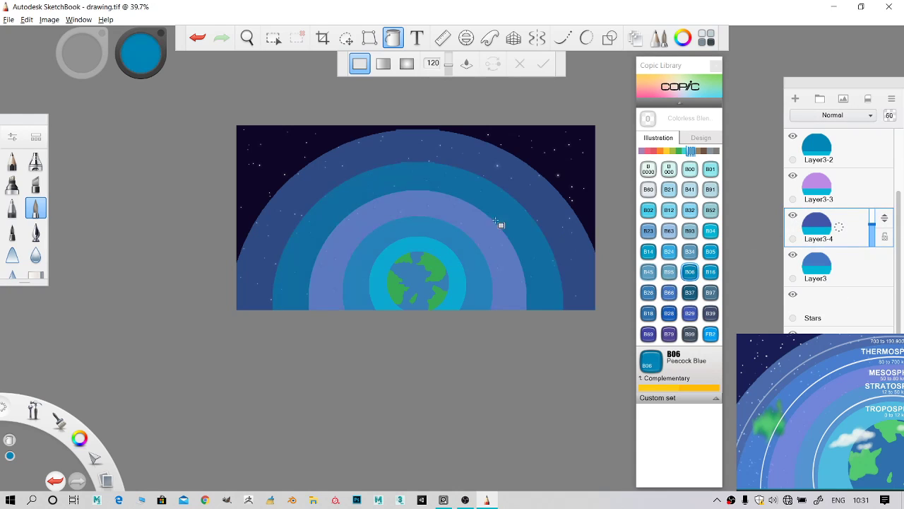
click(710, 231)
click(554, 226)
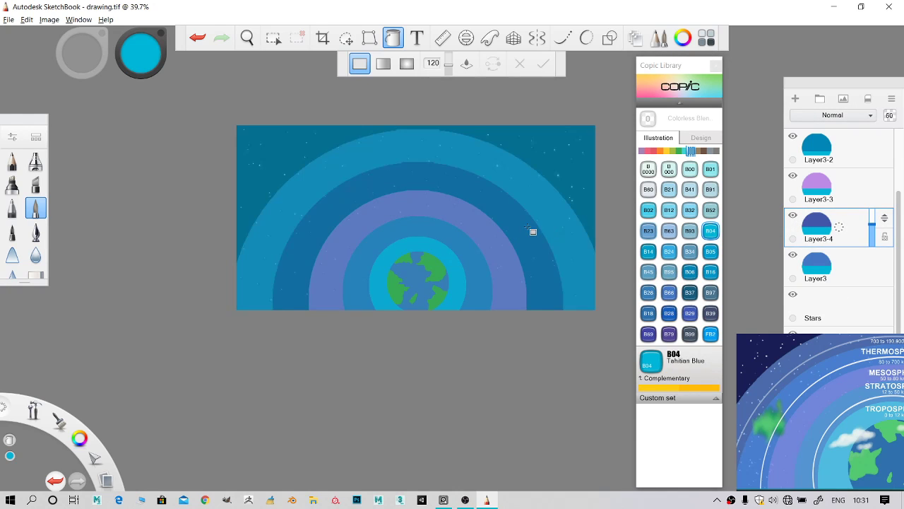
key(ctrl+z)
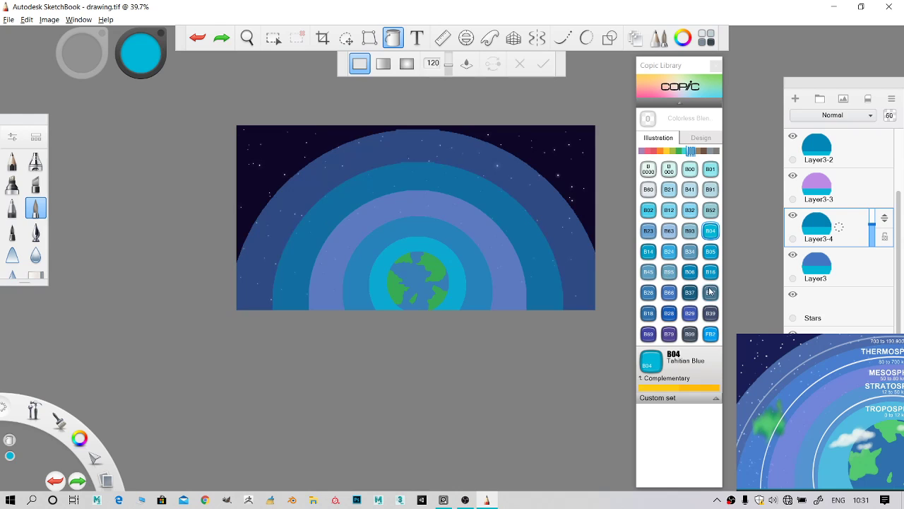
- Fill the second-outermost ring on Layer3-4 with Copic Clematis B66 and close the Copic Library
click(669, 291)
click(540, 250)
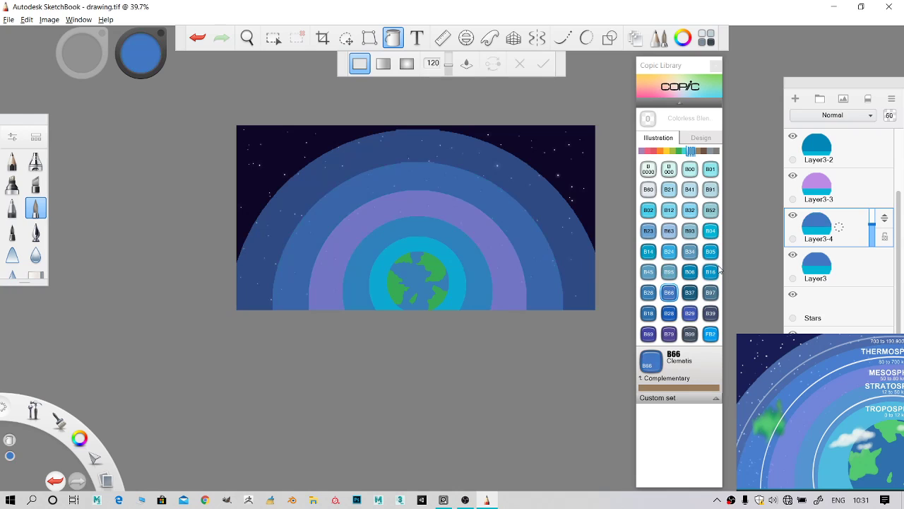
scroll(452, 262, down, 1)
scroll(417, 226, down, 1)
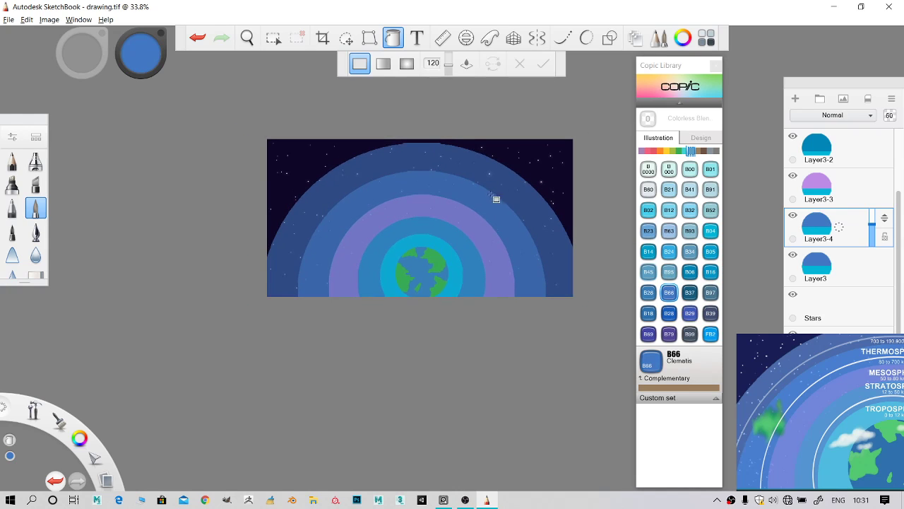
click(716, 66)
- Fine-tune the opacity of Layer3-4 and Layer3, and set the opacity of the lilac ring's Layer3-3 to 38%
drag(876, 226, 877, 229)
click(862, 254)
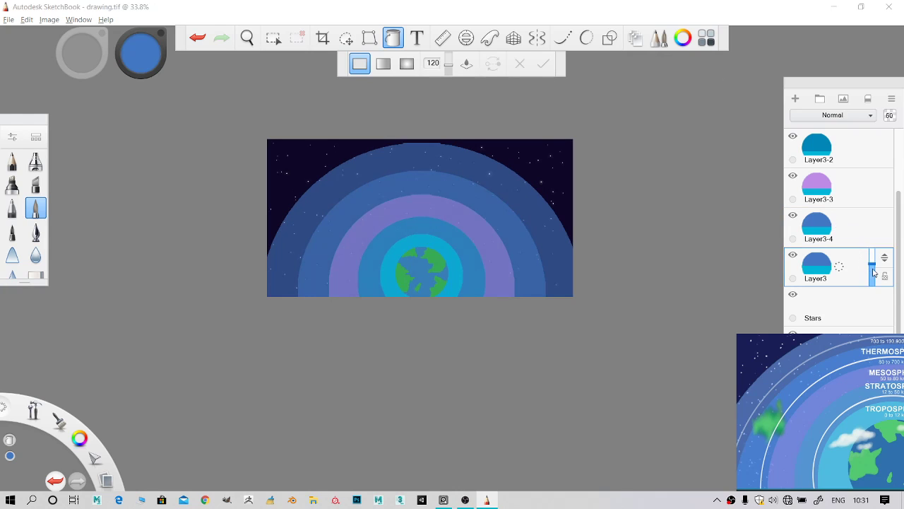
drag(874, 272, 874, 264)
click(858, 194)
drag(876, 195, 873, 196)
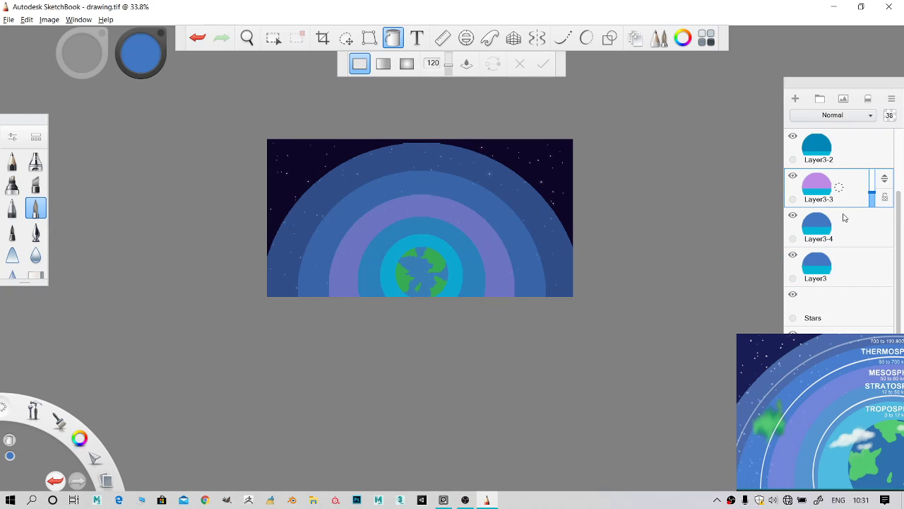
- Set the opacity of Layer3-2 to 43% and of Layer3-1, the innermost ring around Earth, to 60%
scroll(844, 218, up, 2)
click(855, 223)
mouse_move(872, 230)
mouse_down()
mouse_move(874, 239)
mouse_move(877, 232)
mouse_up()
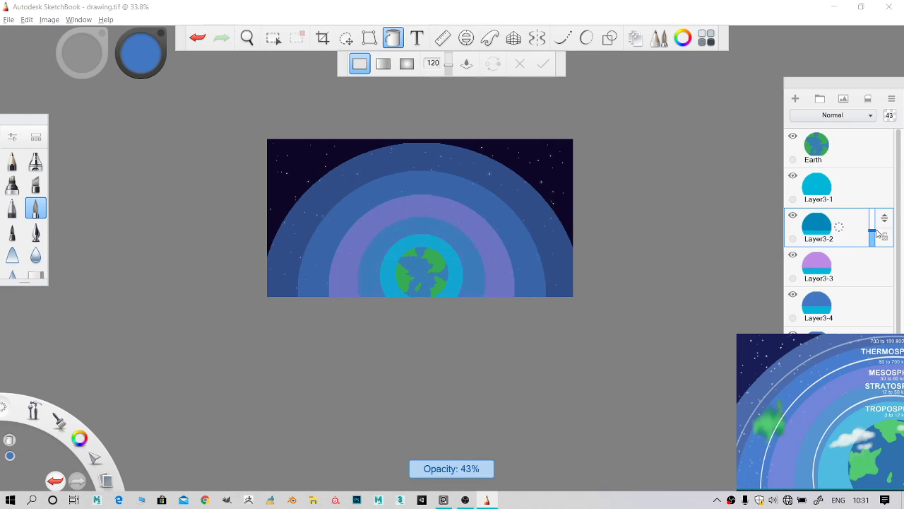
click(861, 188)
drag(875, 196, 876, 188)
scroll(503, 236, down, 5)
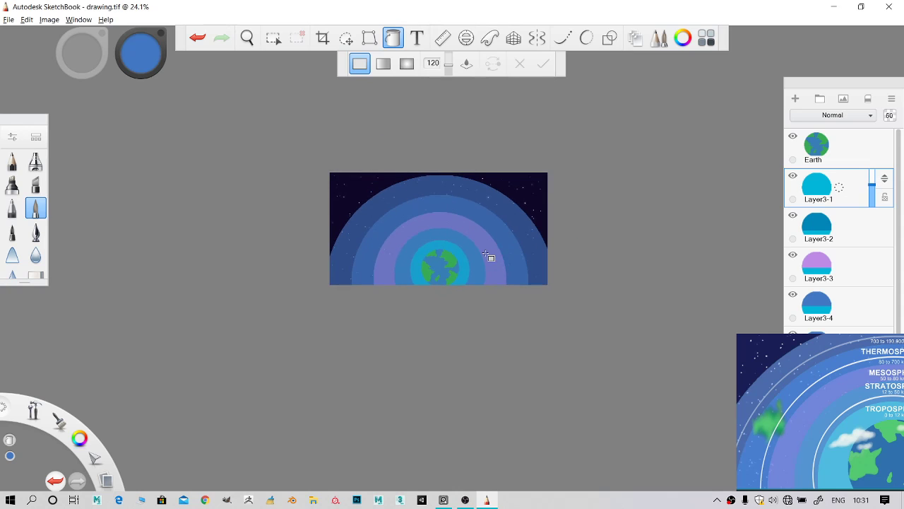
scroll(487, 244, up, 8)
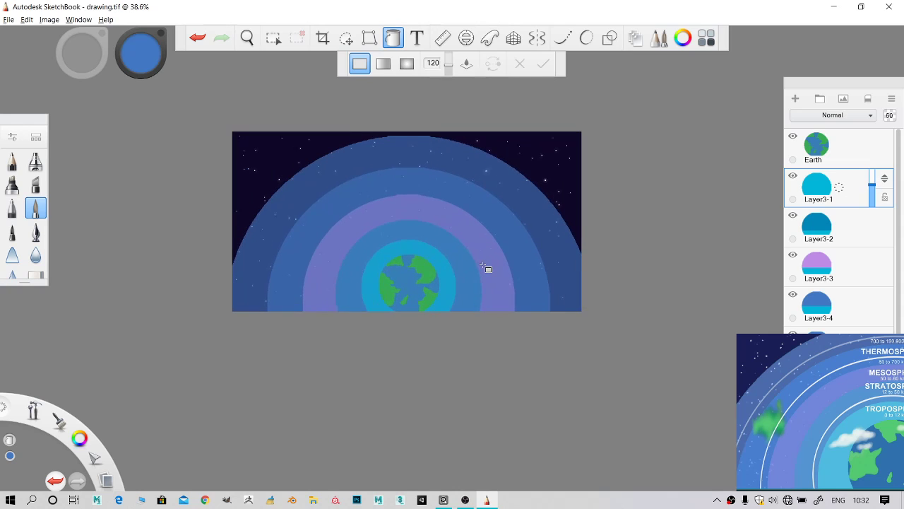